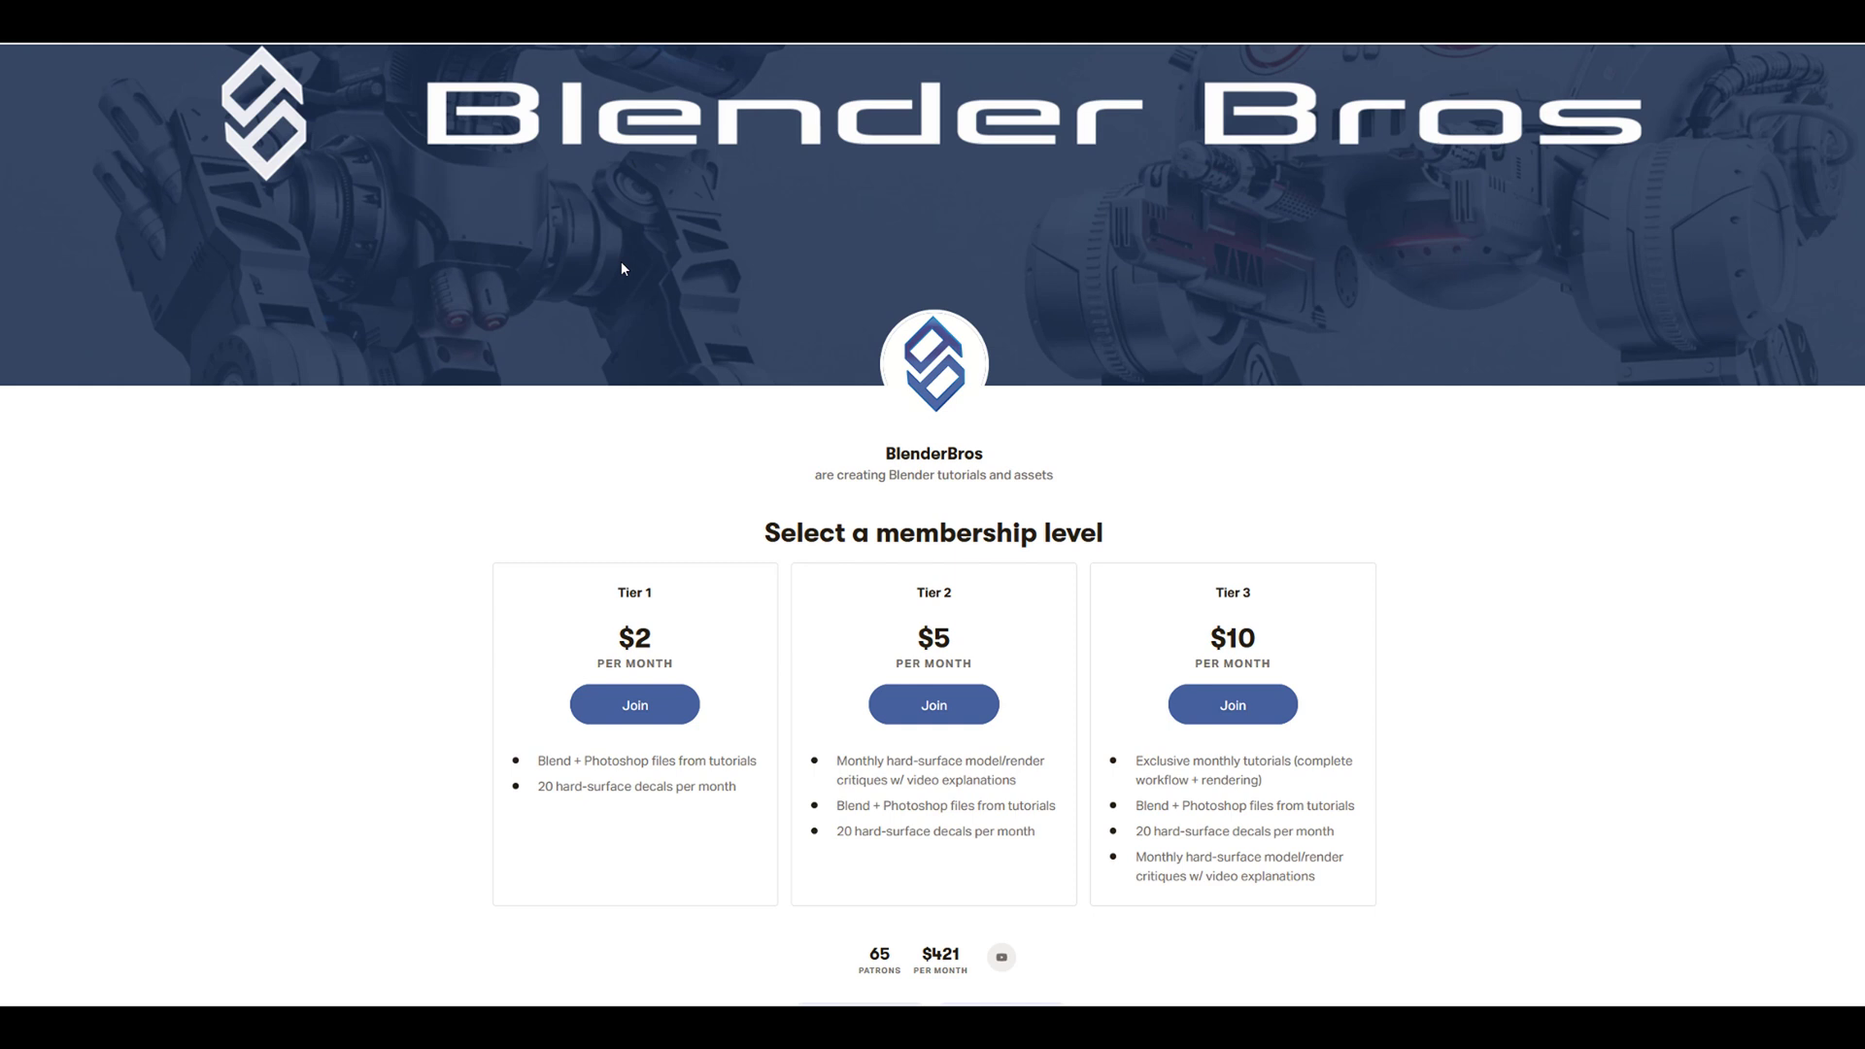
Add a cube and give it a Hard Ops Bevel modifier with a 30° angle limit
click(825, 515)
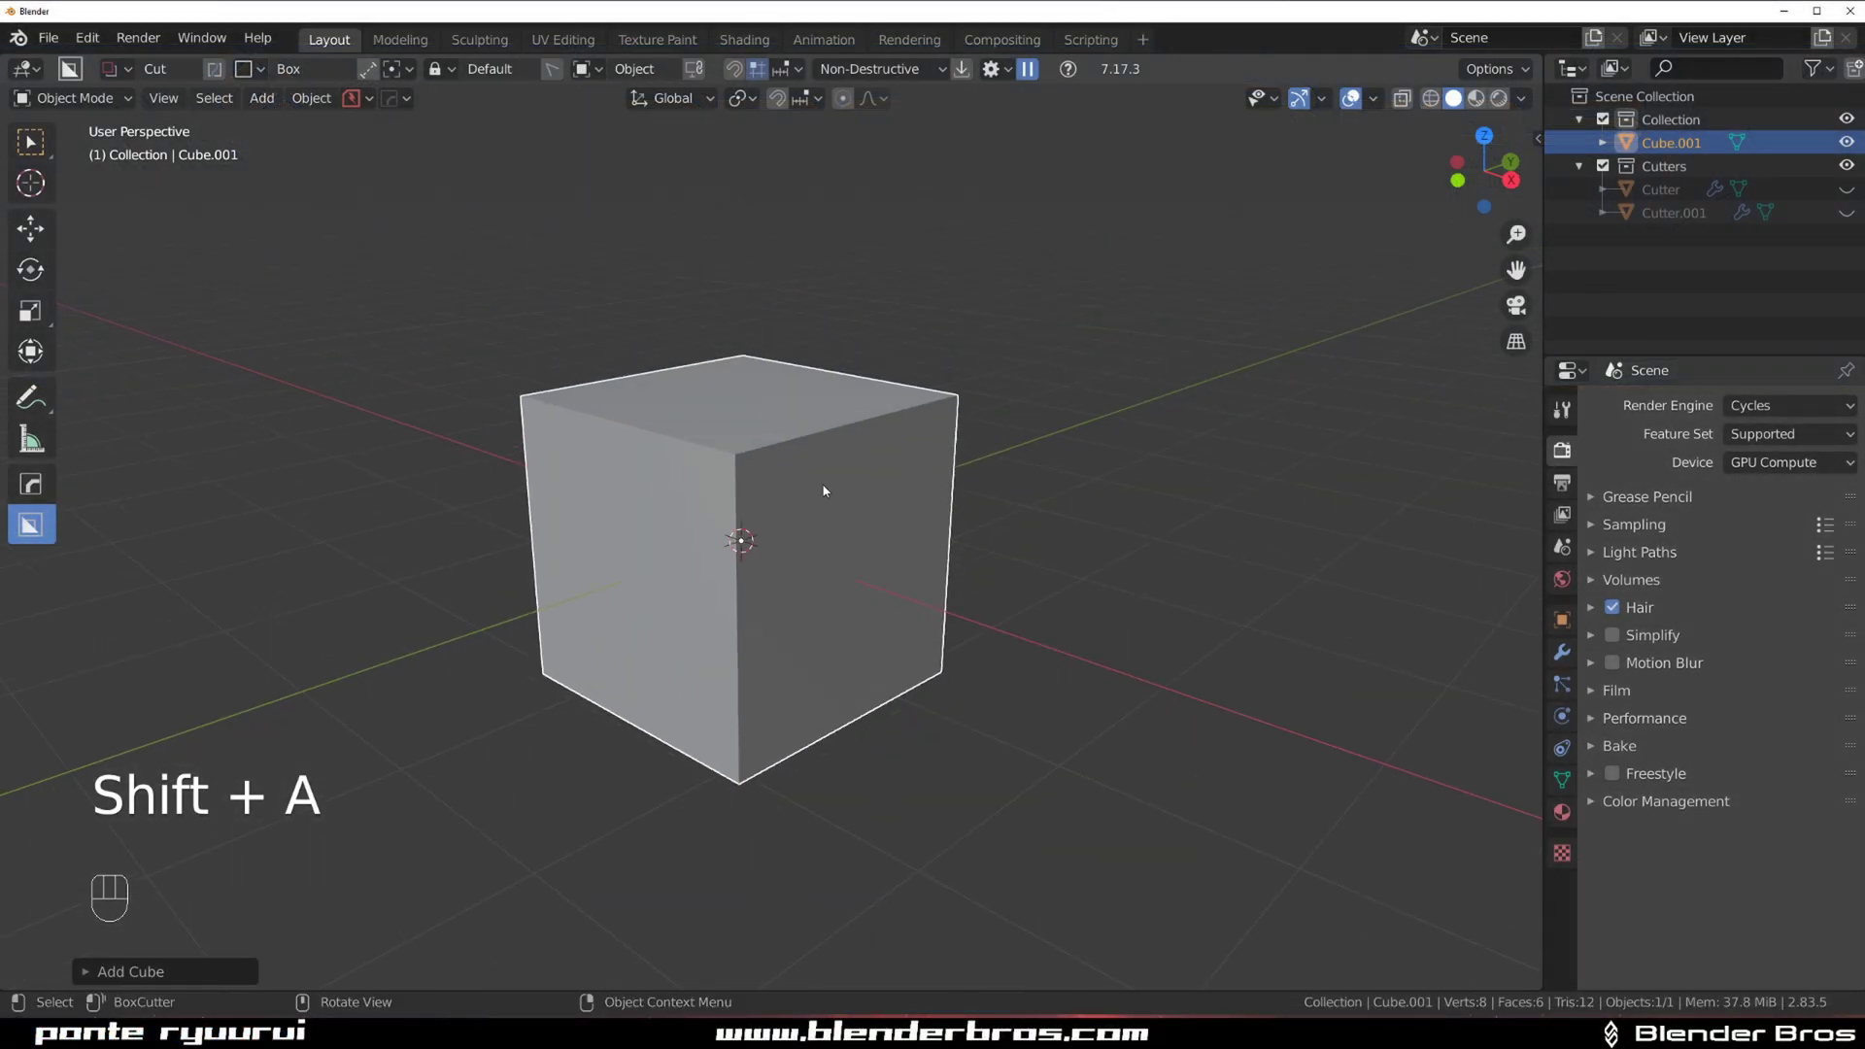
scroll(824, 491, up, 2)
key(q)
click(782, 474)
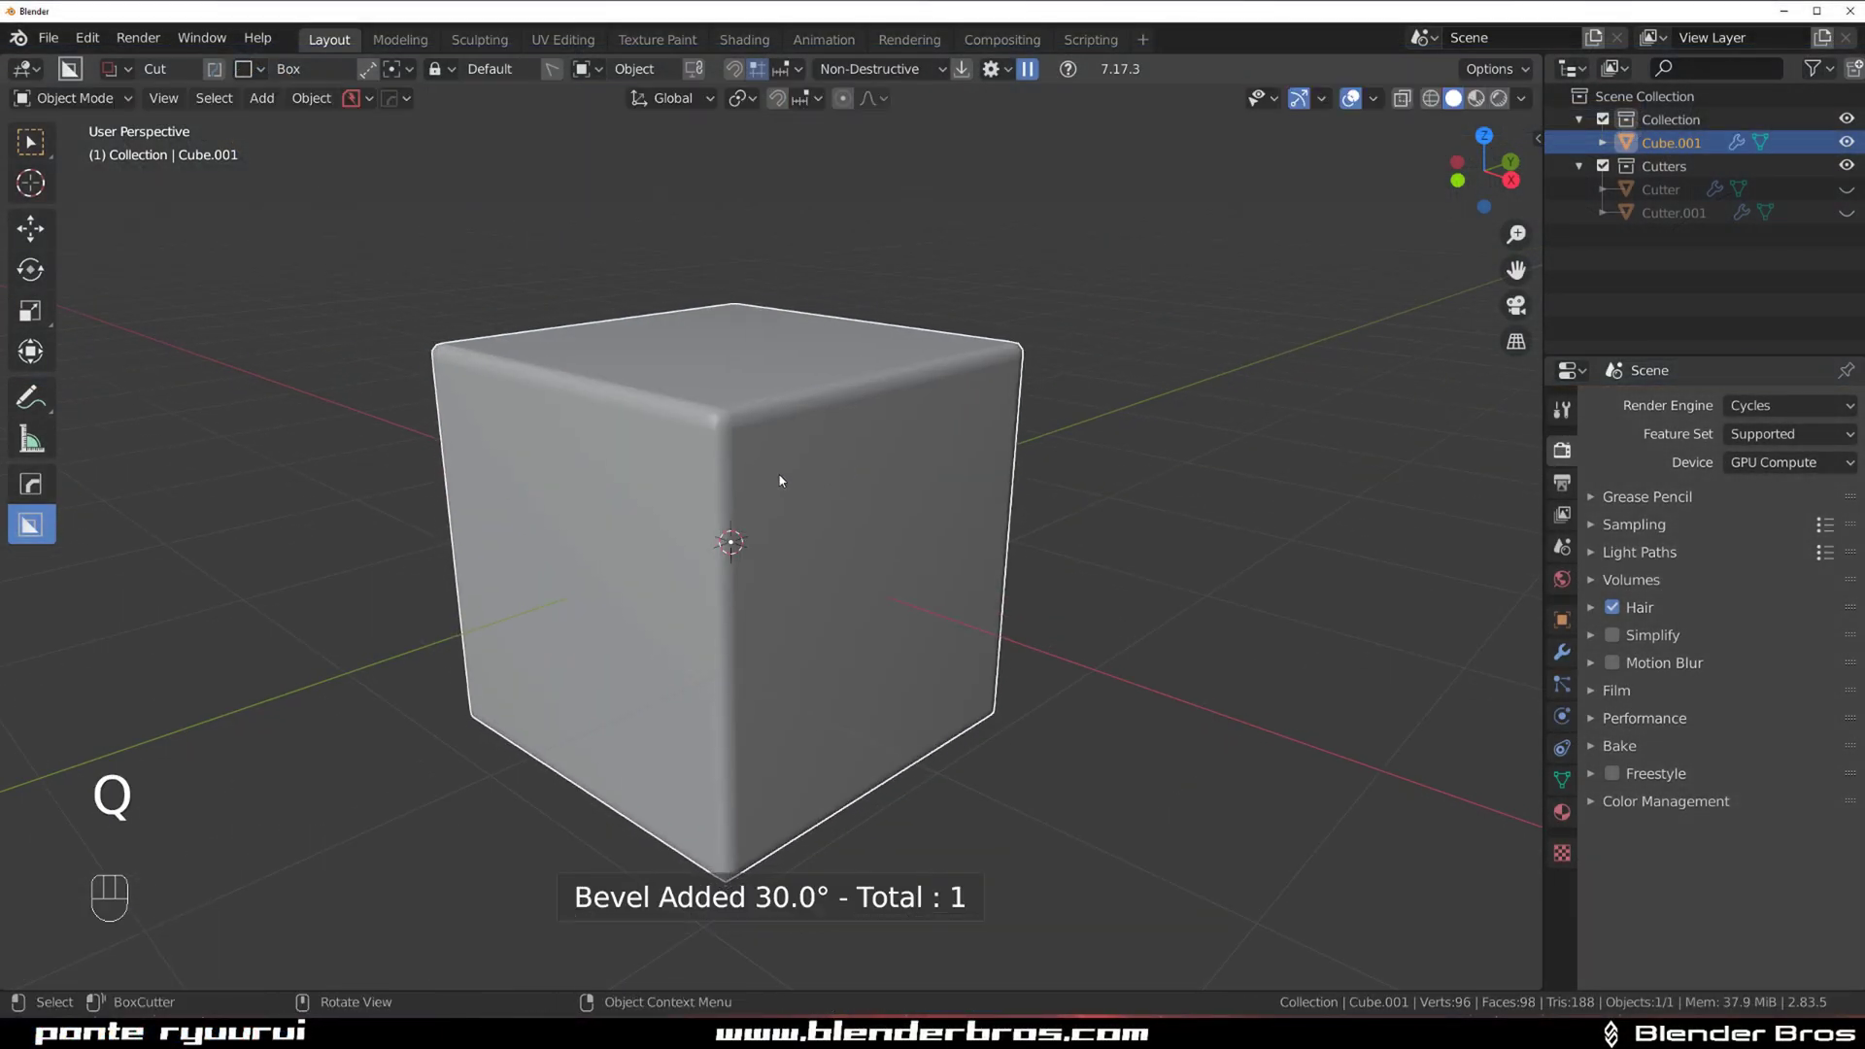
Use BoxCutter to cut three box-shaped notches into the sides and upper edges of the bevelled cube
middle_drag(780, 476, 765, 511)
drag(803, 387, 960, 561)
click(830, 649)
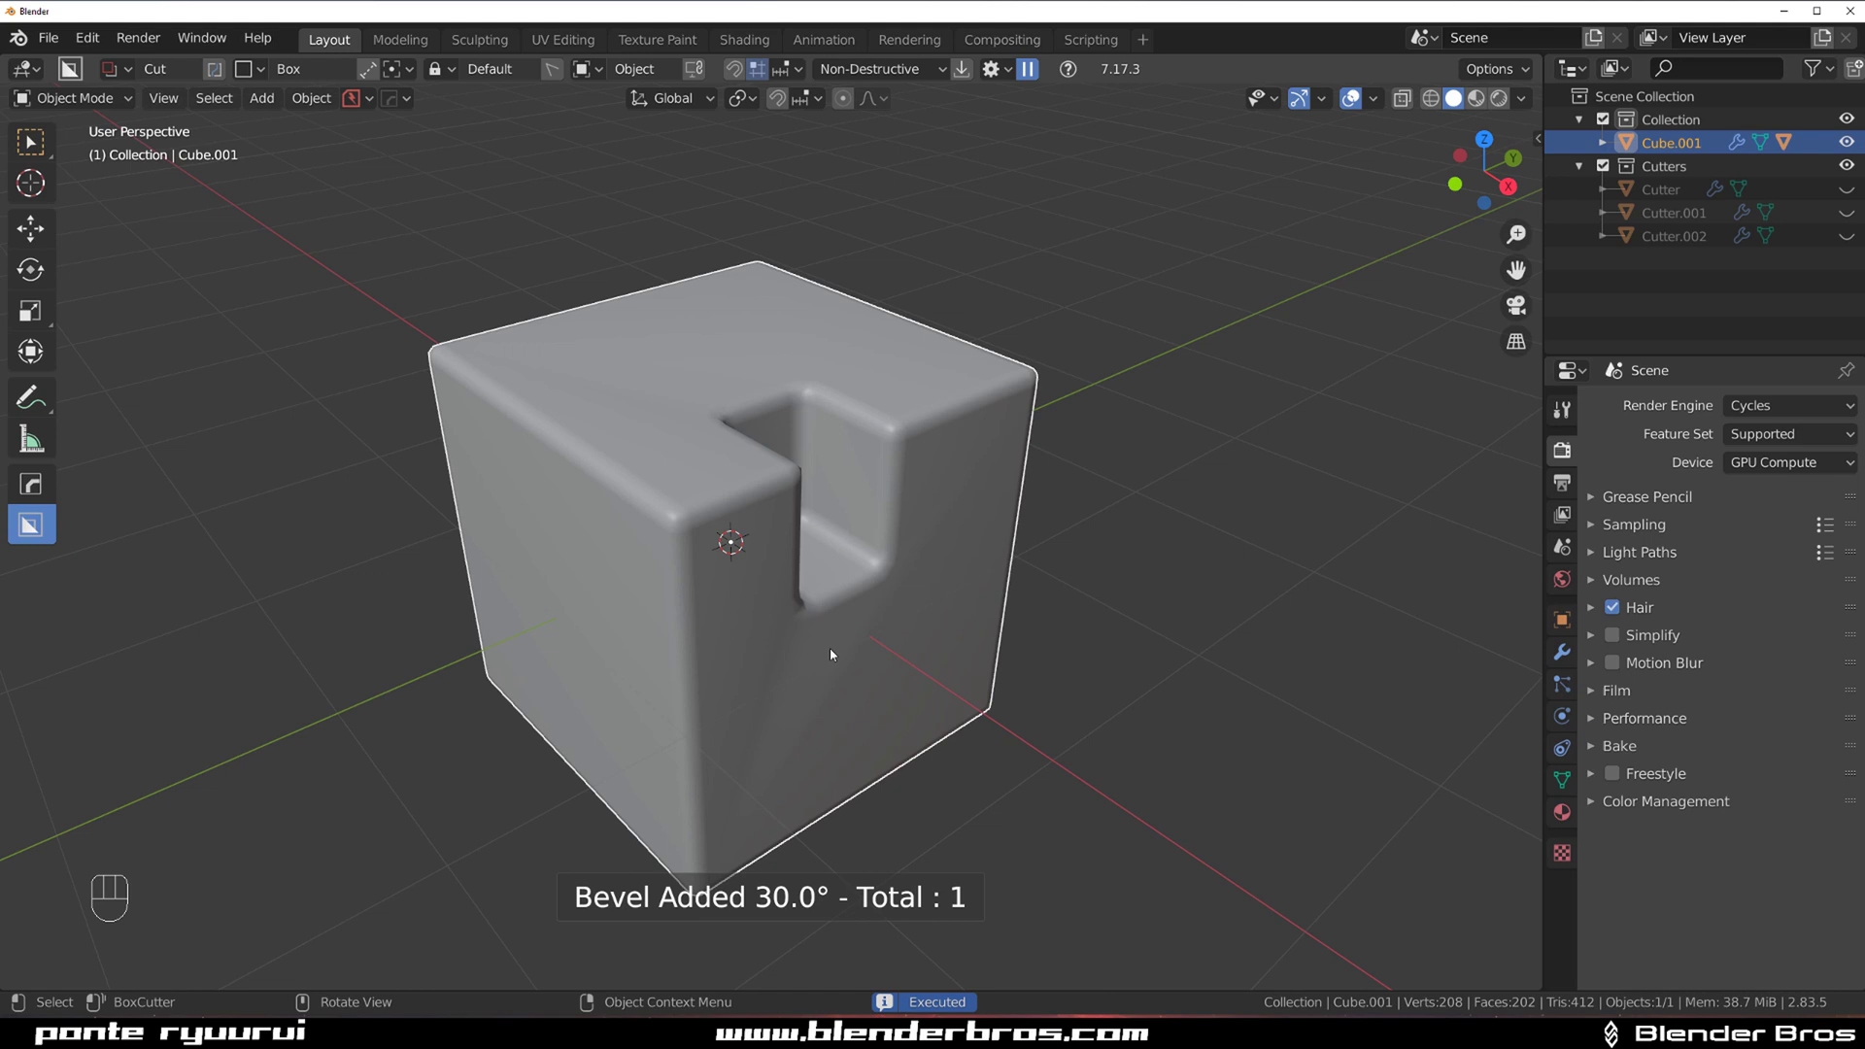
mouse_move(830, 649)
middle_down()
mouse_move(662, 640)
mouse_move(666, 622)
middle_up()
mouse_move(687, 602)
mouse_down()
mouse_move(890, 752)
mouse_move(978, 732)
mouse_up()
click(978, 733)
mouse_move(647, 546)
mouse_down()
mouse_move(540, 428)
mouse_move(571, 360)
mouse_up()
click(645, 335)
Cut three more box-shaped notches into the remaining sides, upper edge and corners of the cube with BoxCutter
scroll(645, 388, down, 2)
middle_drag(622, 476, 816, 469)
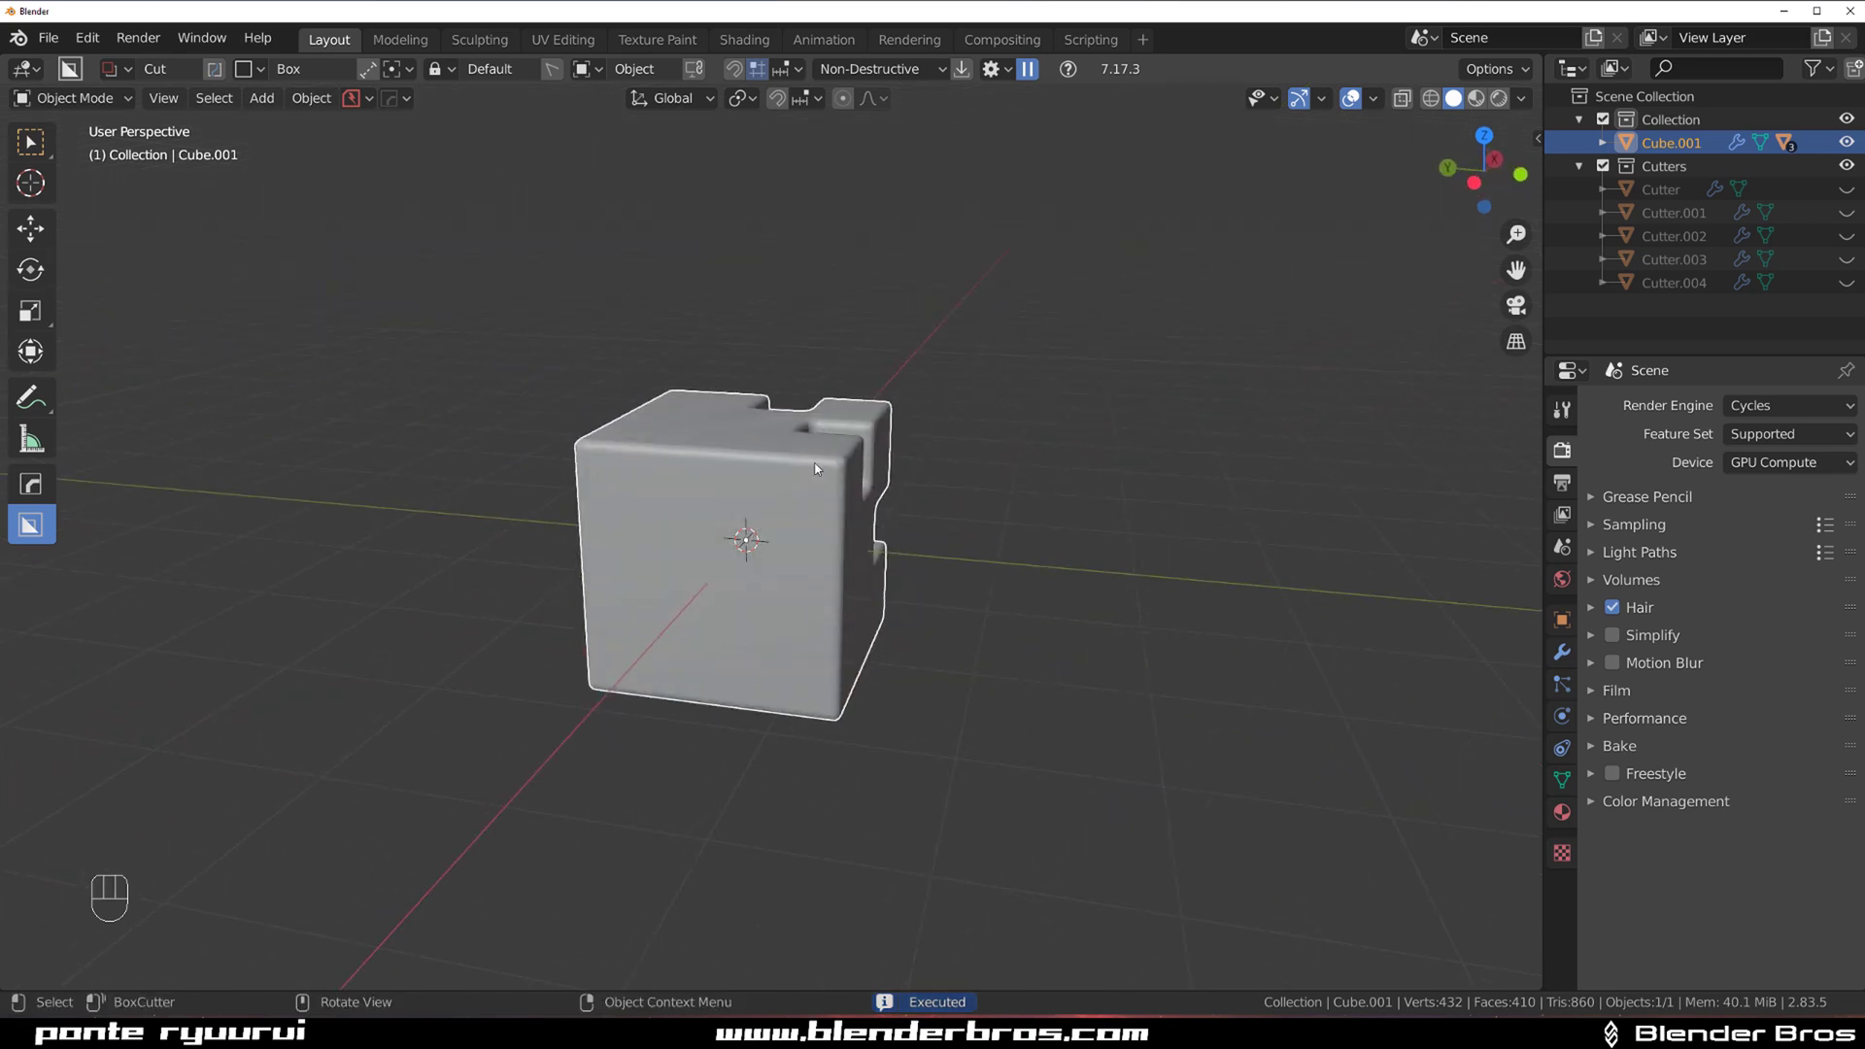
scroll(815, 469, up, 2)
mouse_move(748, 533)
mouse_down()
mouse_move(916, 696)
mouse_move(989, 701)
mouse_up()
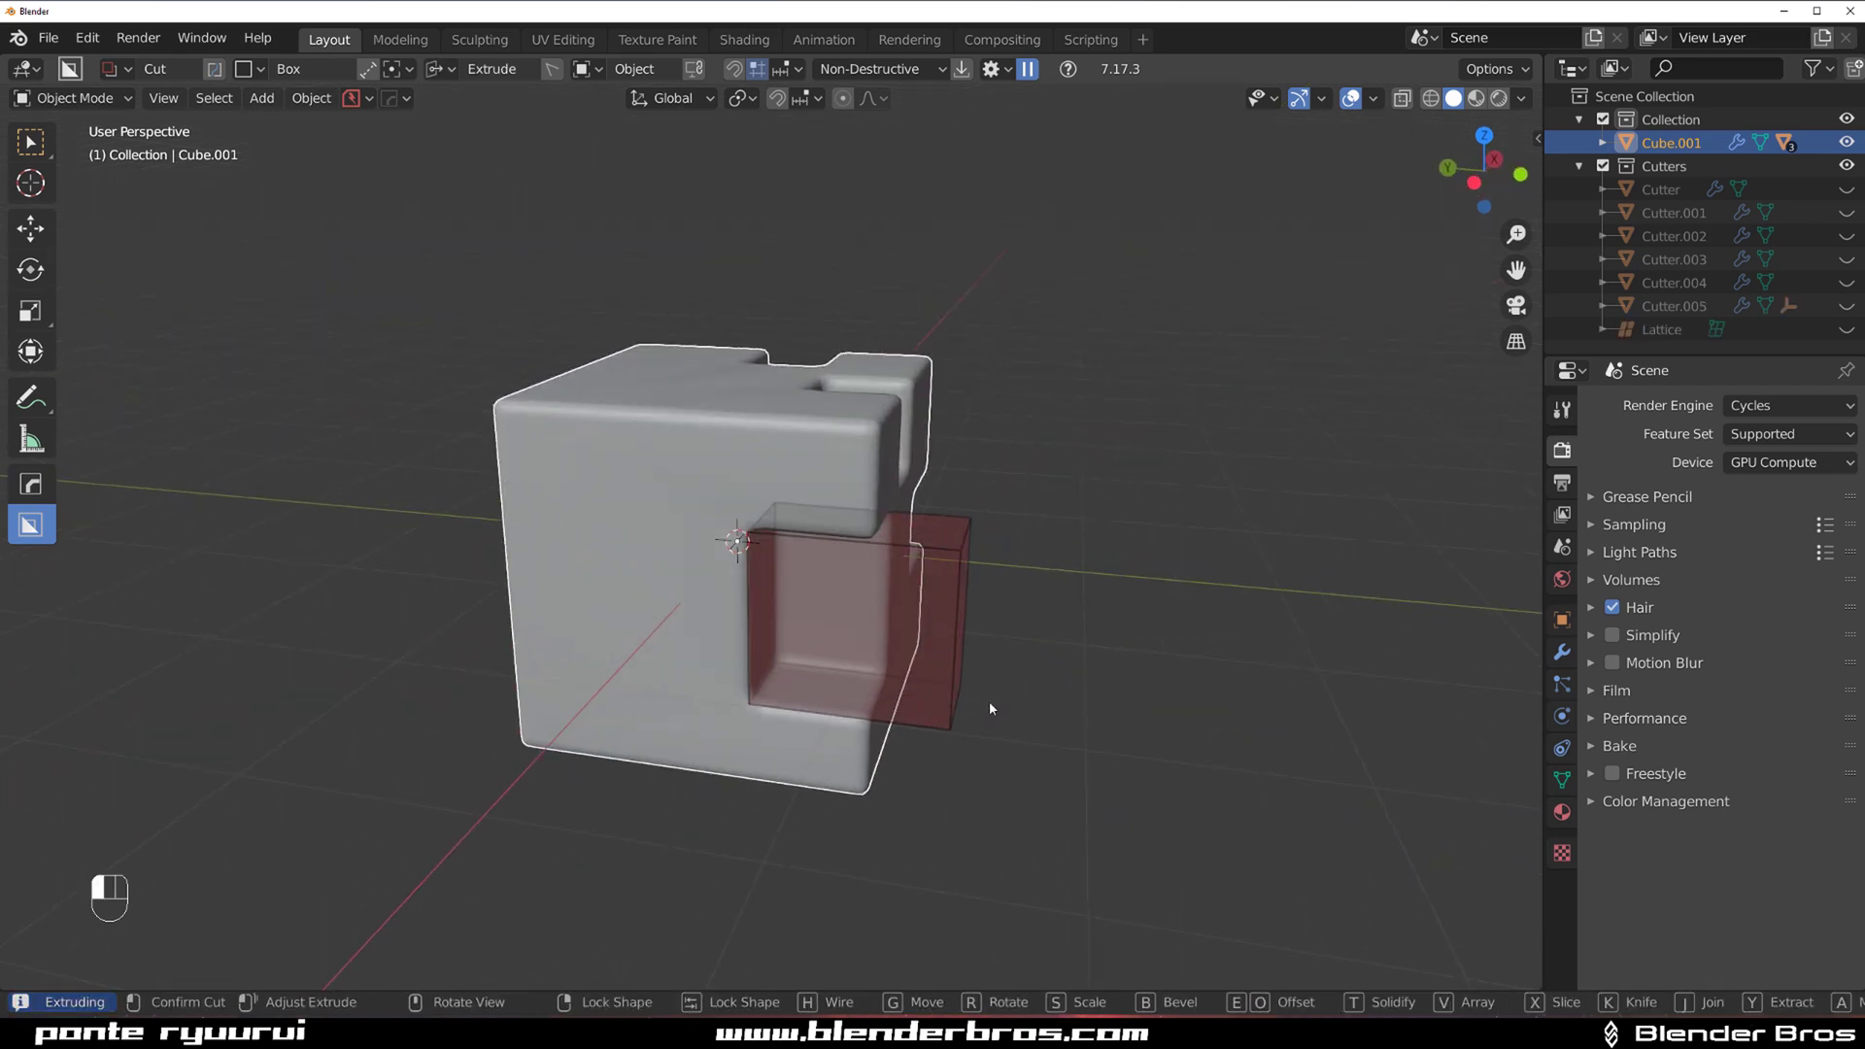
click(989, 701)
middle_drag(989, 701, 801, 476)
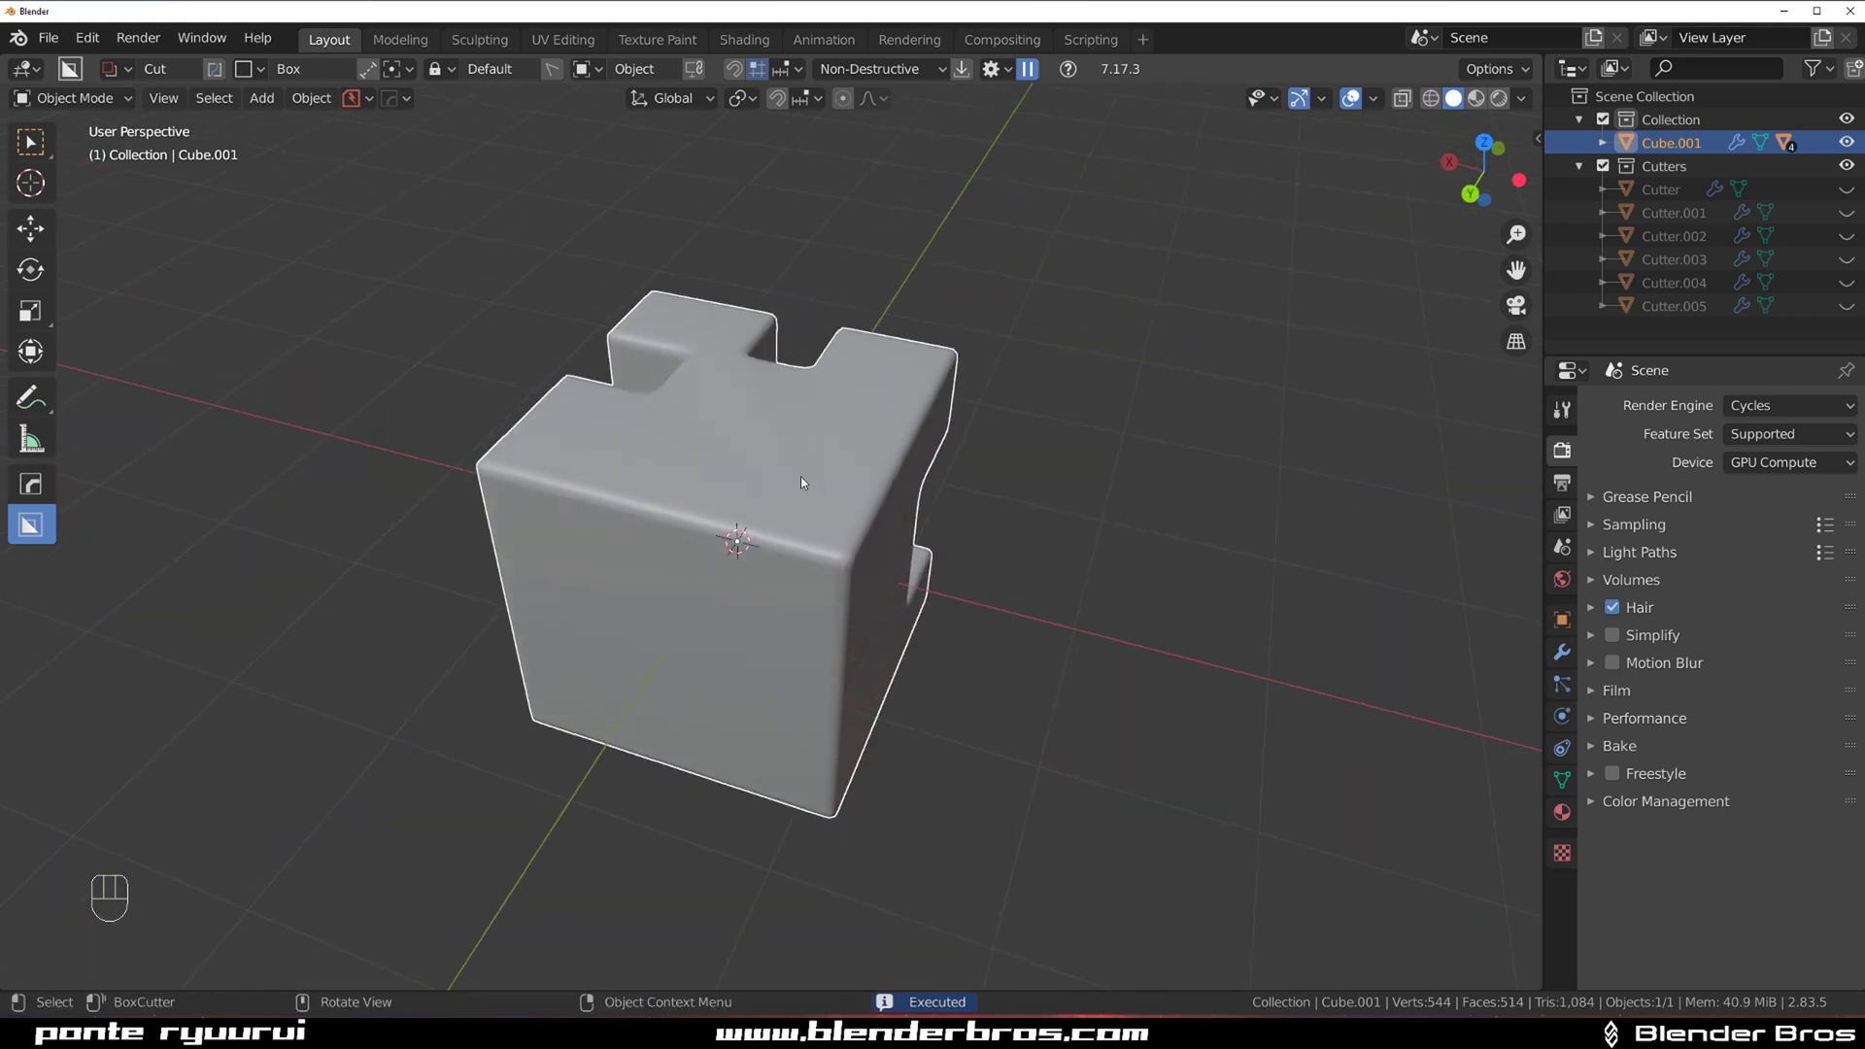
mouse_move(779, 457)
mouse_down()
mouse_move(991, 581)
mouse_move(1018, 557)
mouse_up()
click(999, 656)
middle_drag(1009, 632, 931, 552)
mouse_move(610, 557)
mouse_down()
mouse_move(774, 693)
mouse_move(803, 756)
mouse_move(886, 748)
mouse_up()
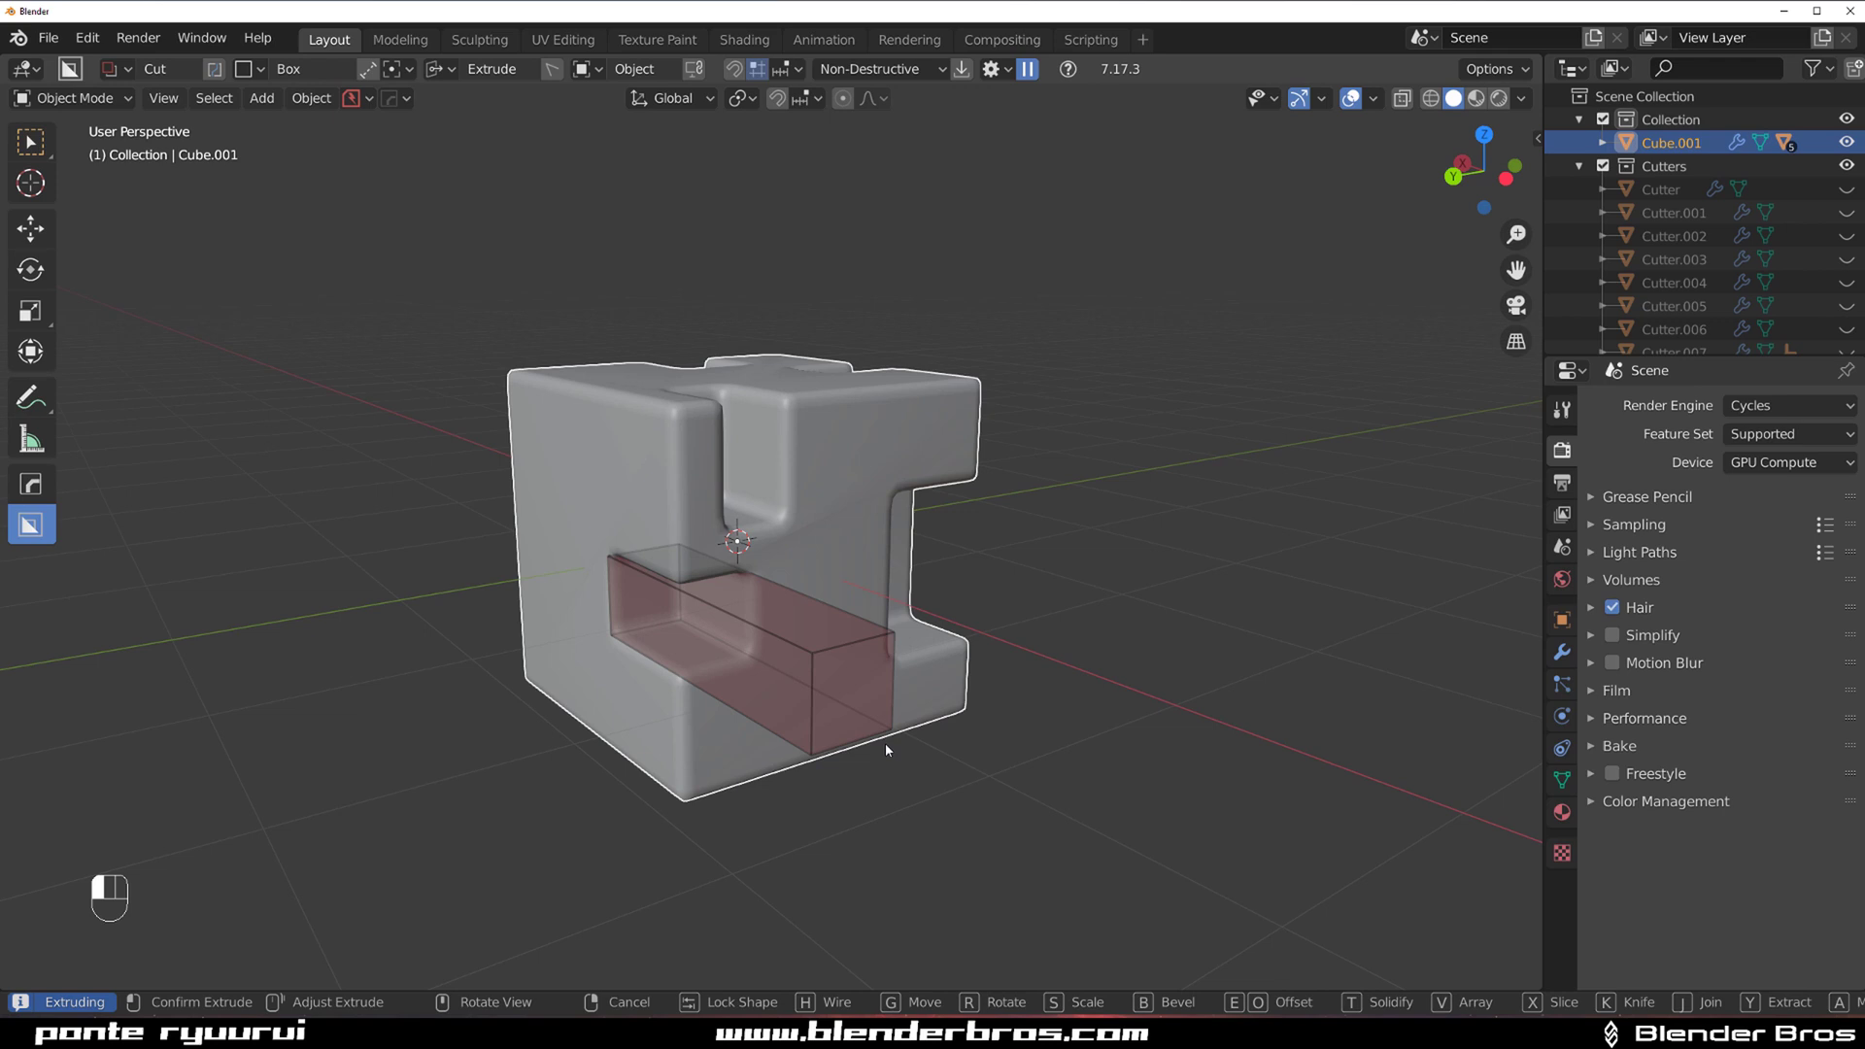
click(884, 748)
Adjust the cube's bevel to a narrower width of about 0.03 m, keeping 3 segments
middle_drag(851, 653, 725, 618)
middle_drag(832, 547, 755, 503)
key(q)
click(754, 501)
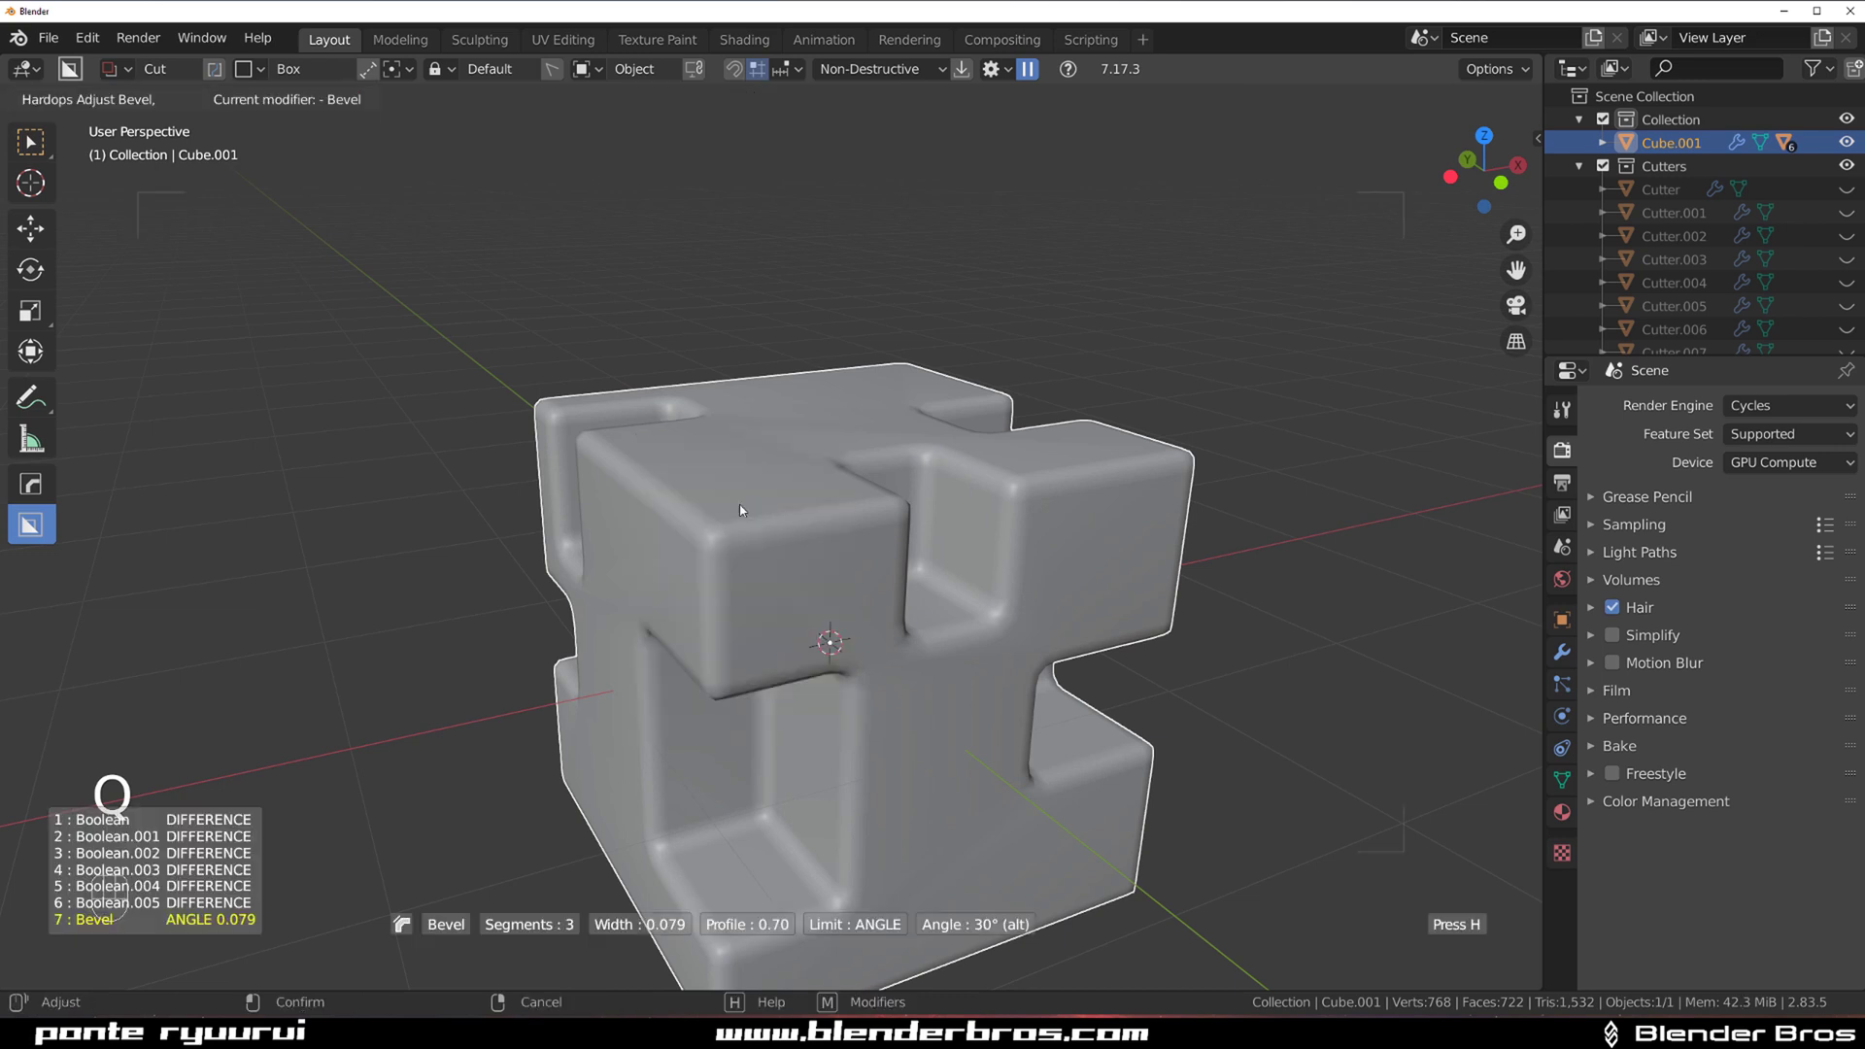
click(812, 521)
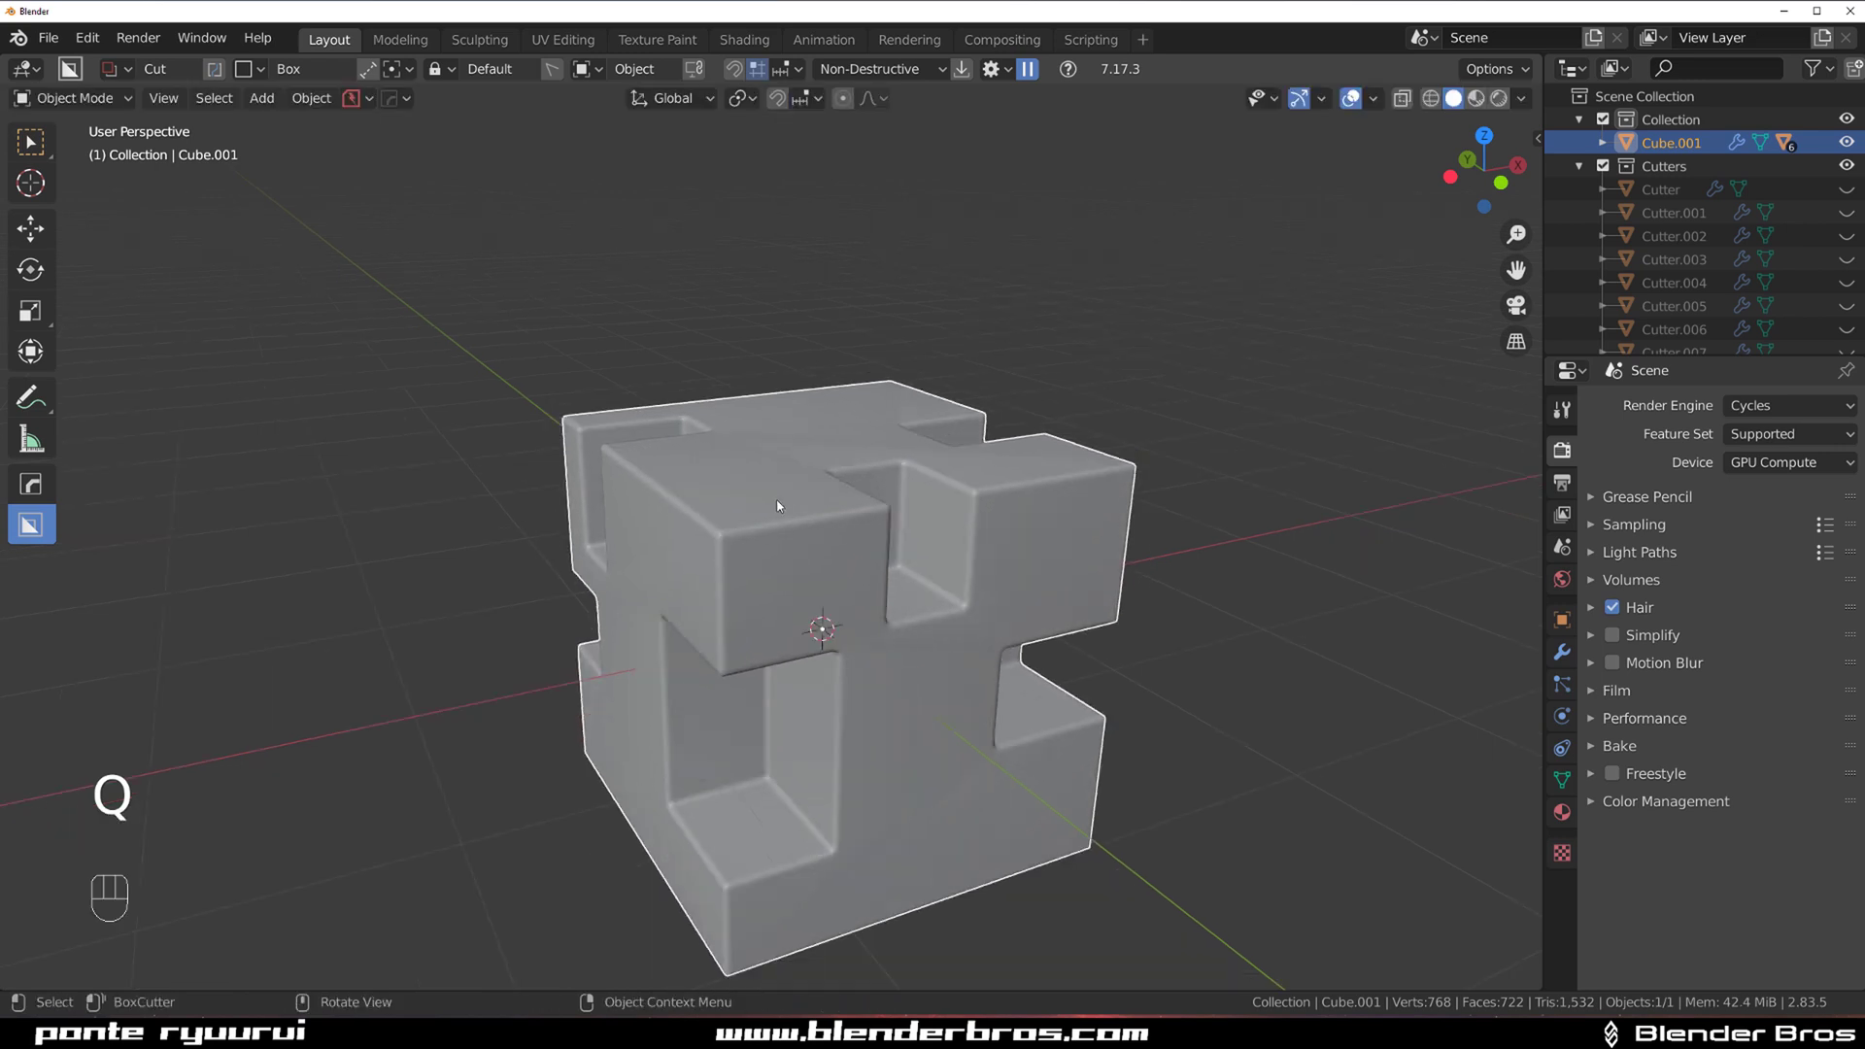
Add a Weighted Normal modifier with Keep Sharp to the carved cube through Hard Ops
middle_drag(777, 510, 833, 502)
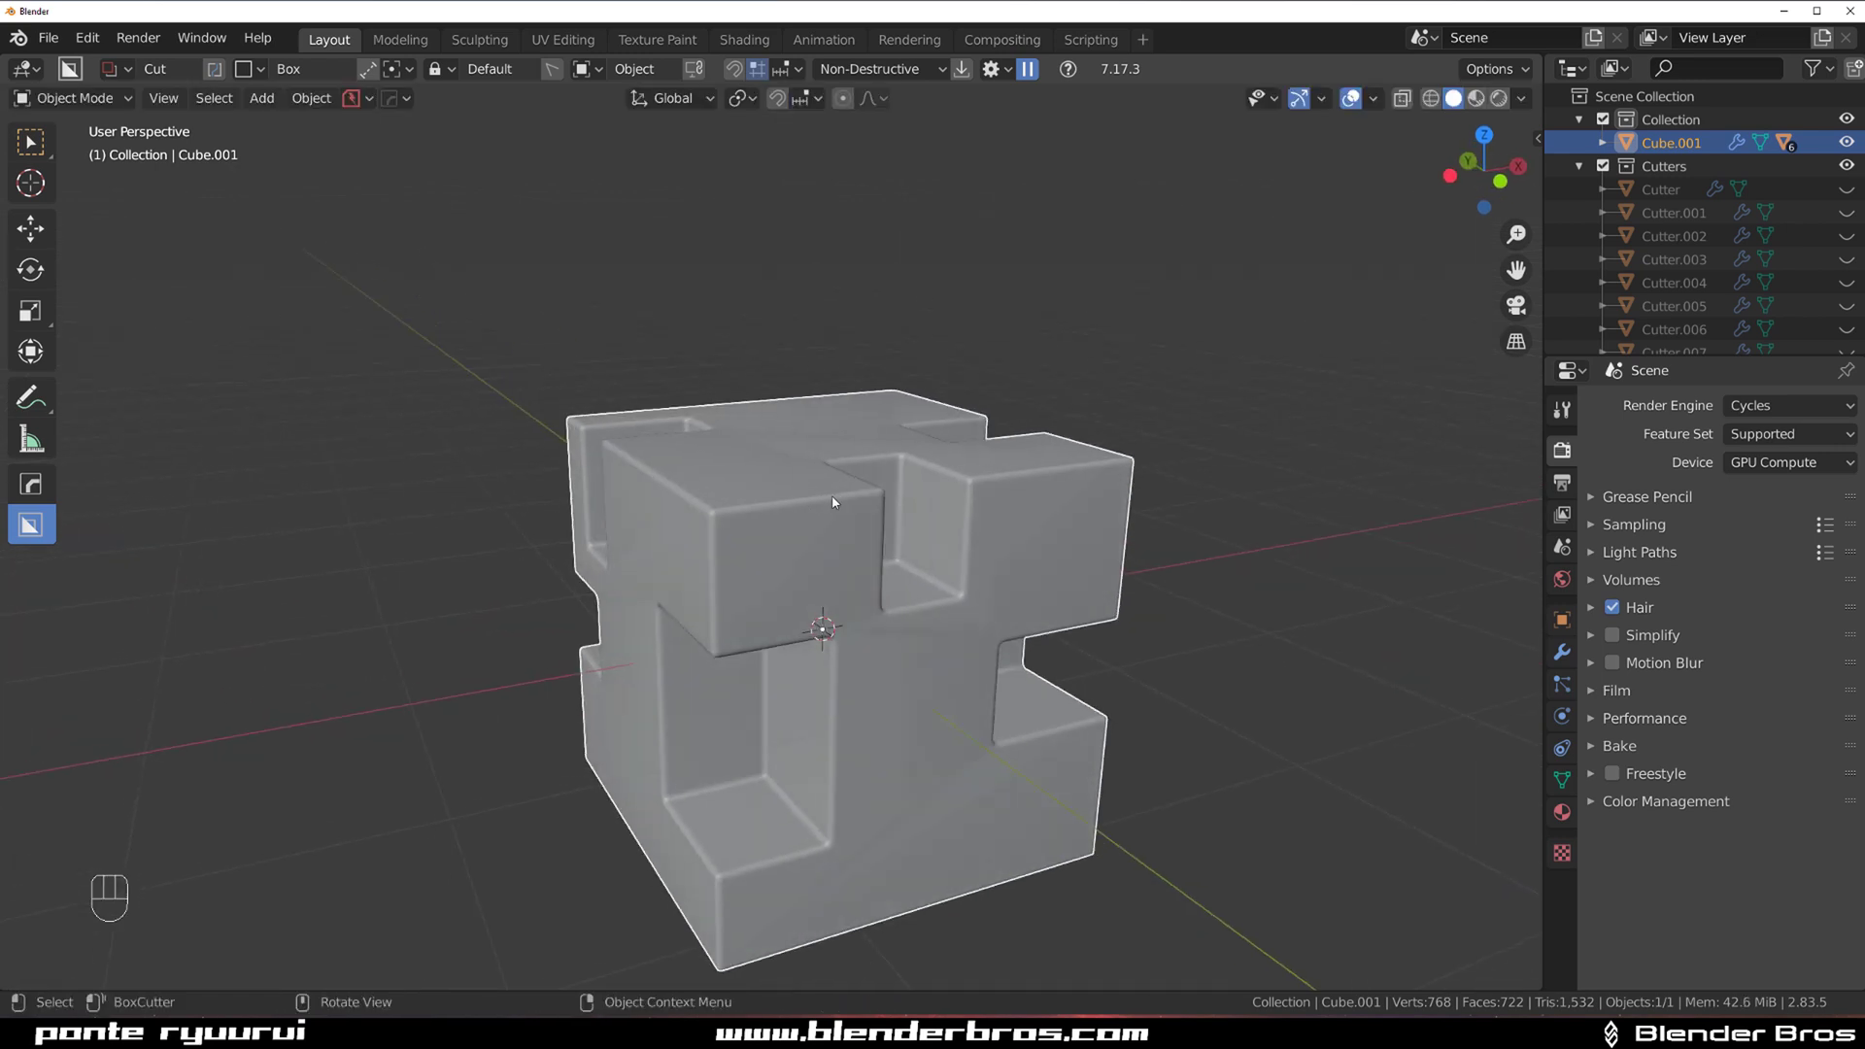
key(q)
alt+click(986, 484)
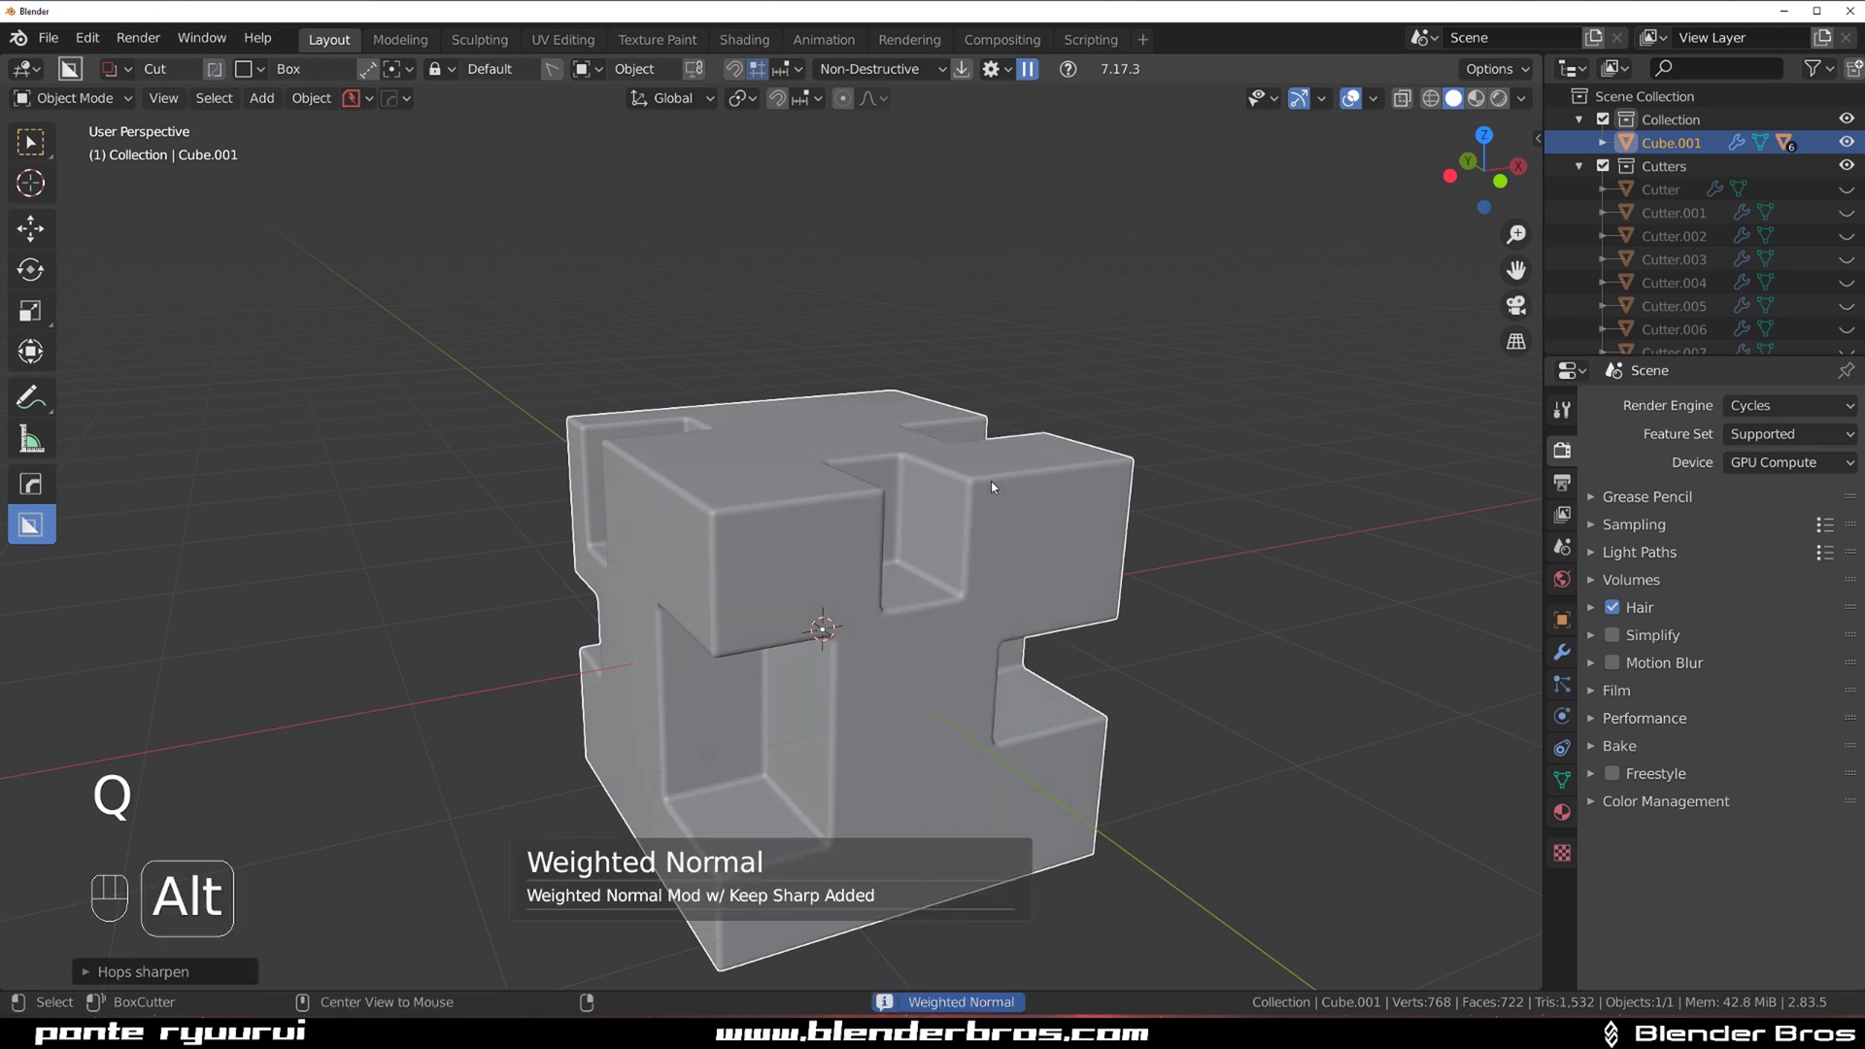
Open the modifier stack in HOps Helper and collapse the Bevel settings to review the modifier order
key(ctrl+grave)
drag(1012, 424, 1237, 293)
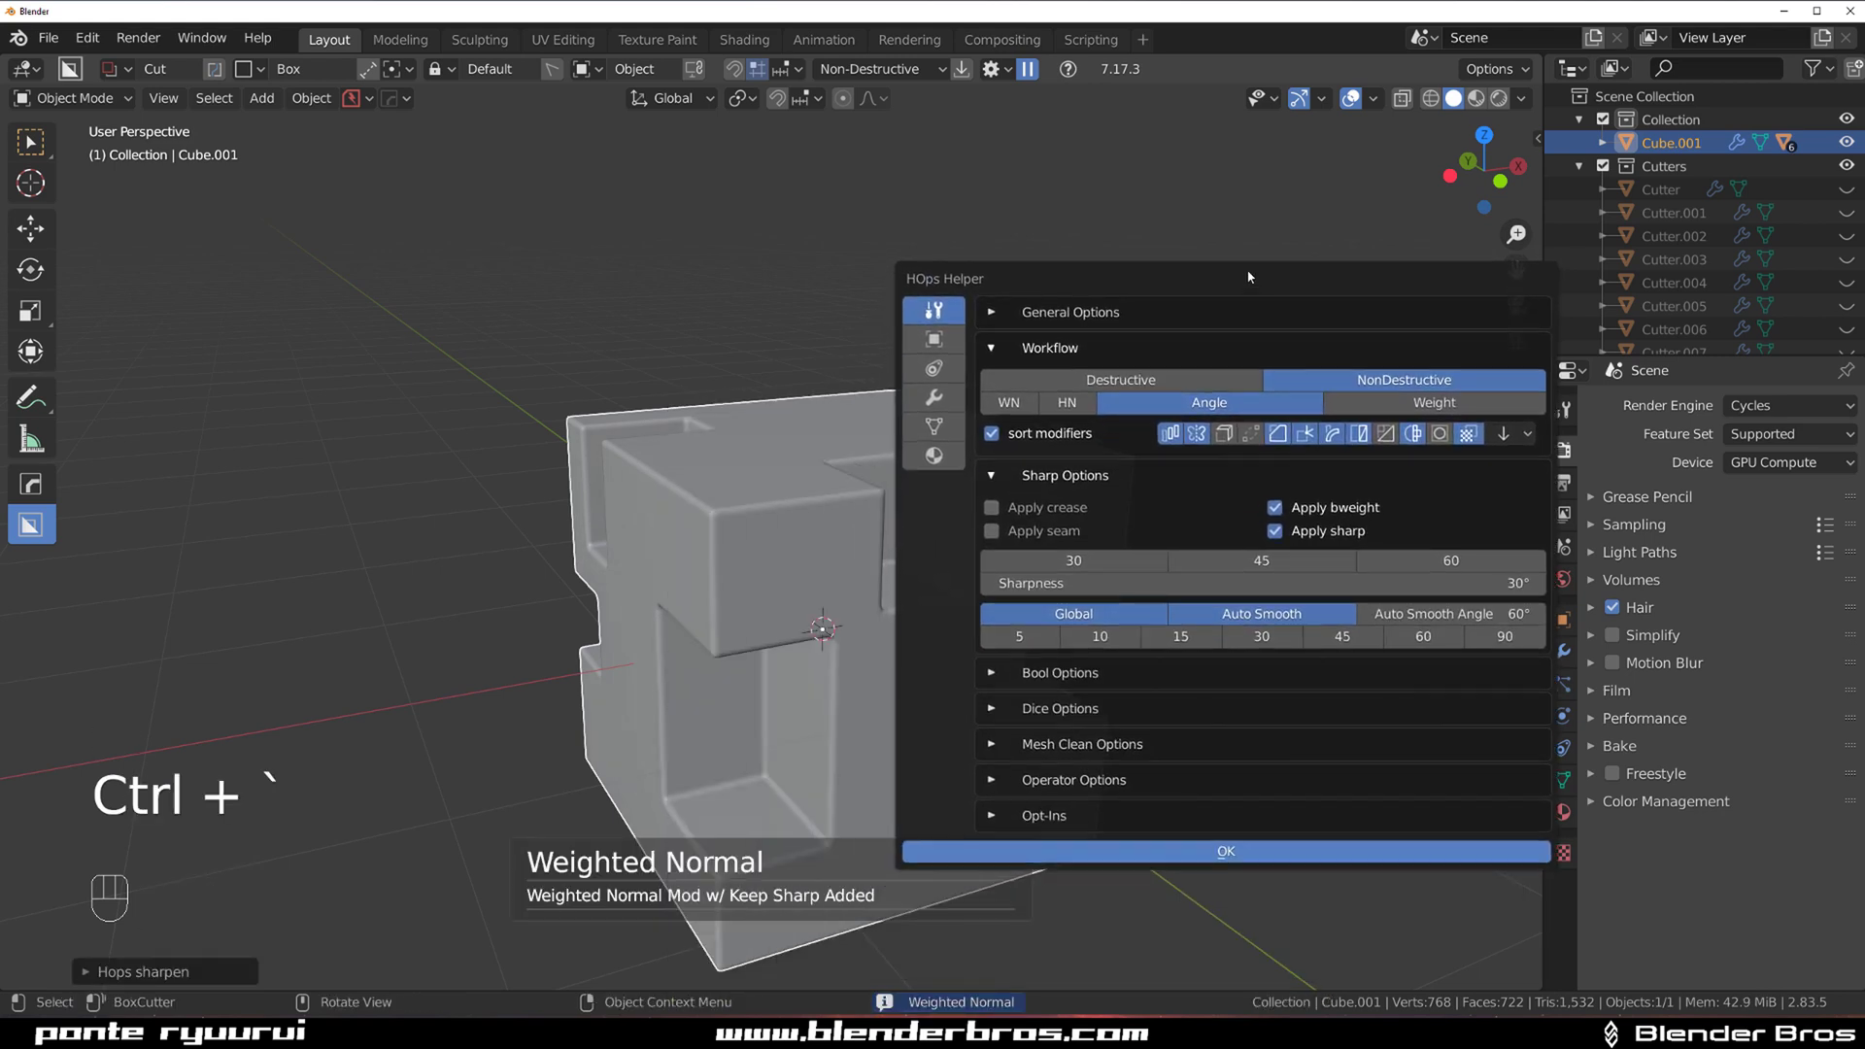
click(939, 388)
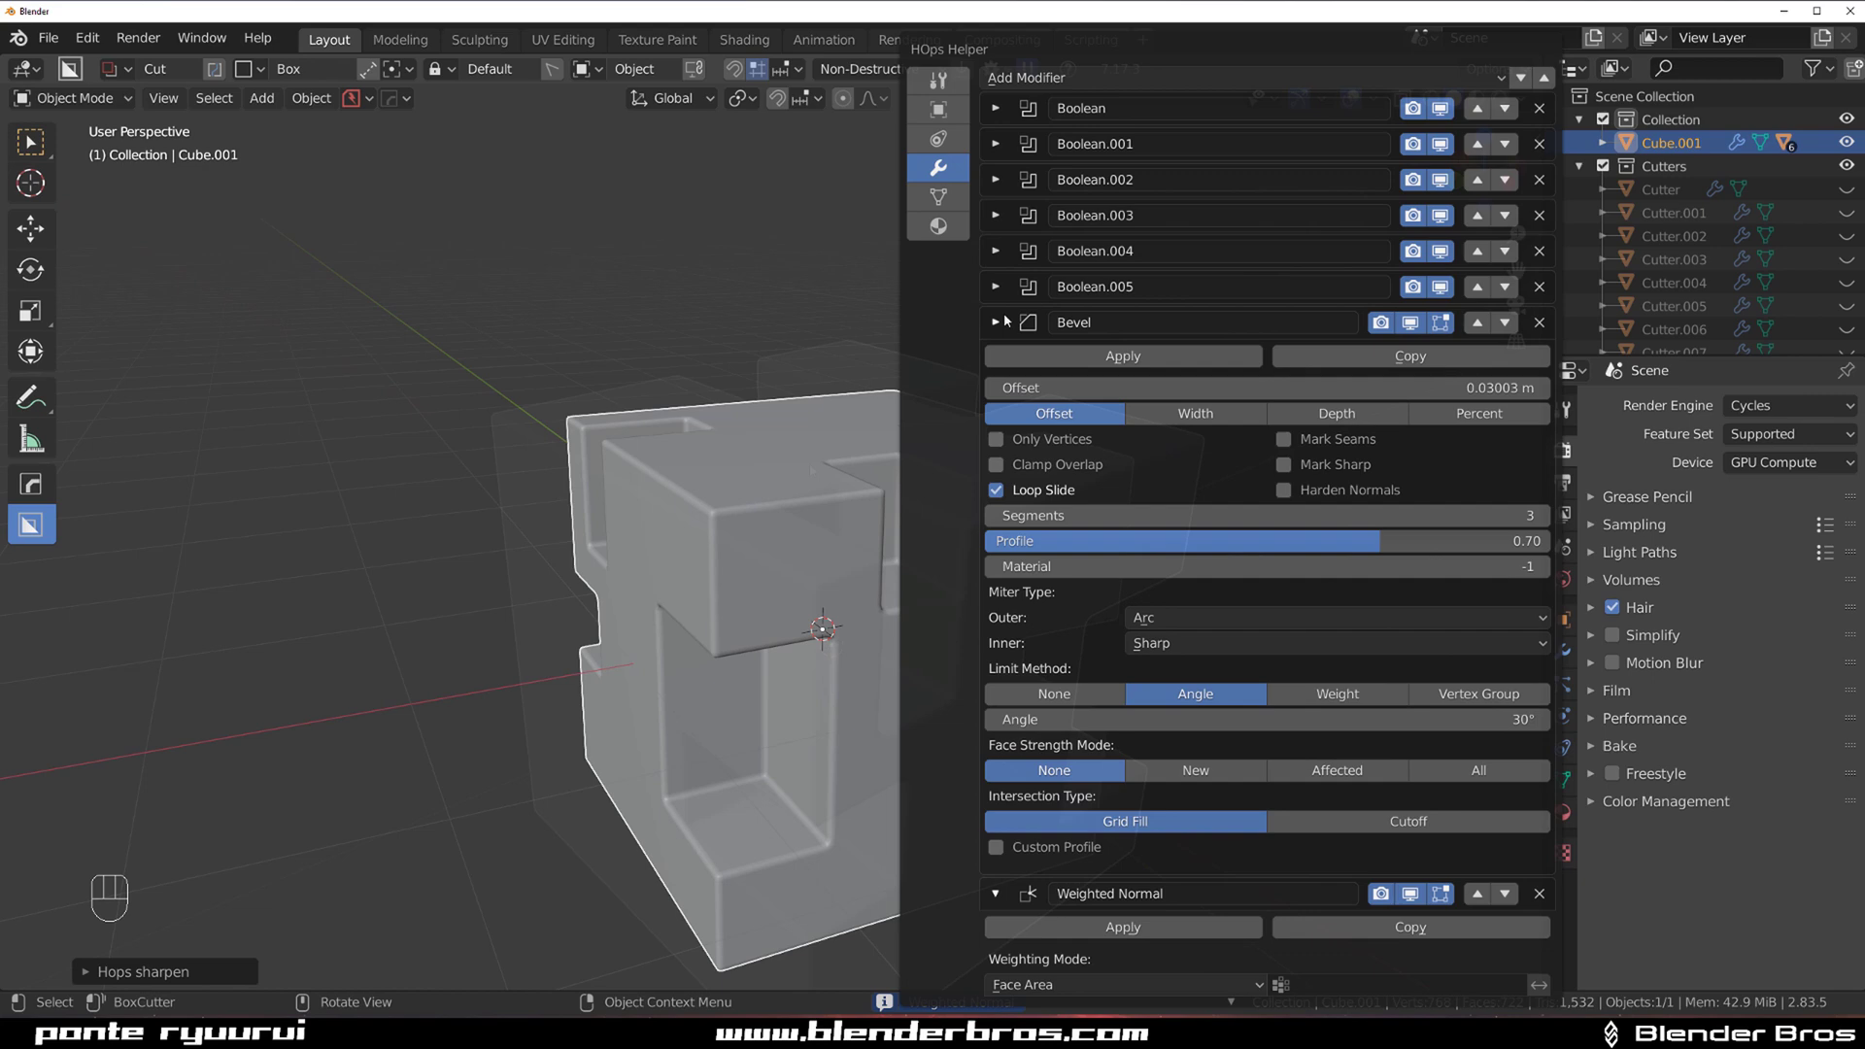
click(997, 322)
Enter Edit Mode on the carved cube and show the vertex, split and face normals of its base mesh
middle_drag(767, 476, 719, 413)
key(Tab)
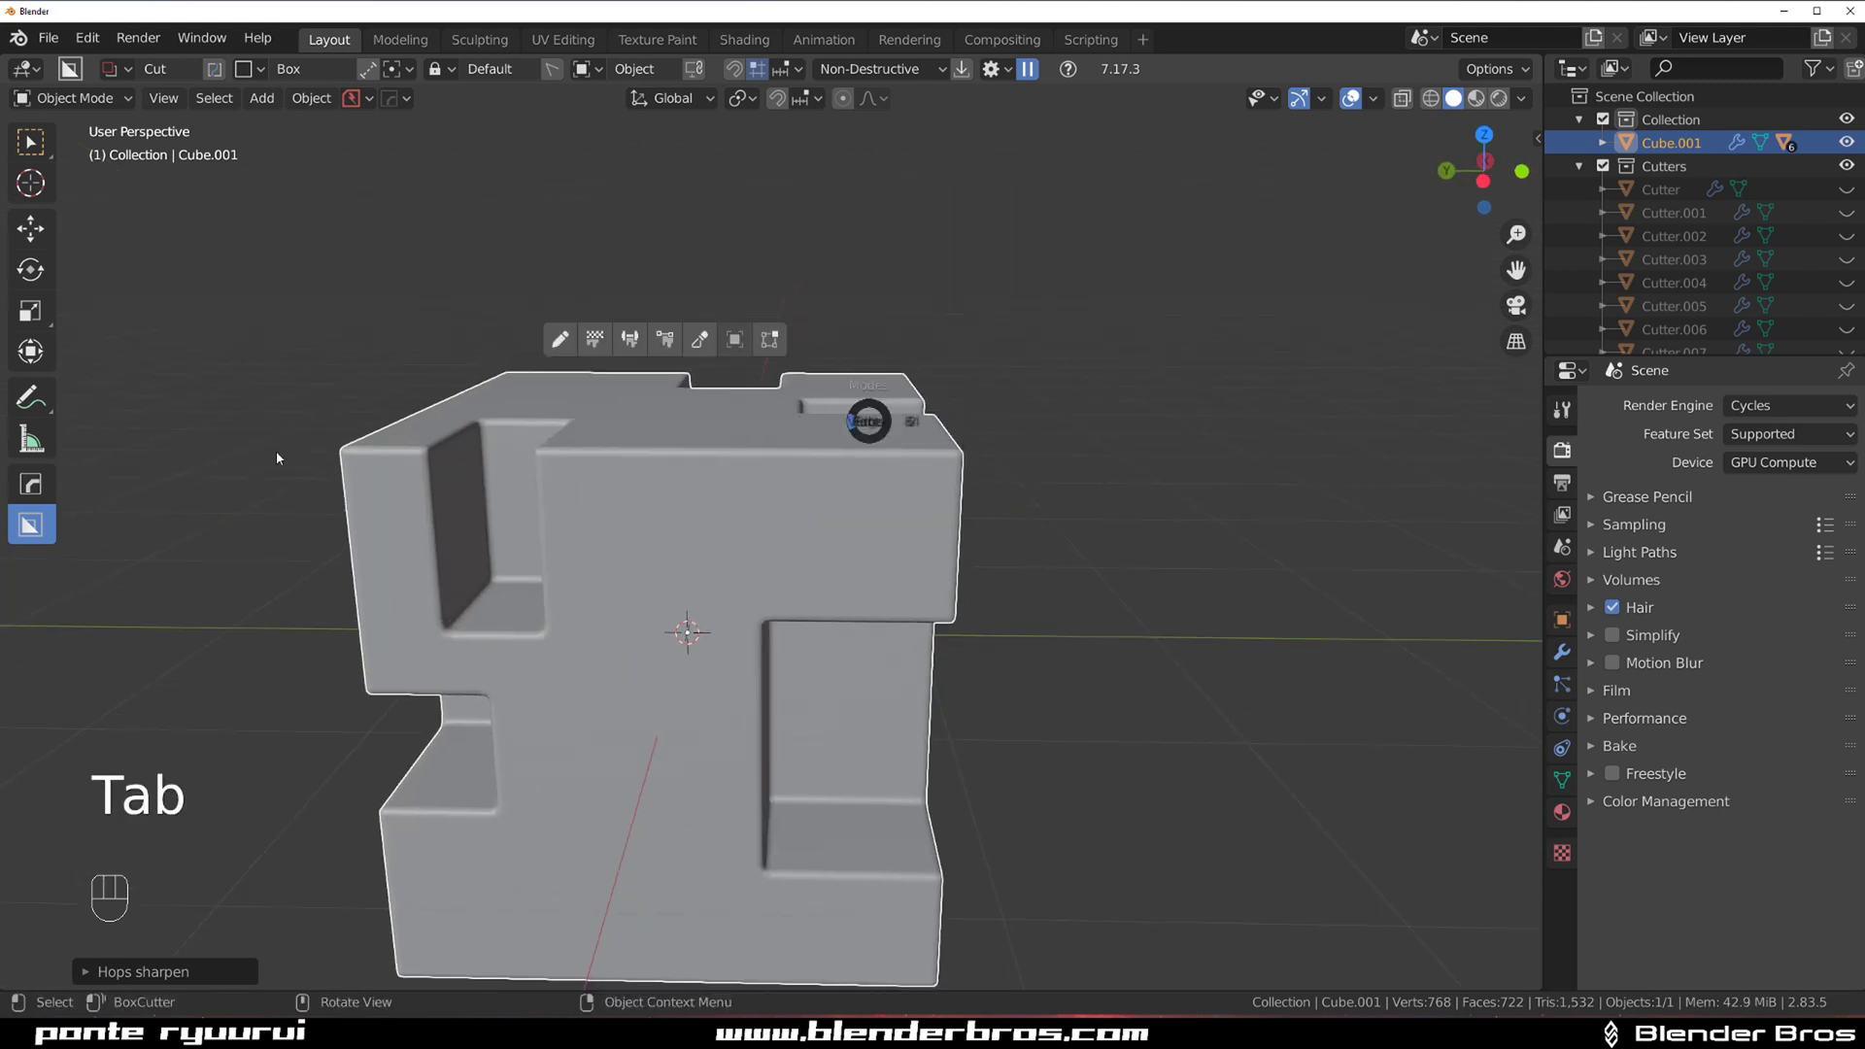
click(1373, 99)
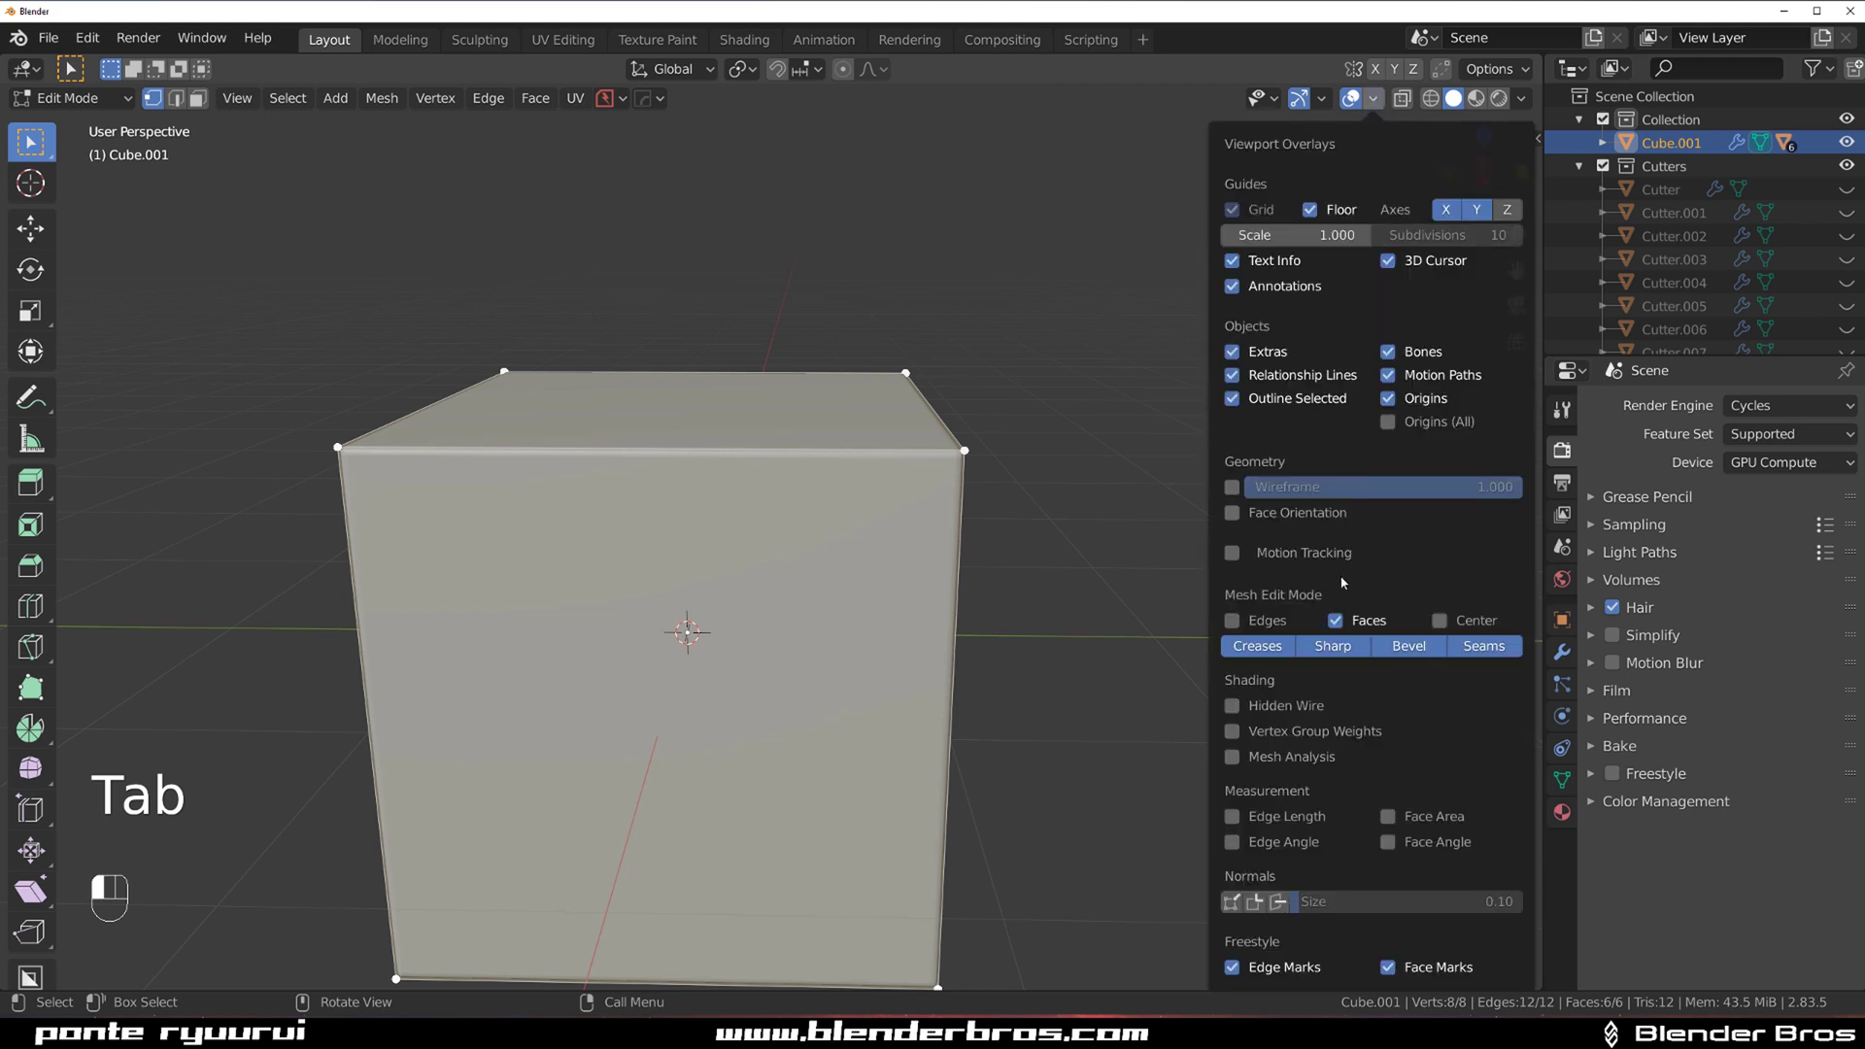
click(1278, 901)
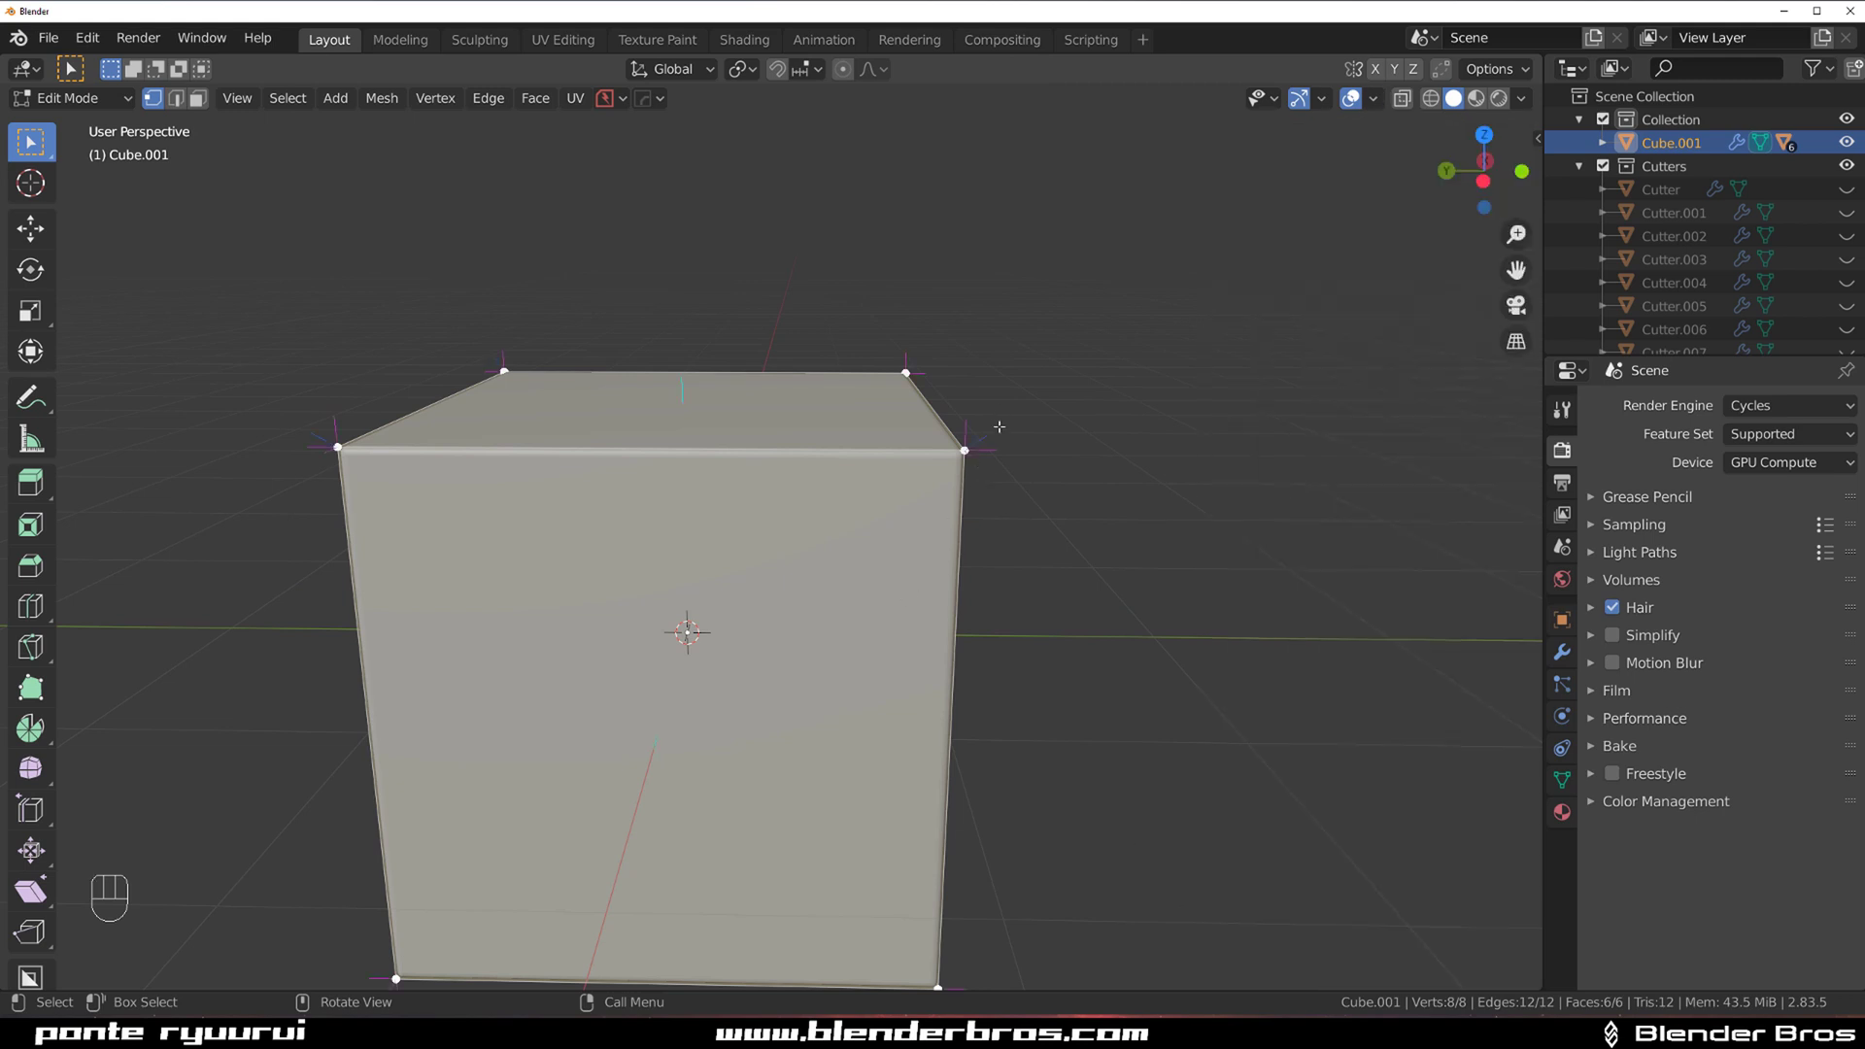
Hide all three normals displays, inspect the base mesh's upper corner, and return to Object Mode
click(1373, 99)
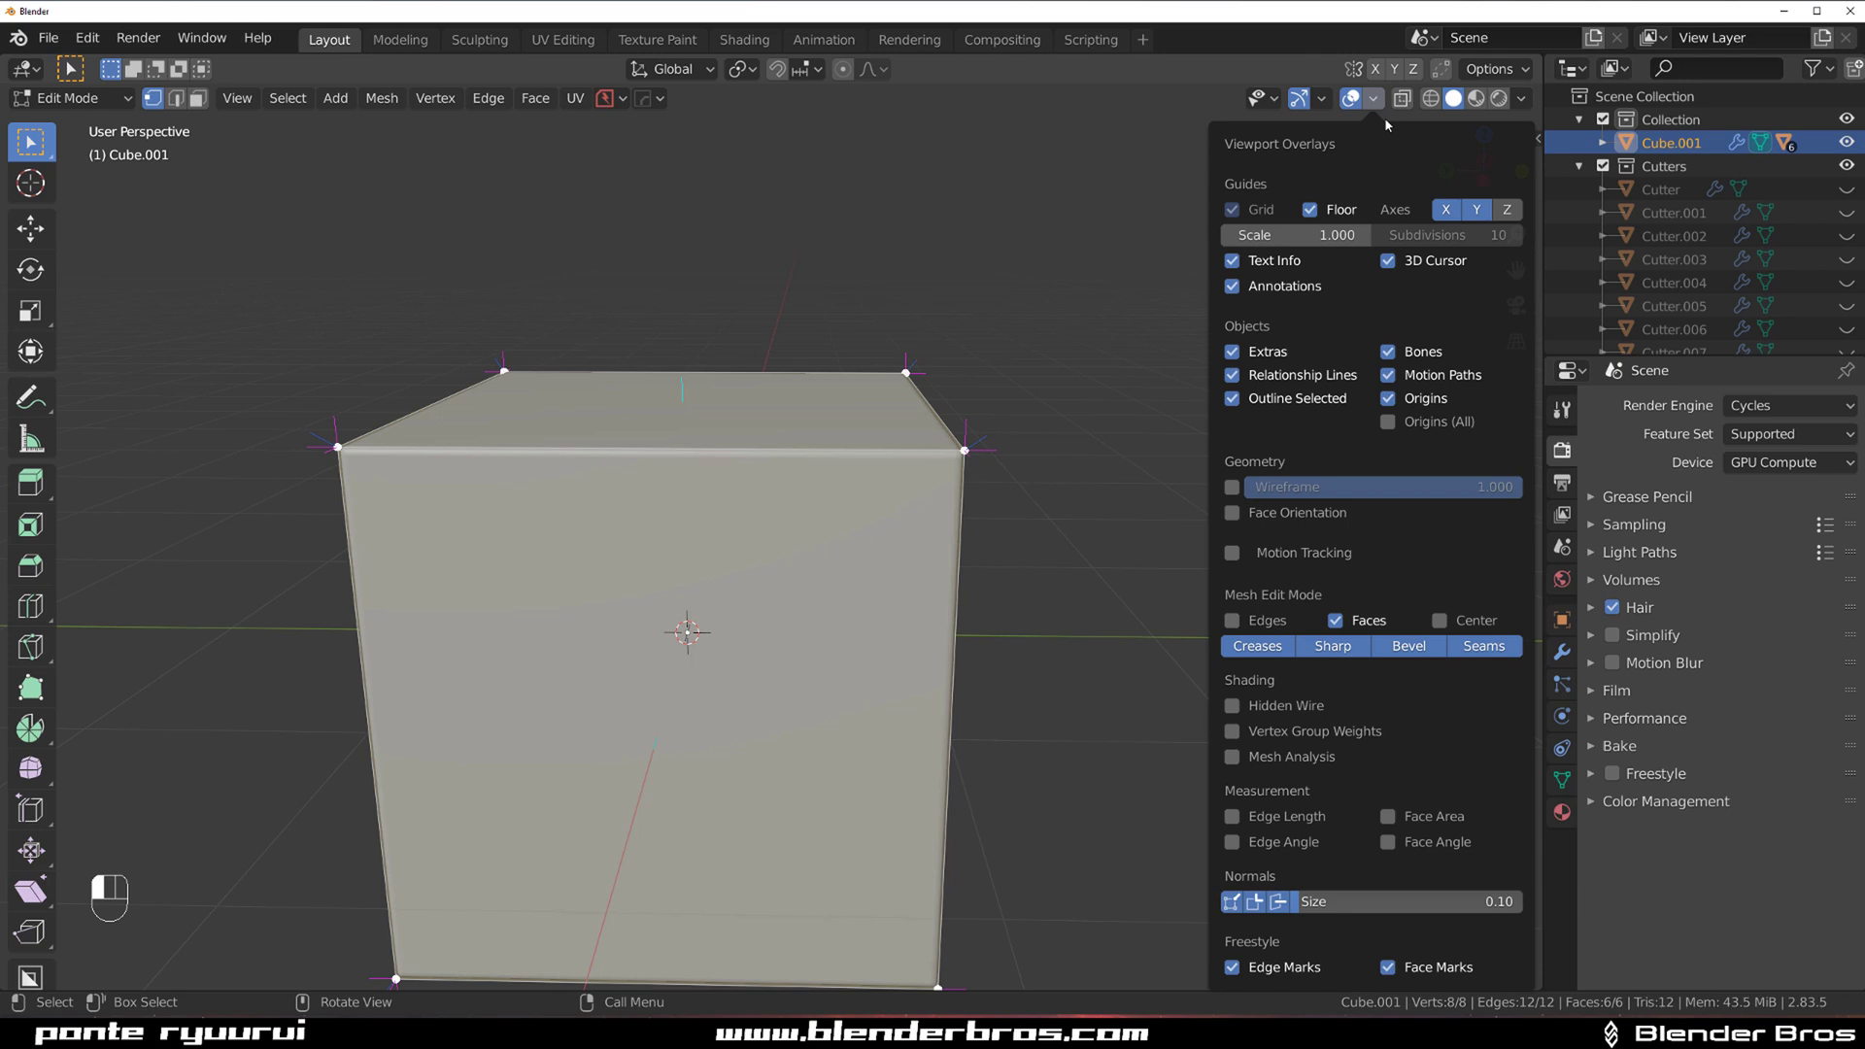
drag(1230, 903, 1281, 903)
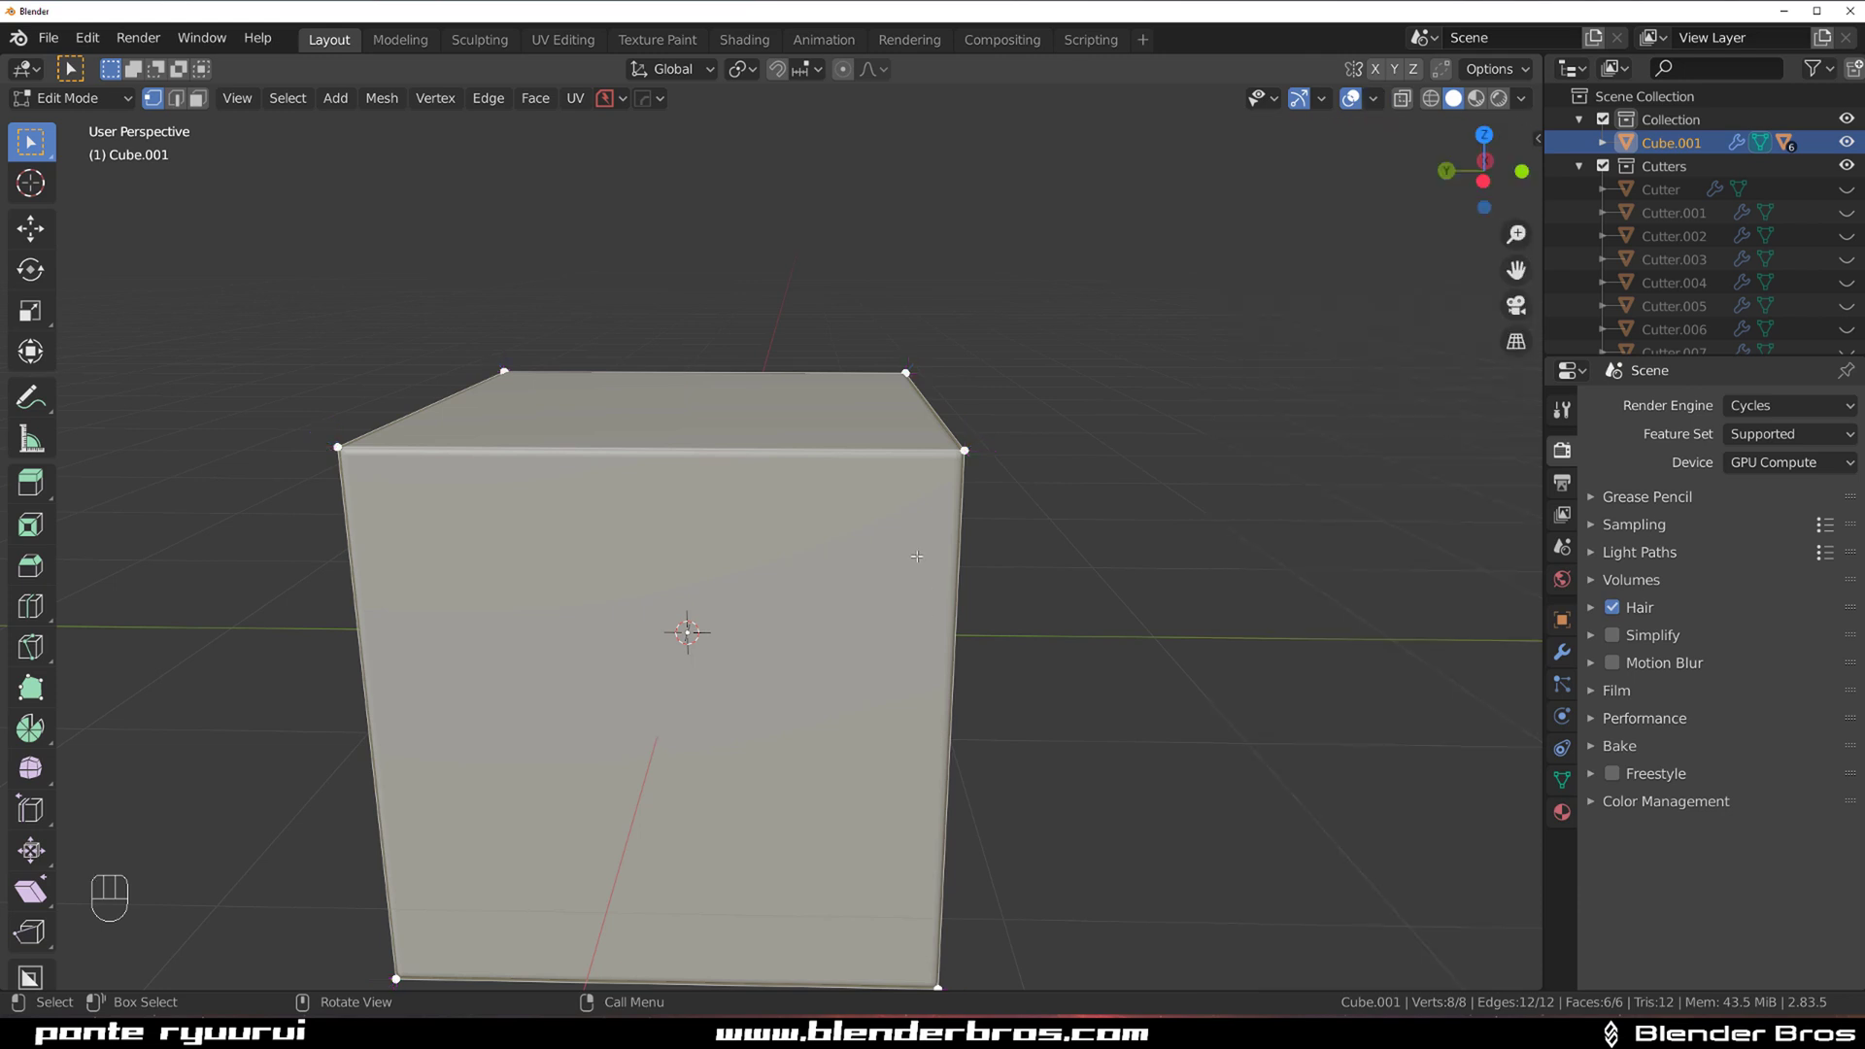
middle_drag(928, 533, 862, 529)
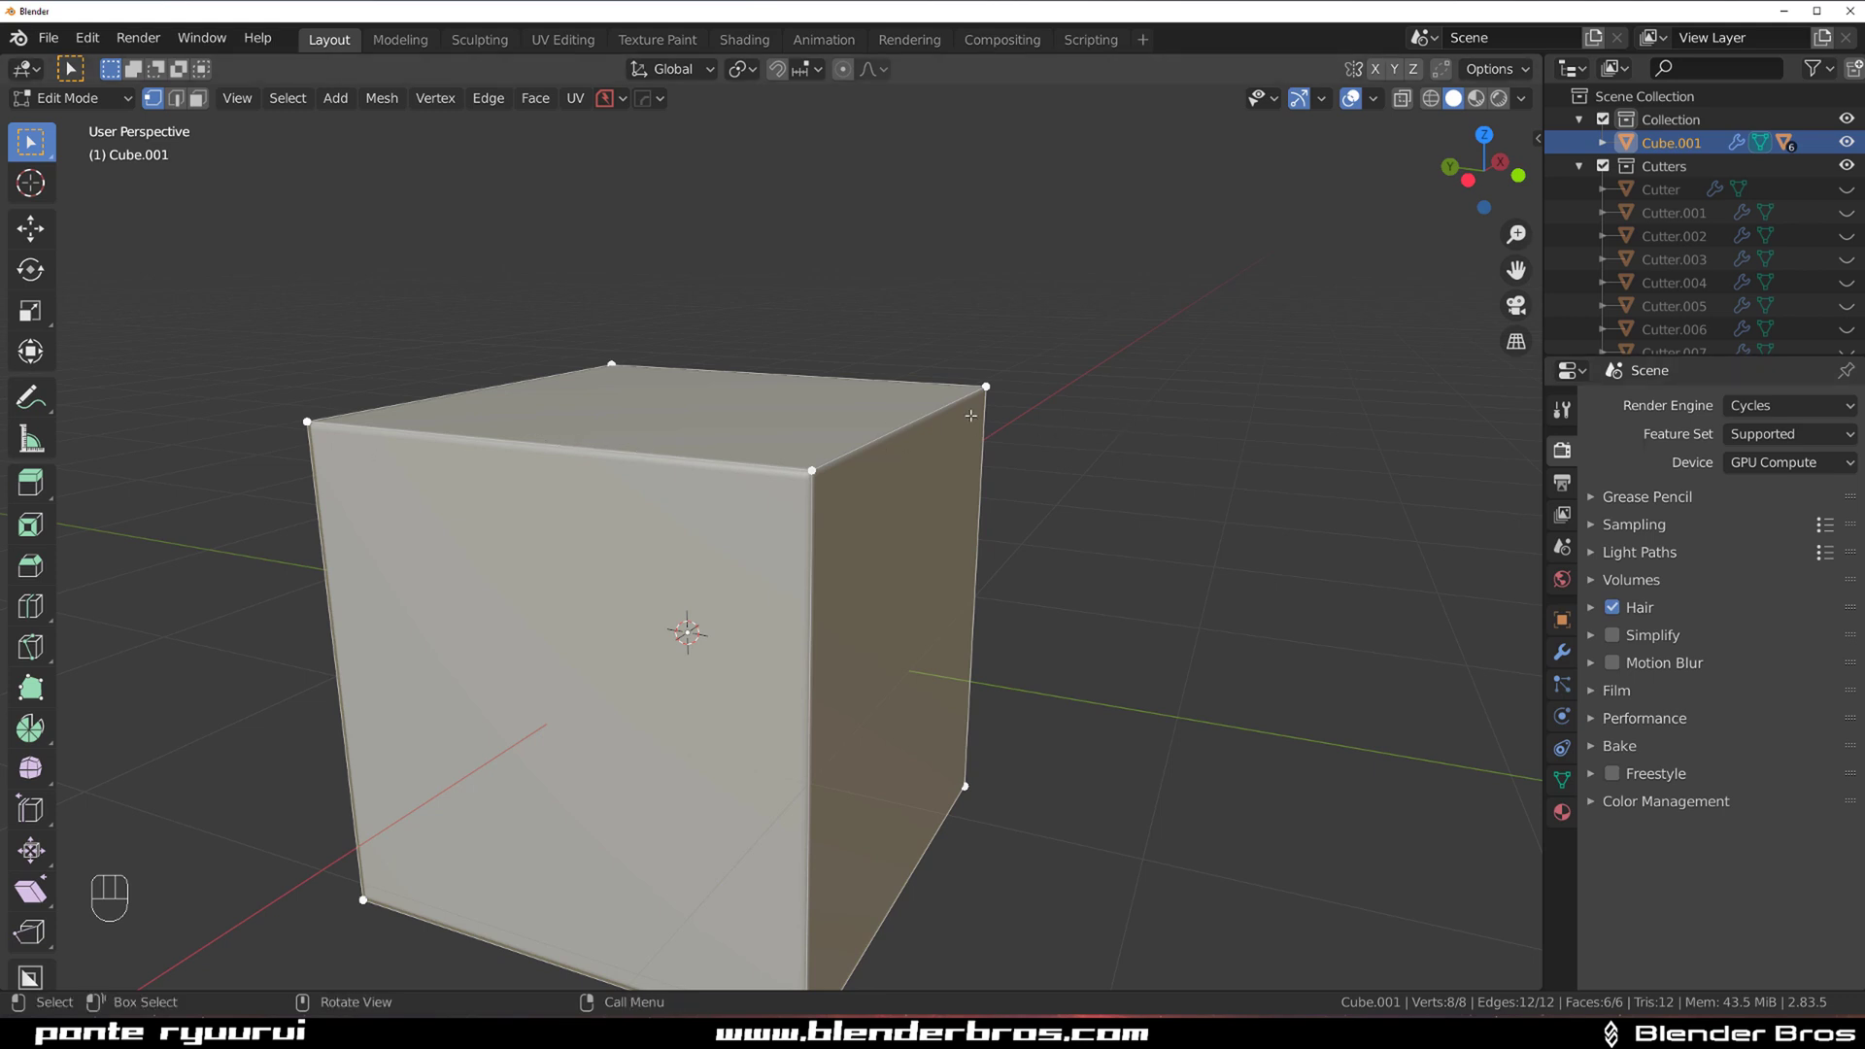
scroll(929, 454, up, 2)
shift+middle_drag(958, 425, 898, 499)
scroll(897, 499, up, 3)
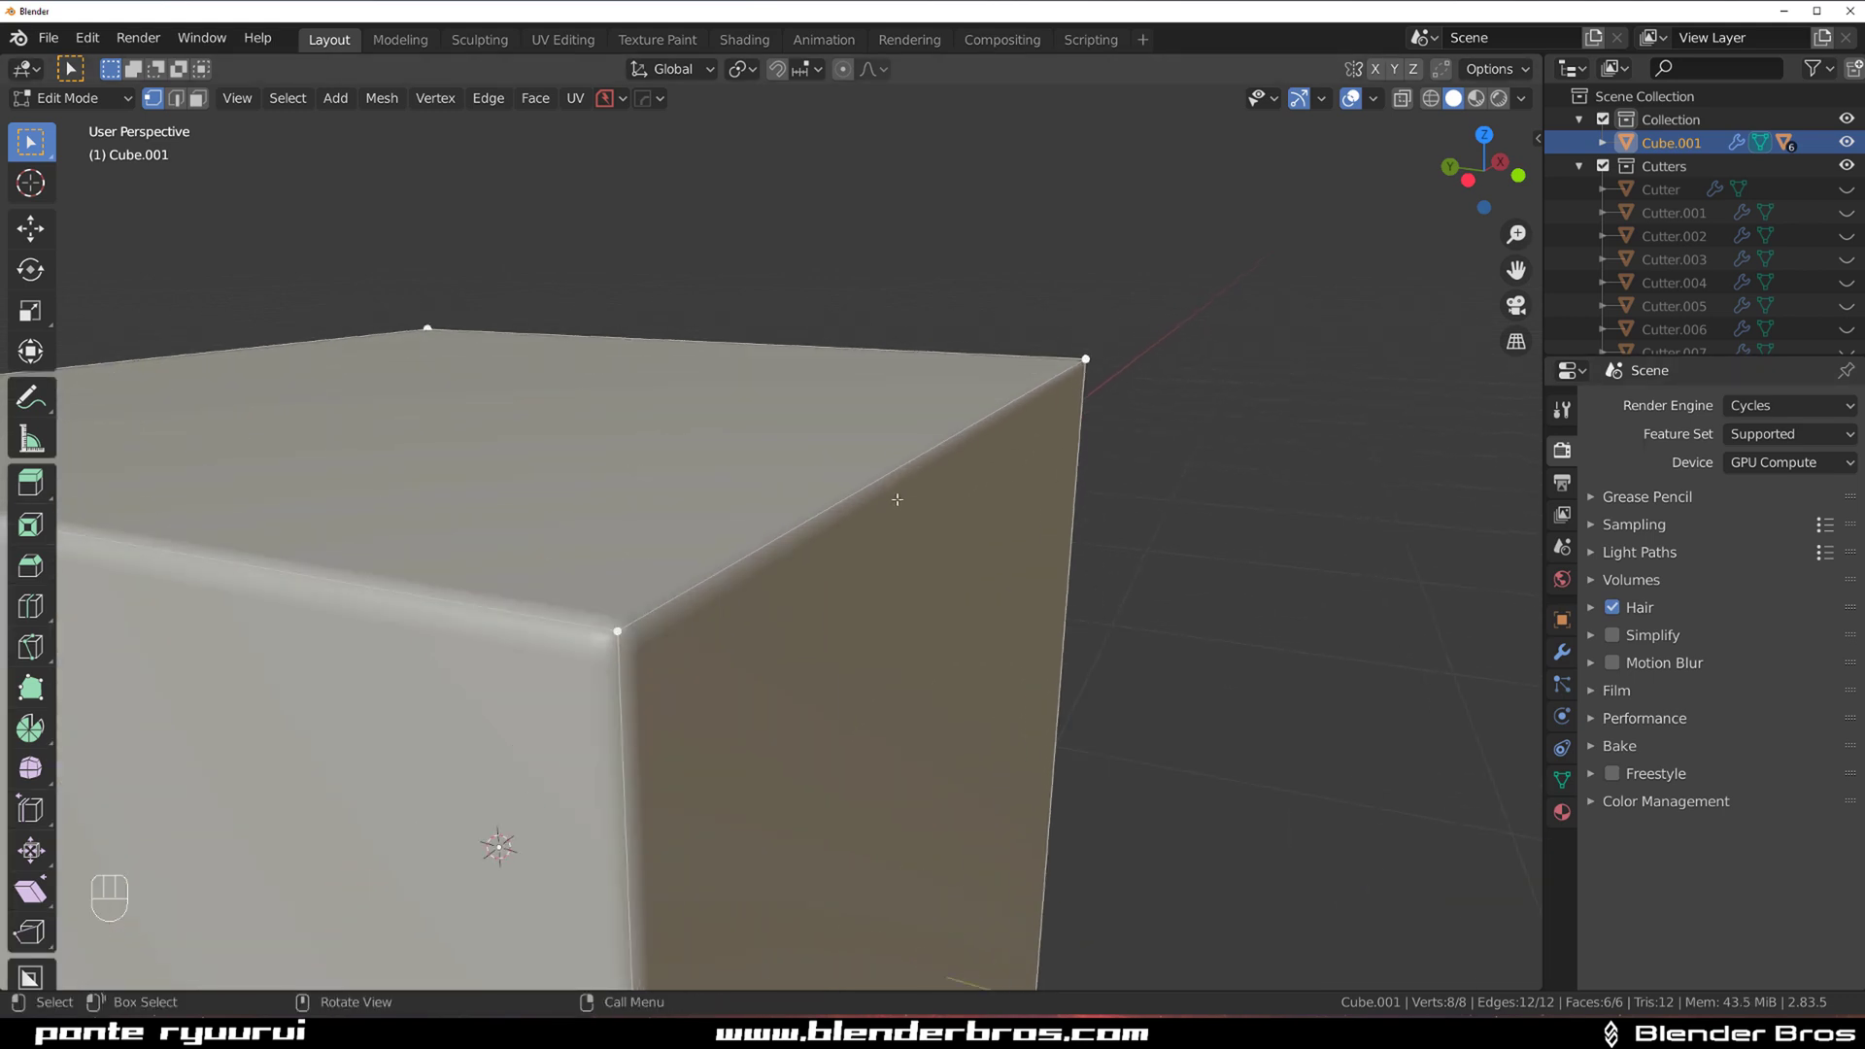
key(Tab)
scroll(934, 497, down, 5)
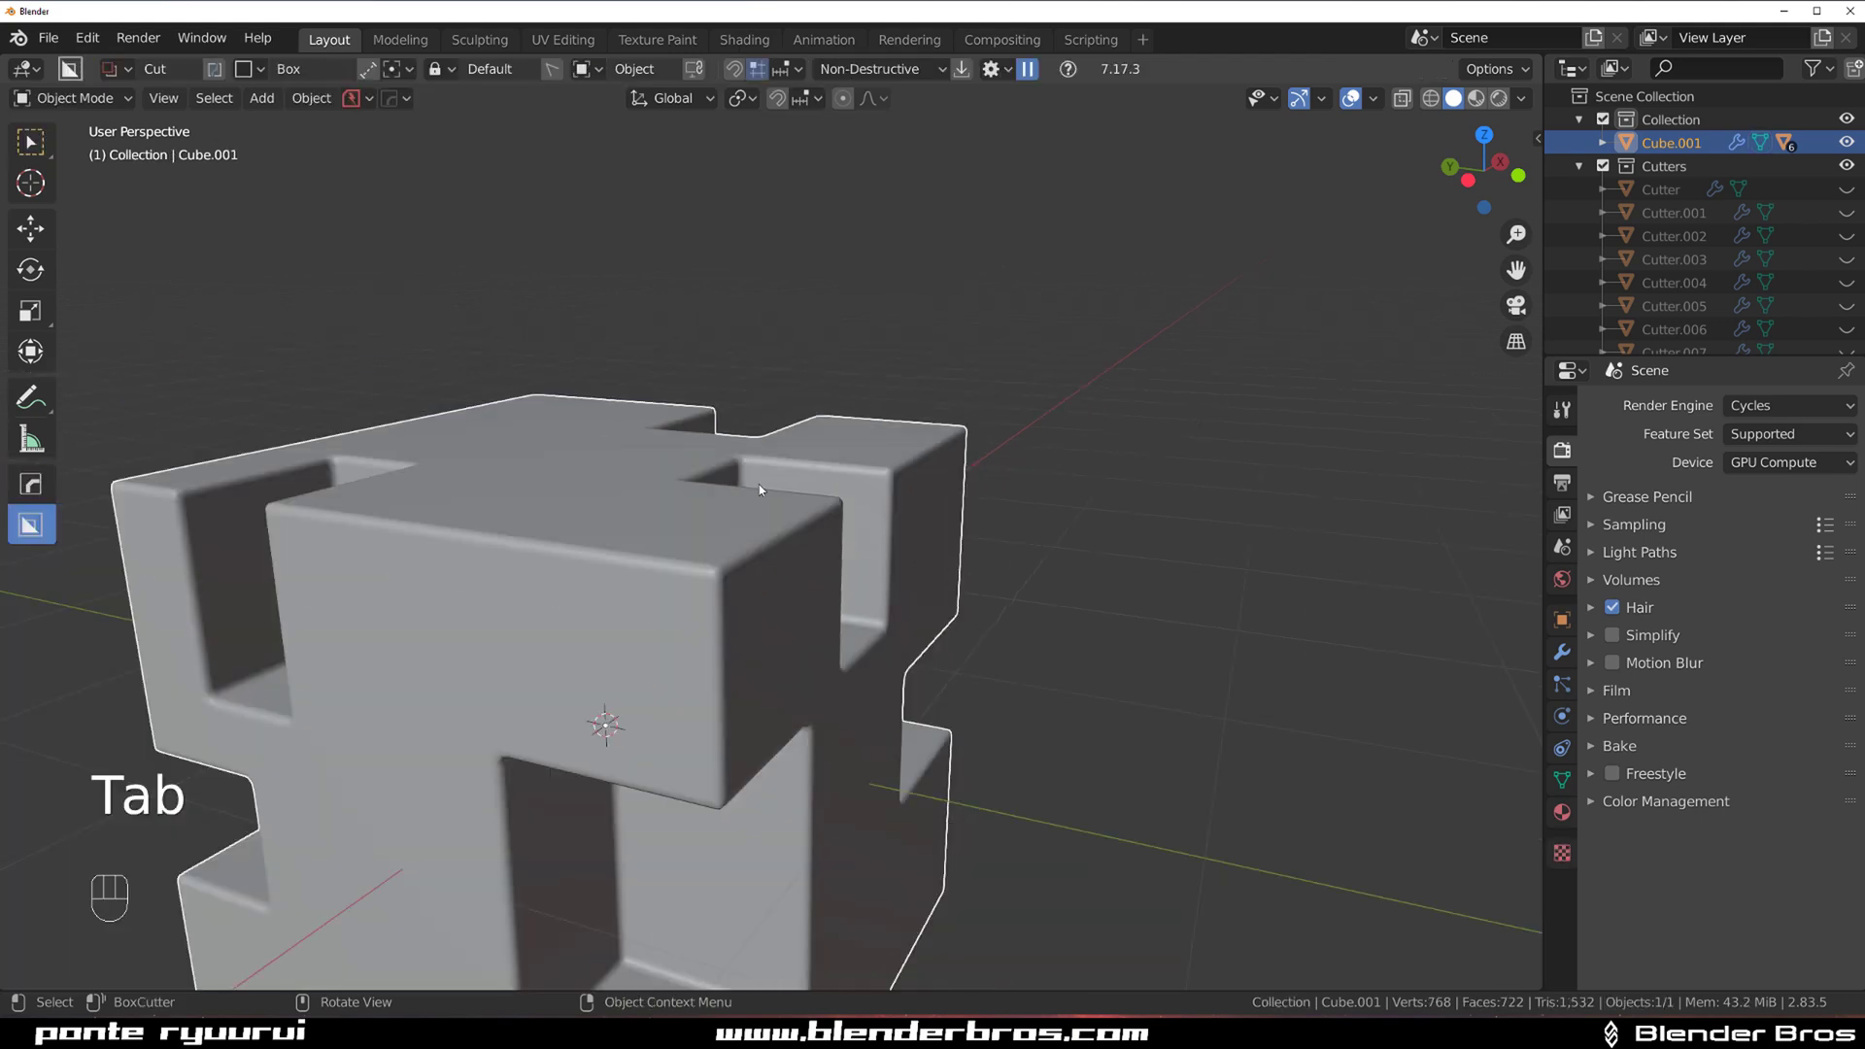
Add a second cube and move it away from the carved cube
middle_drag(935, 490, 877, 512)
scroll(870, 503, down, 3)
key(shift+a)
mouse_move(865, 500)
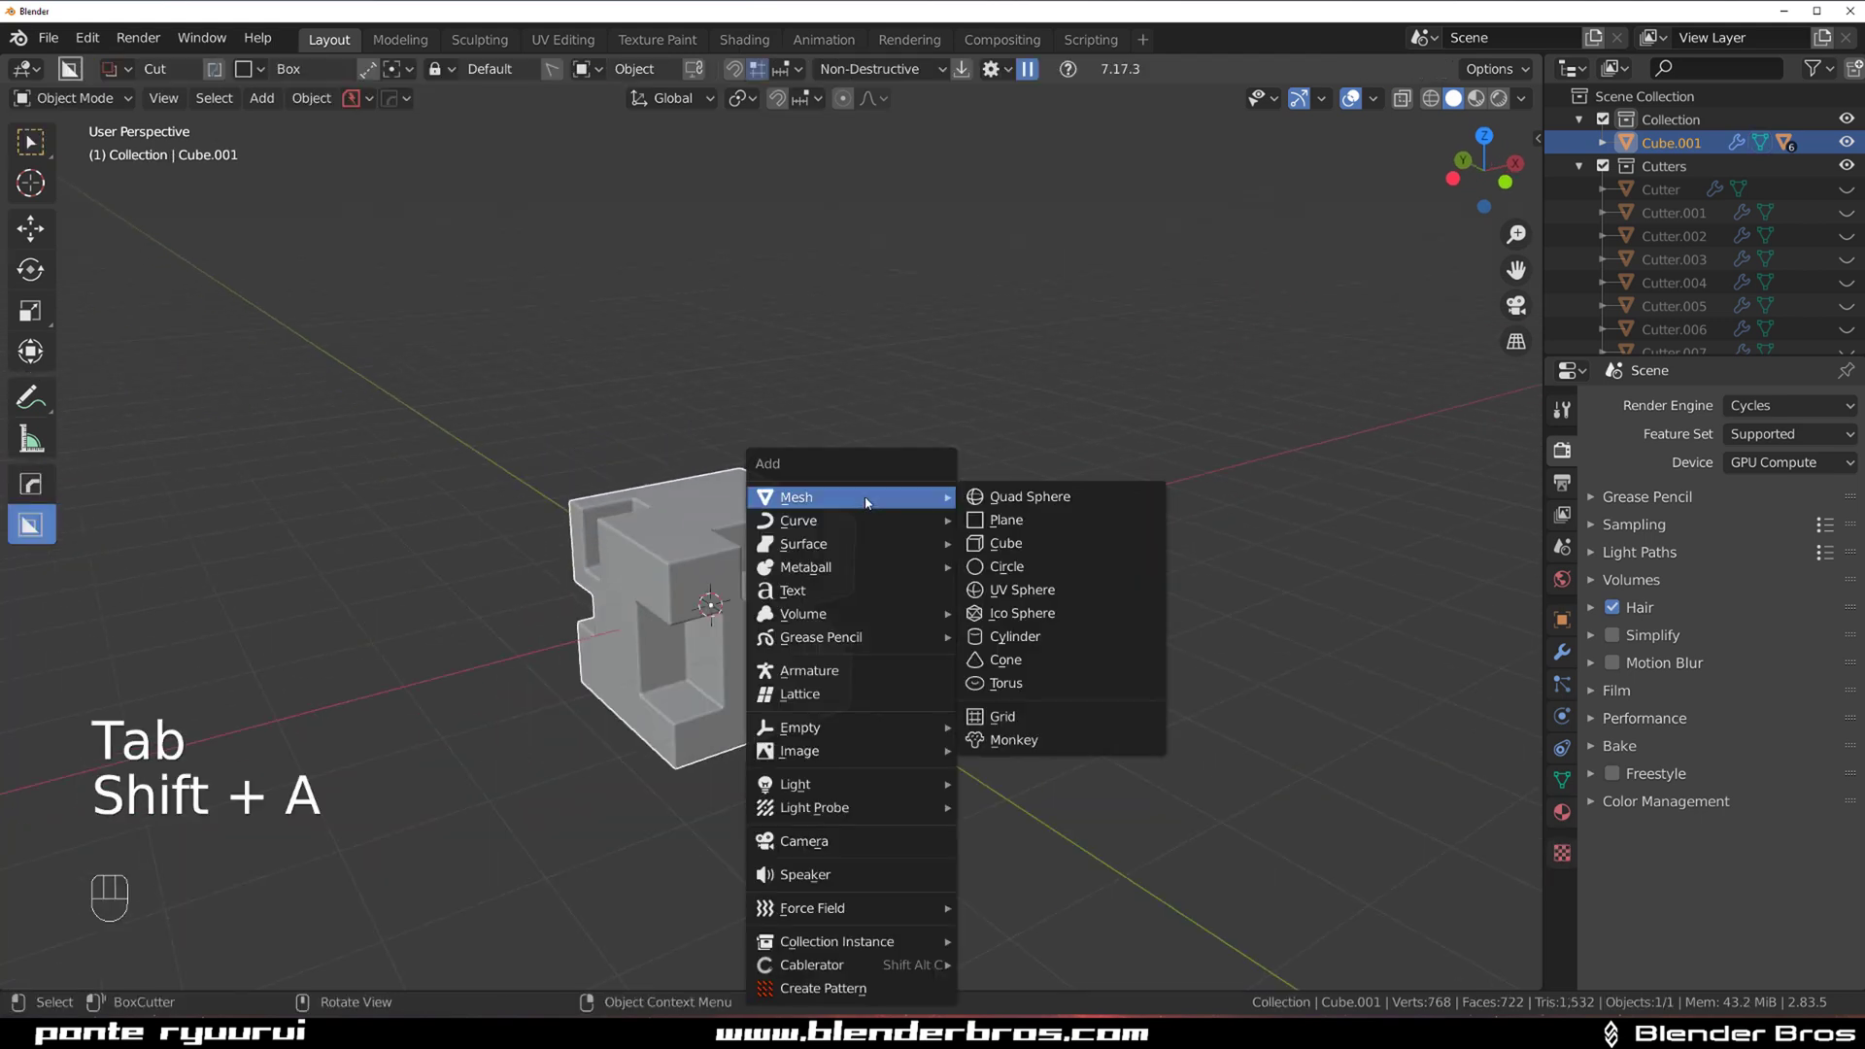
click(977, 543)
key(g)
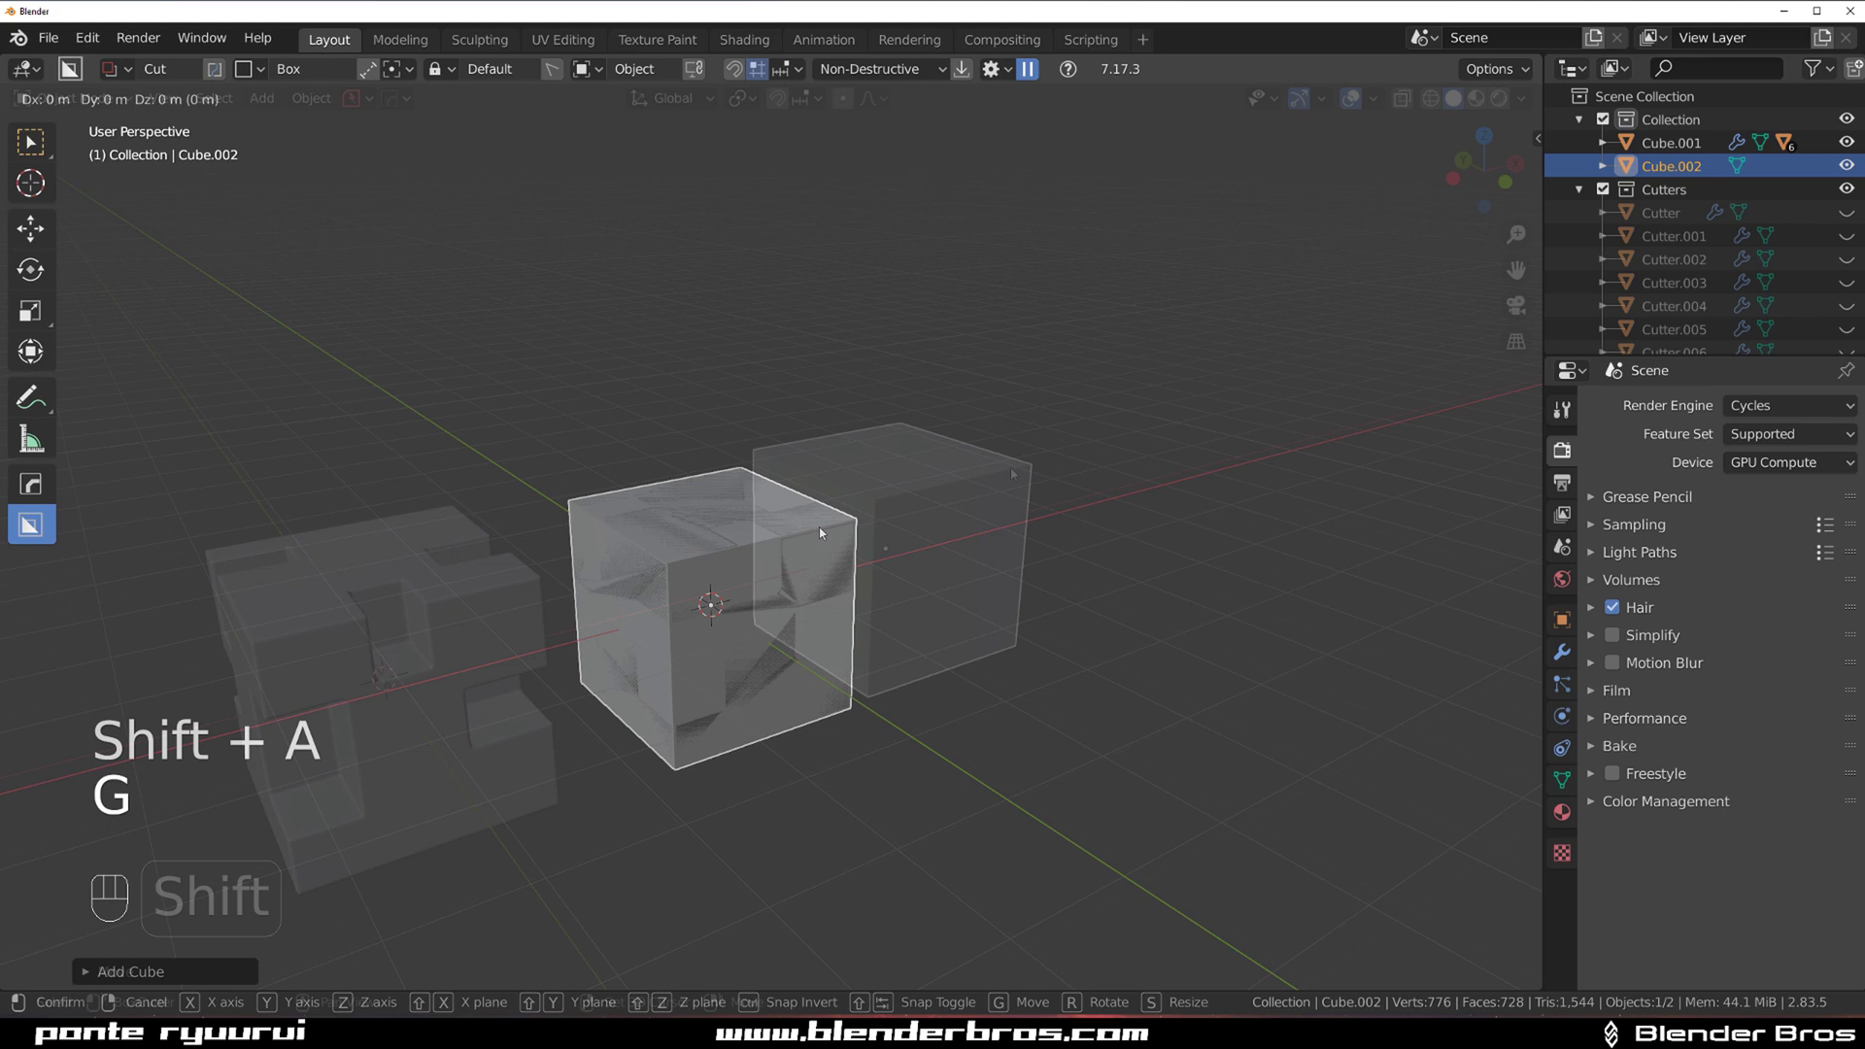
click(854, 501)
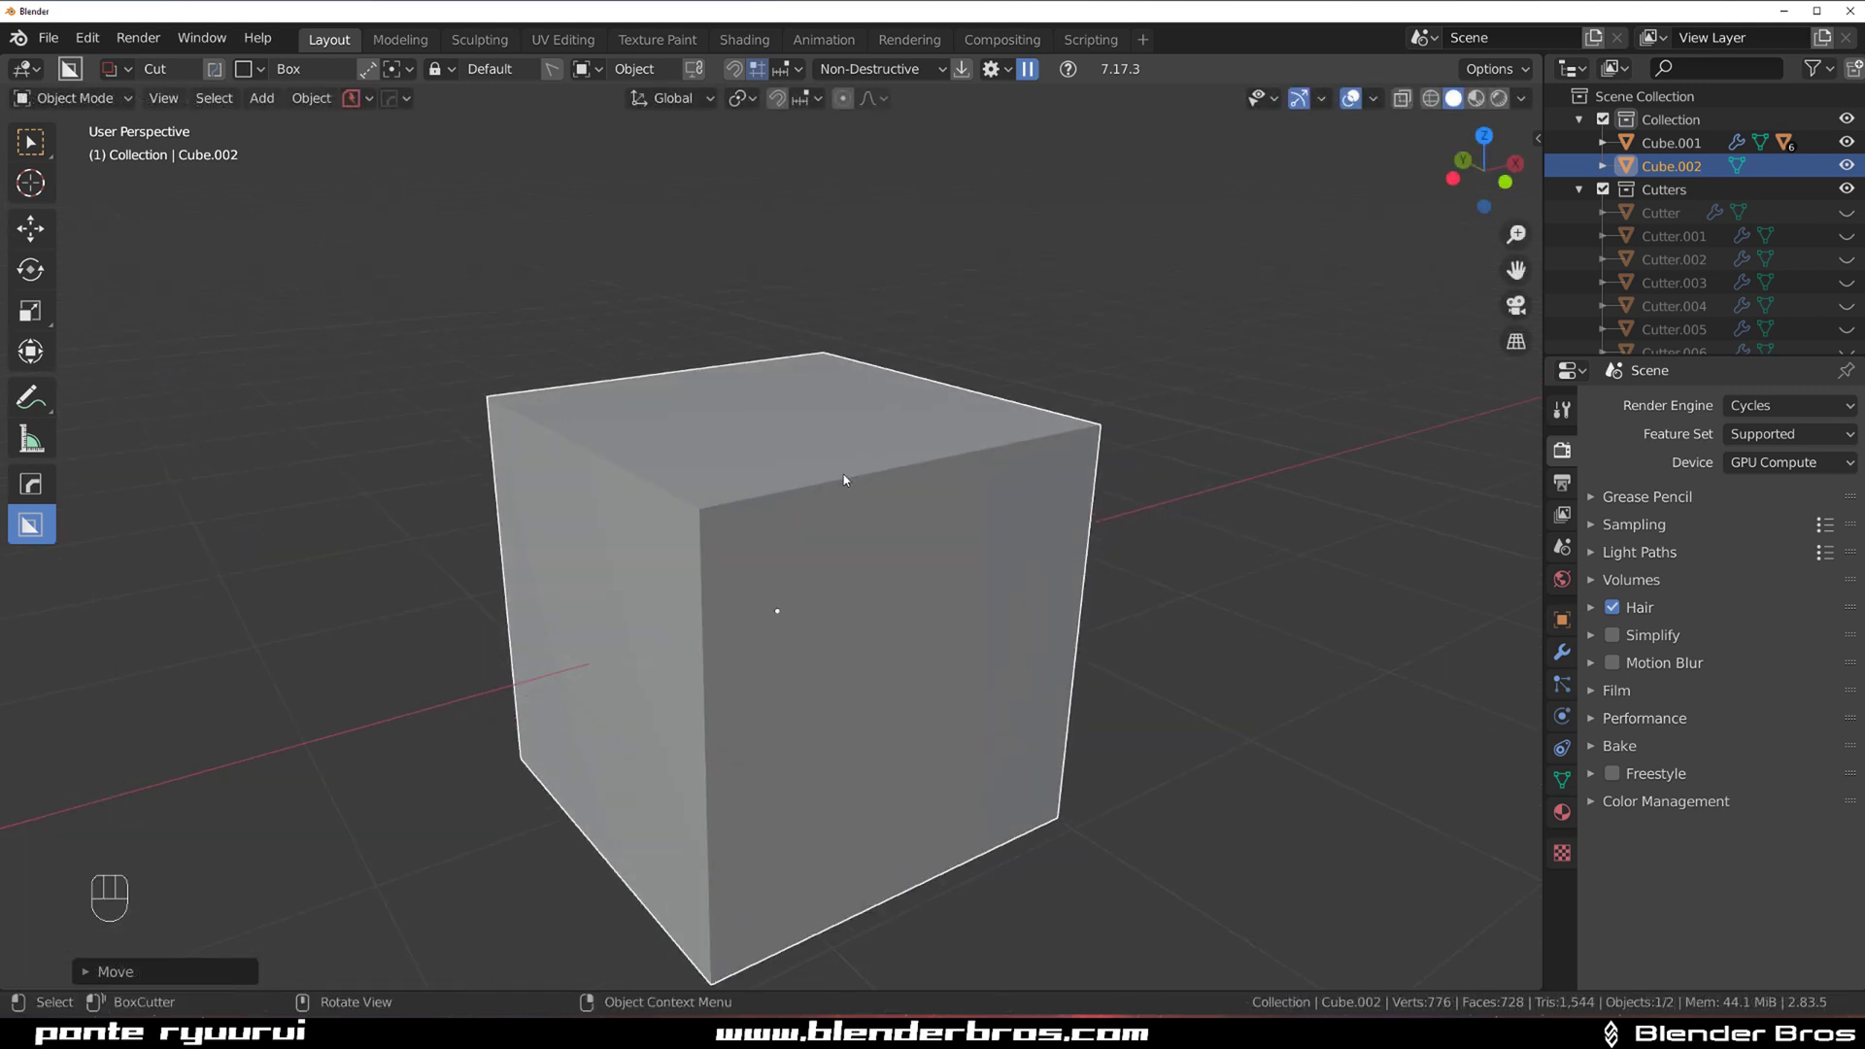
Add a 3-segment Bevel modifier with a 30° angle limit and about 0.085 width to the second cube
middle_drag(843, 479, 990, 488)
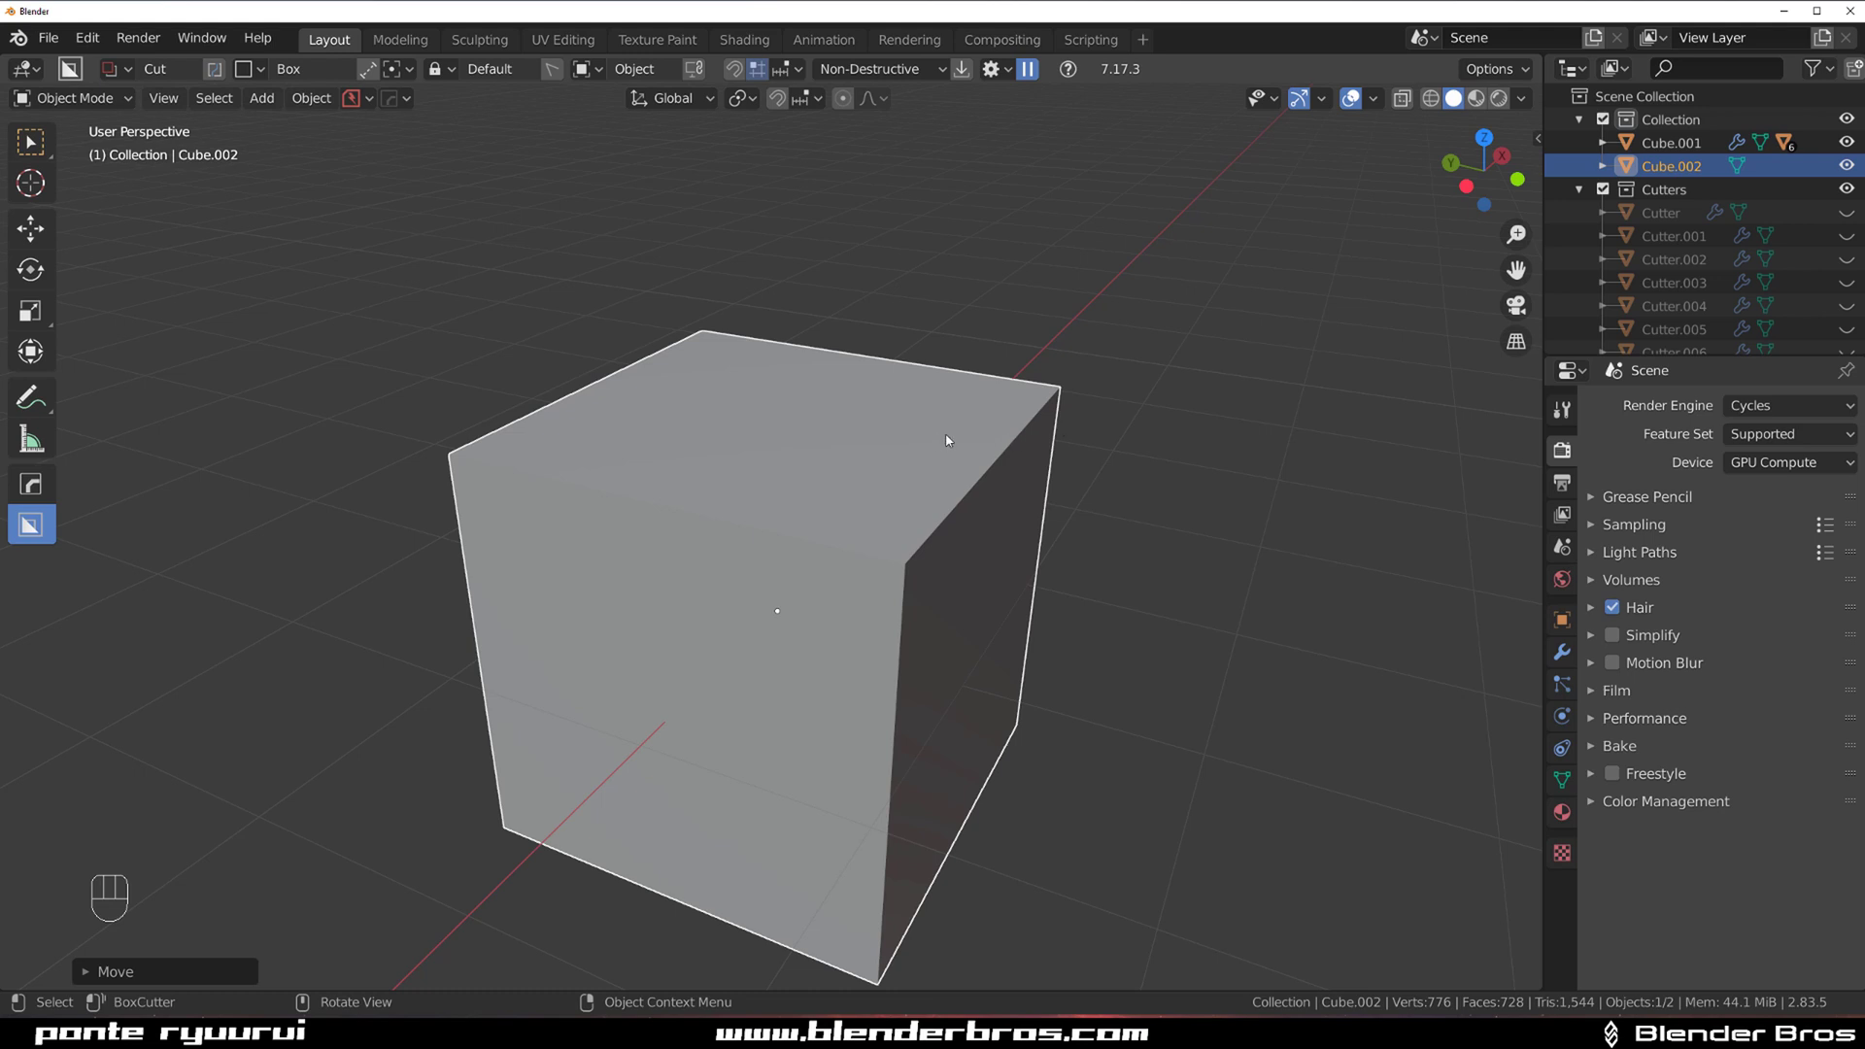
scroll(1001, 442, up, 2)
key(q)
click(1020, 468)
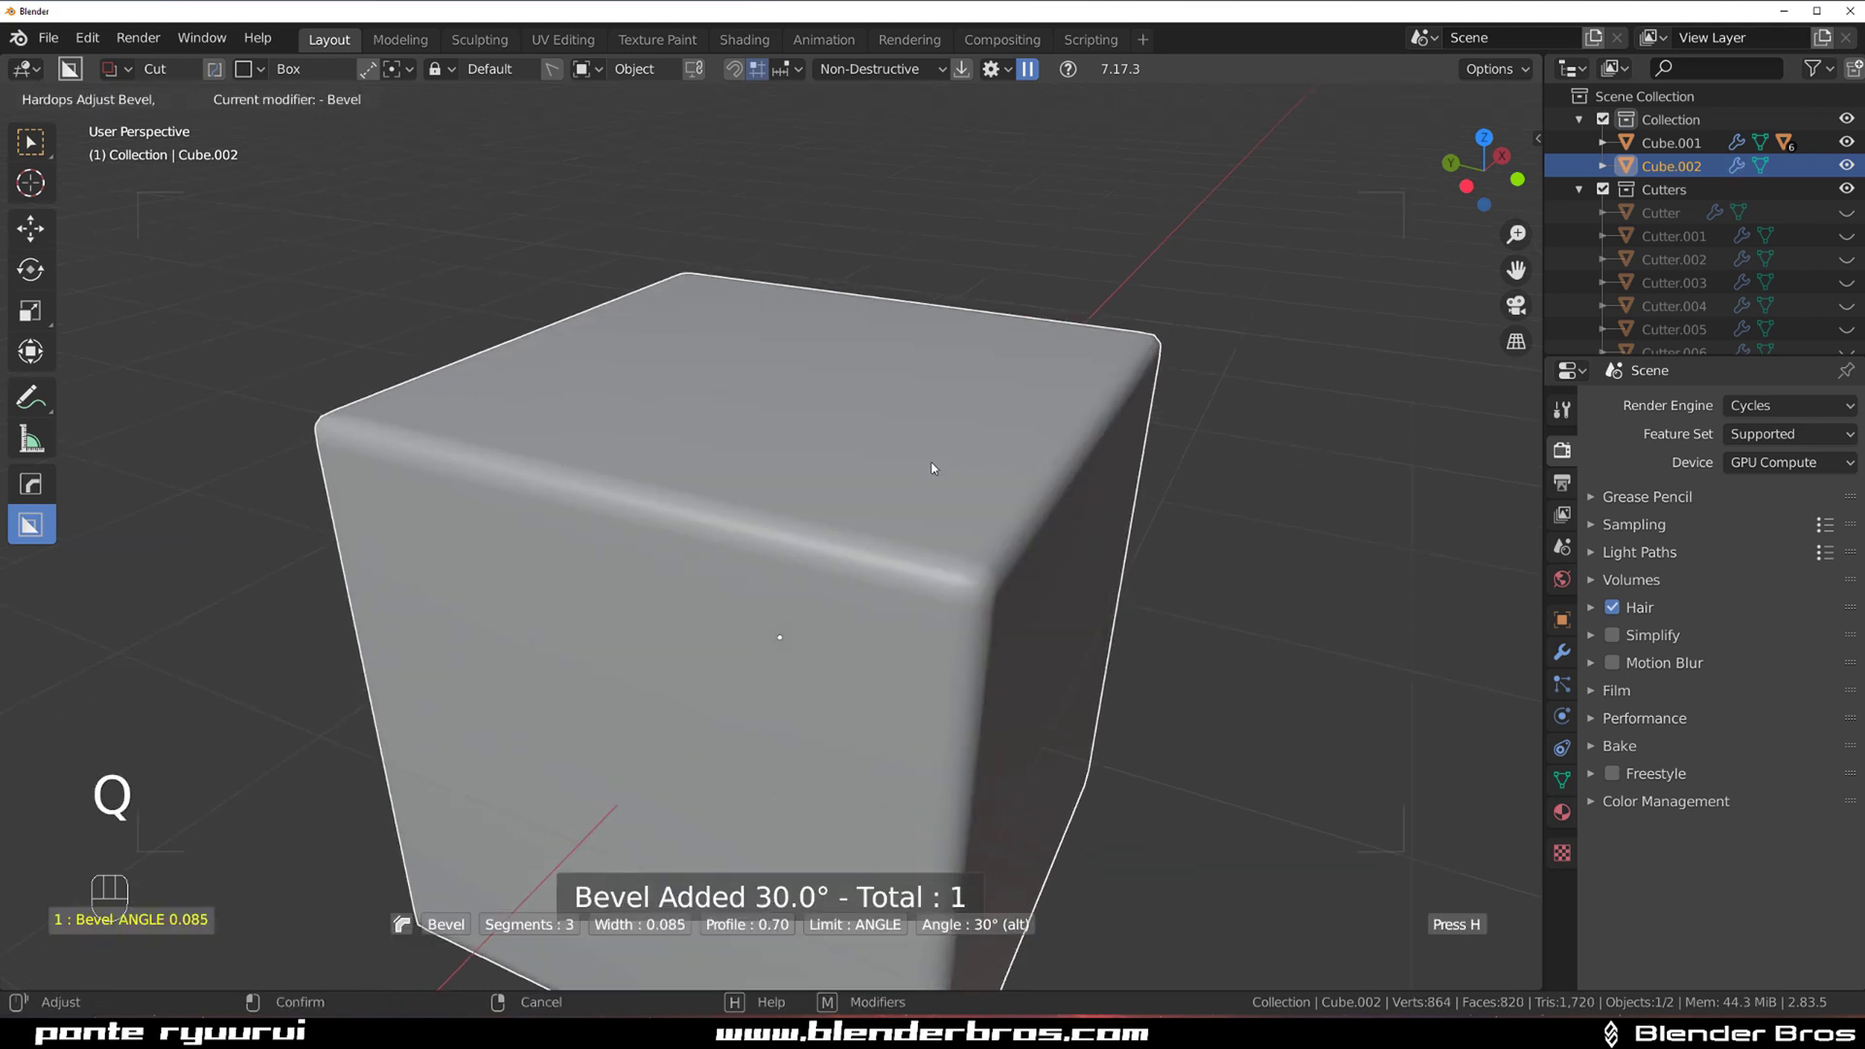
scroll(911, 451, up, 2)
In Edit Mode, rip an upper edge of the second cube and pull the side face's edge outward
key(Tab)
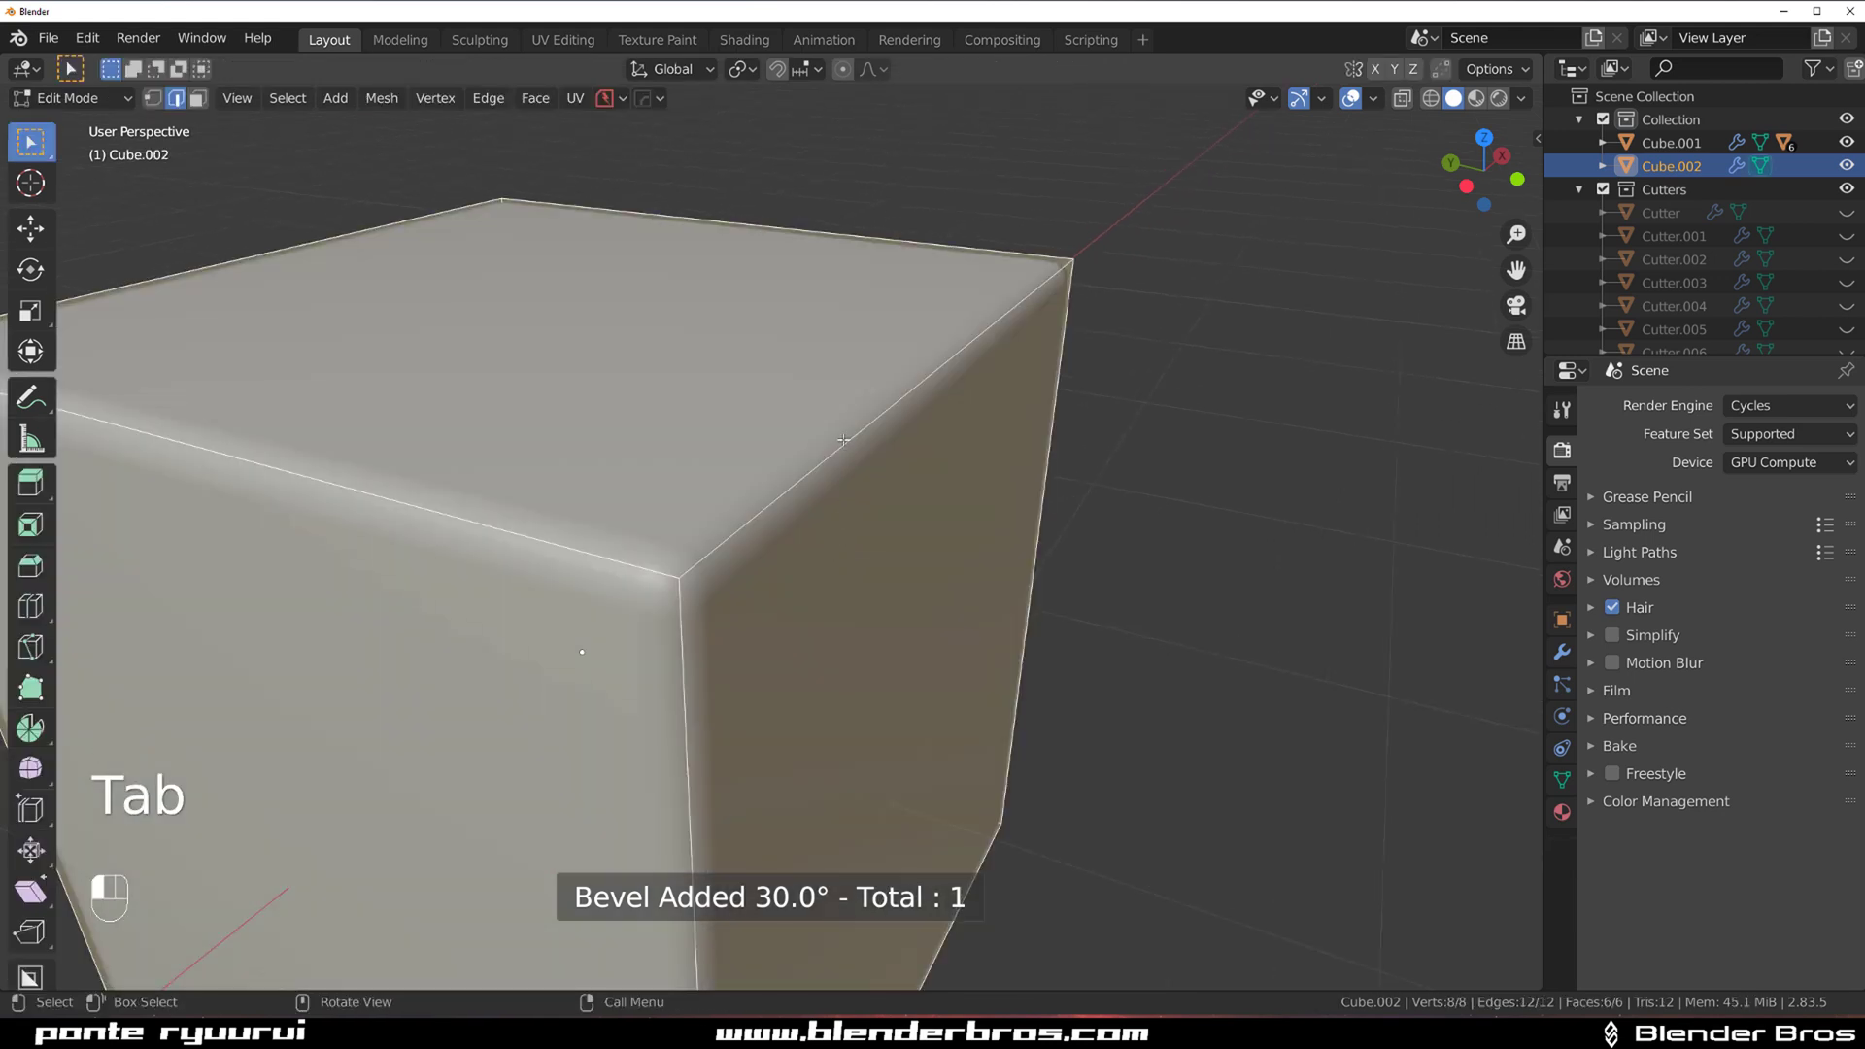
scroll(865, 481, down, 2)
key(shift+v)
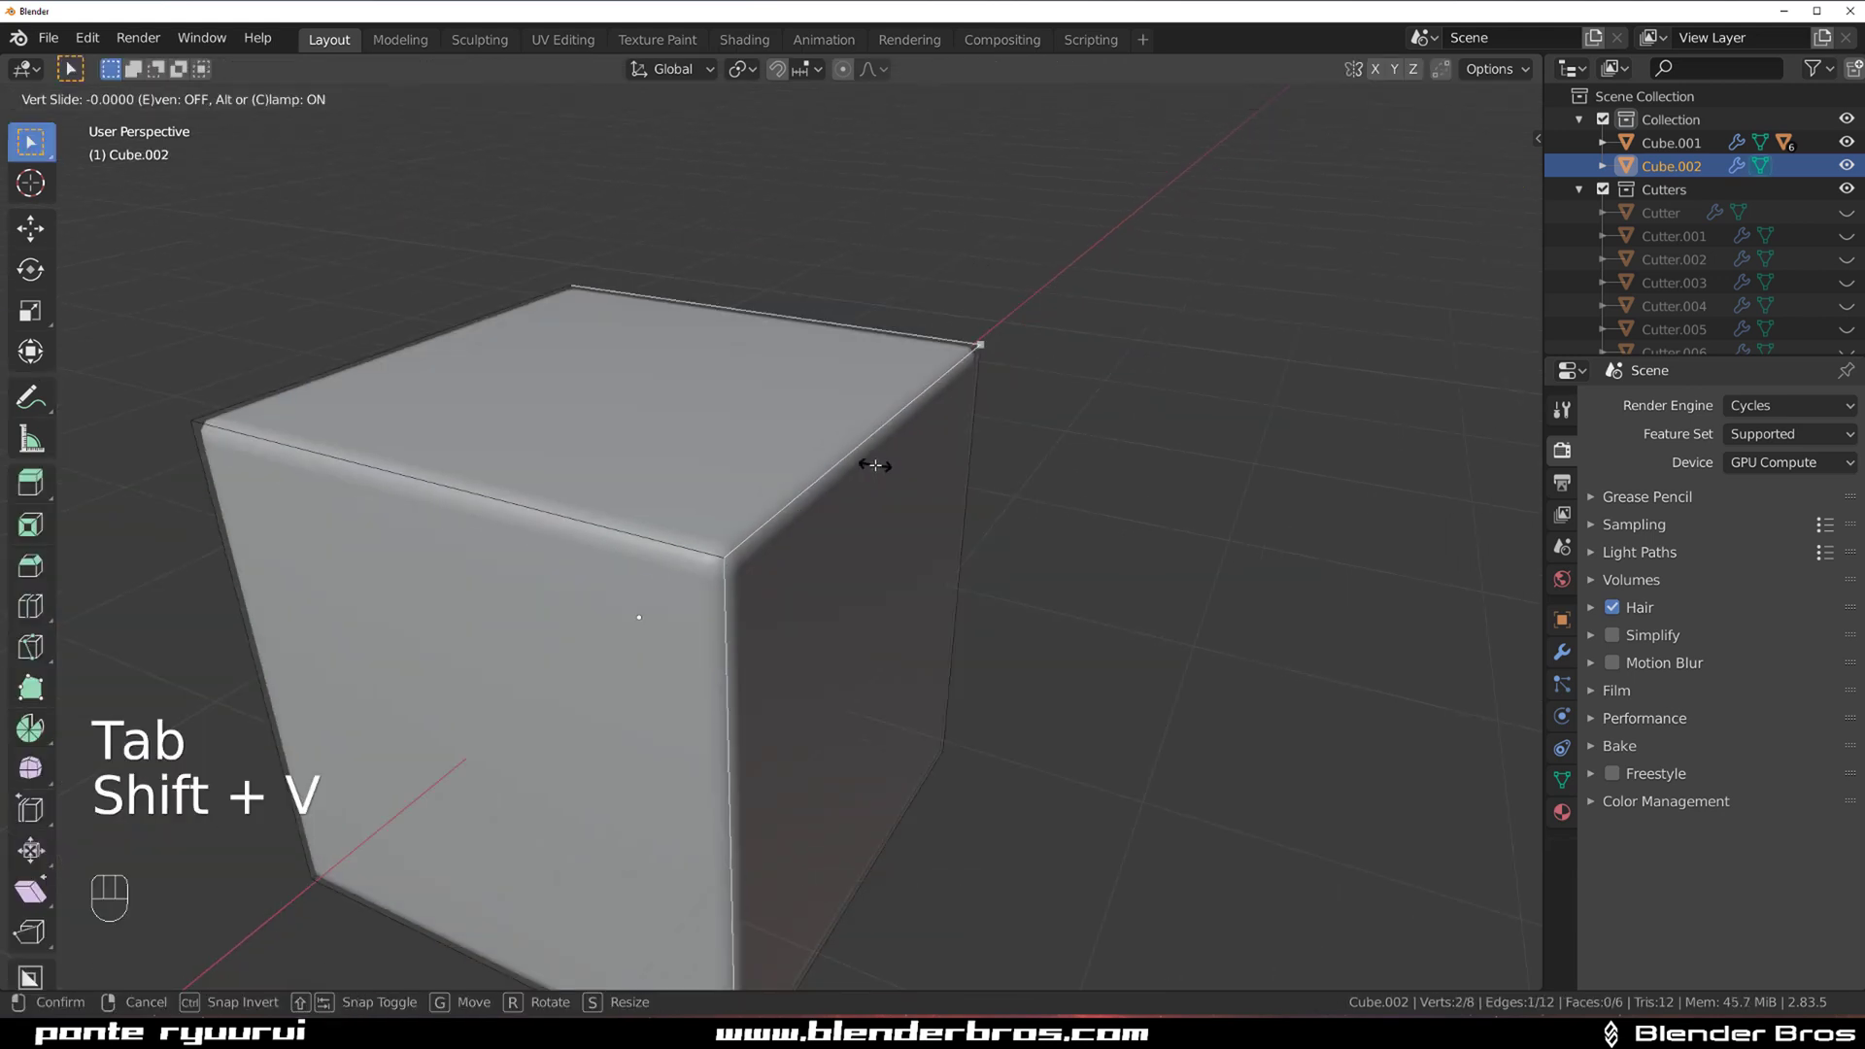
right_click(1141, 380)
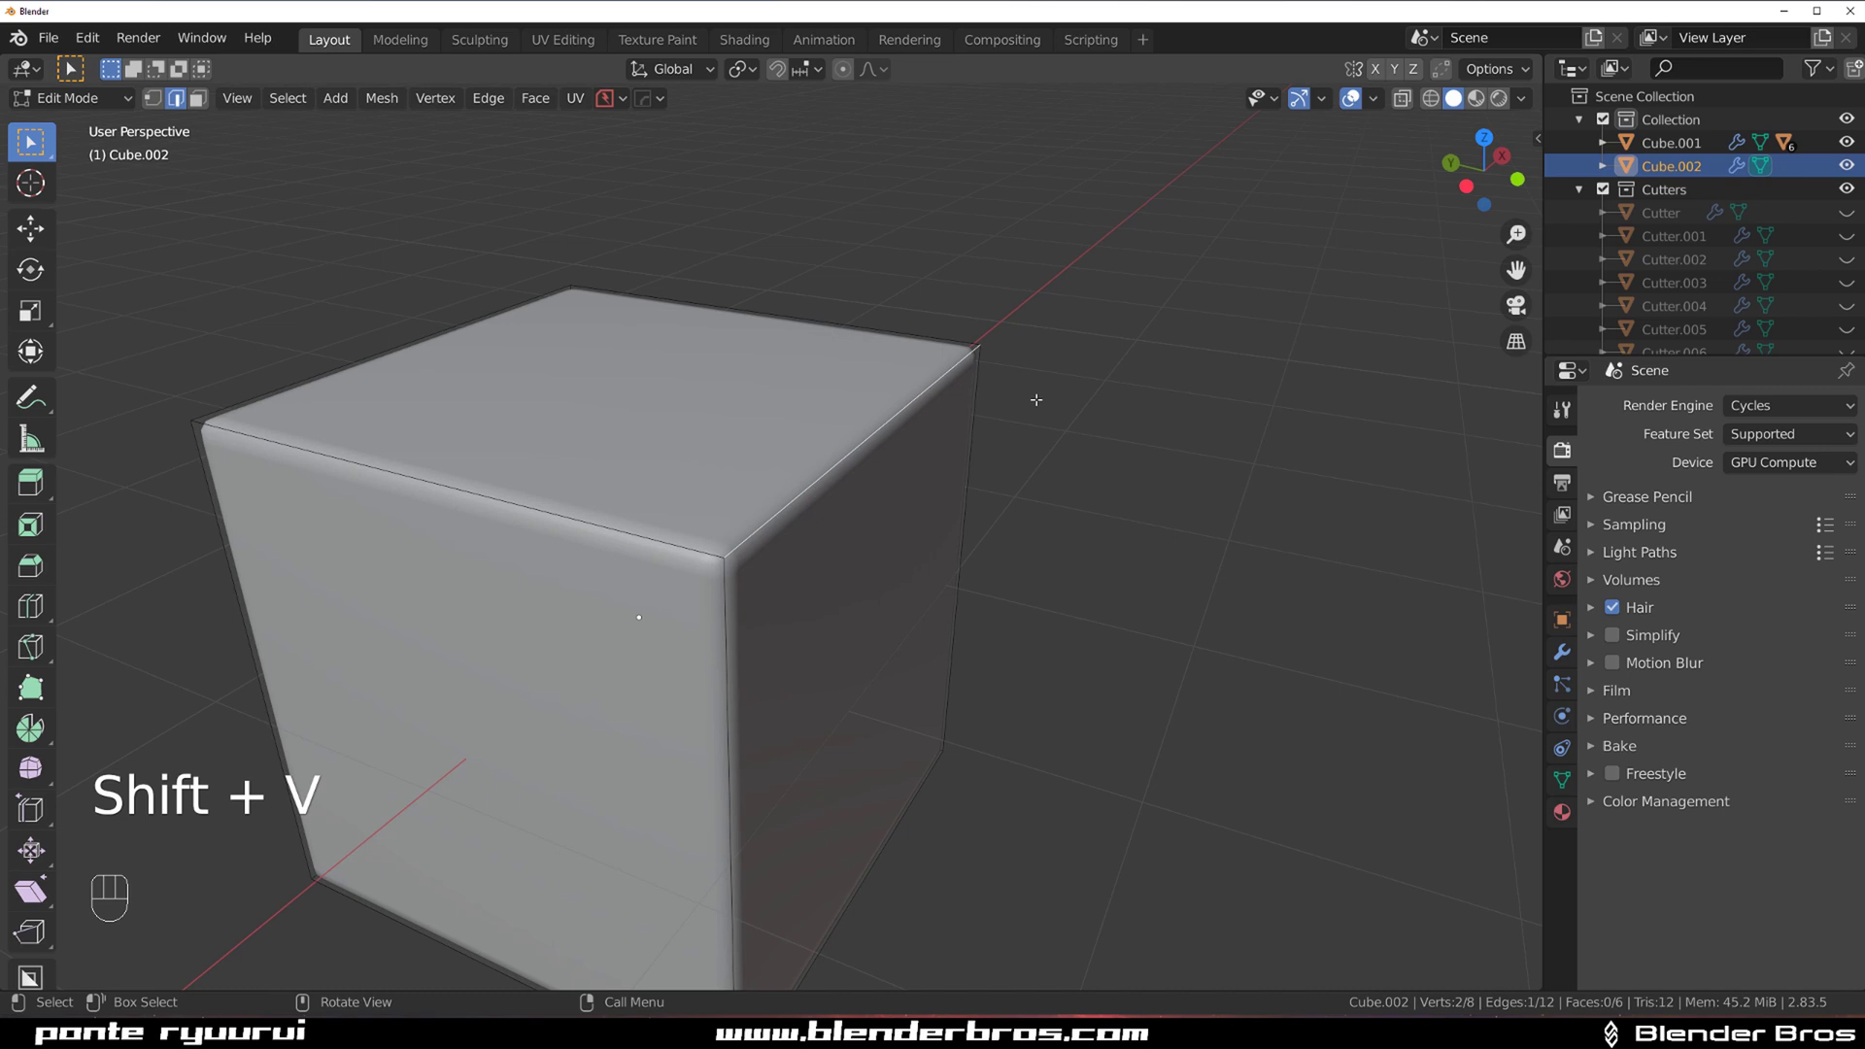
key(v)
click(1176, 424)
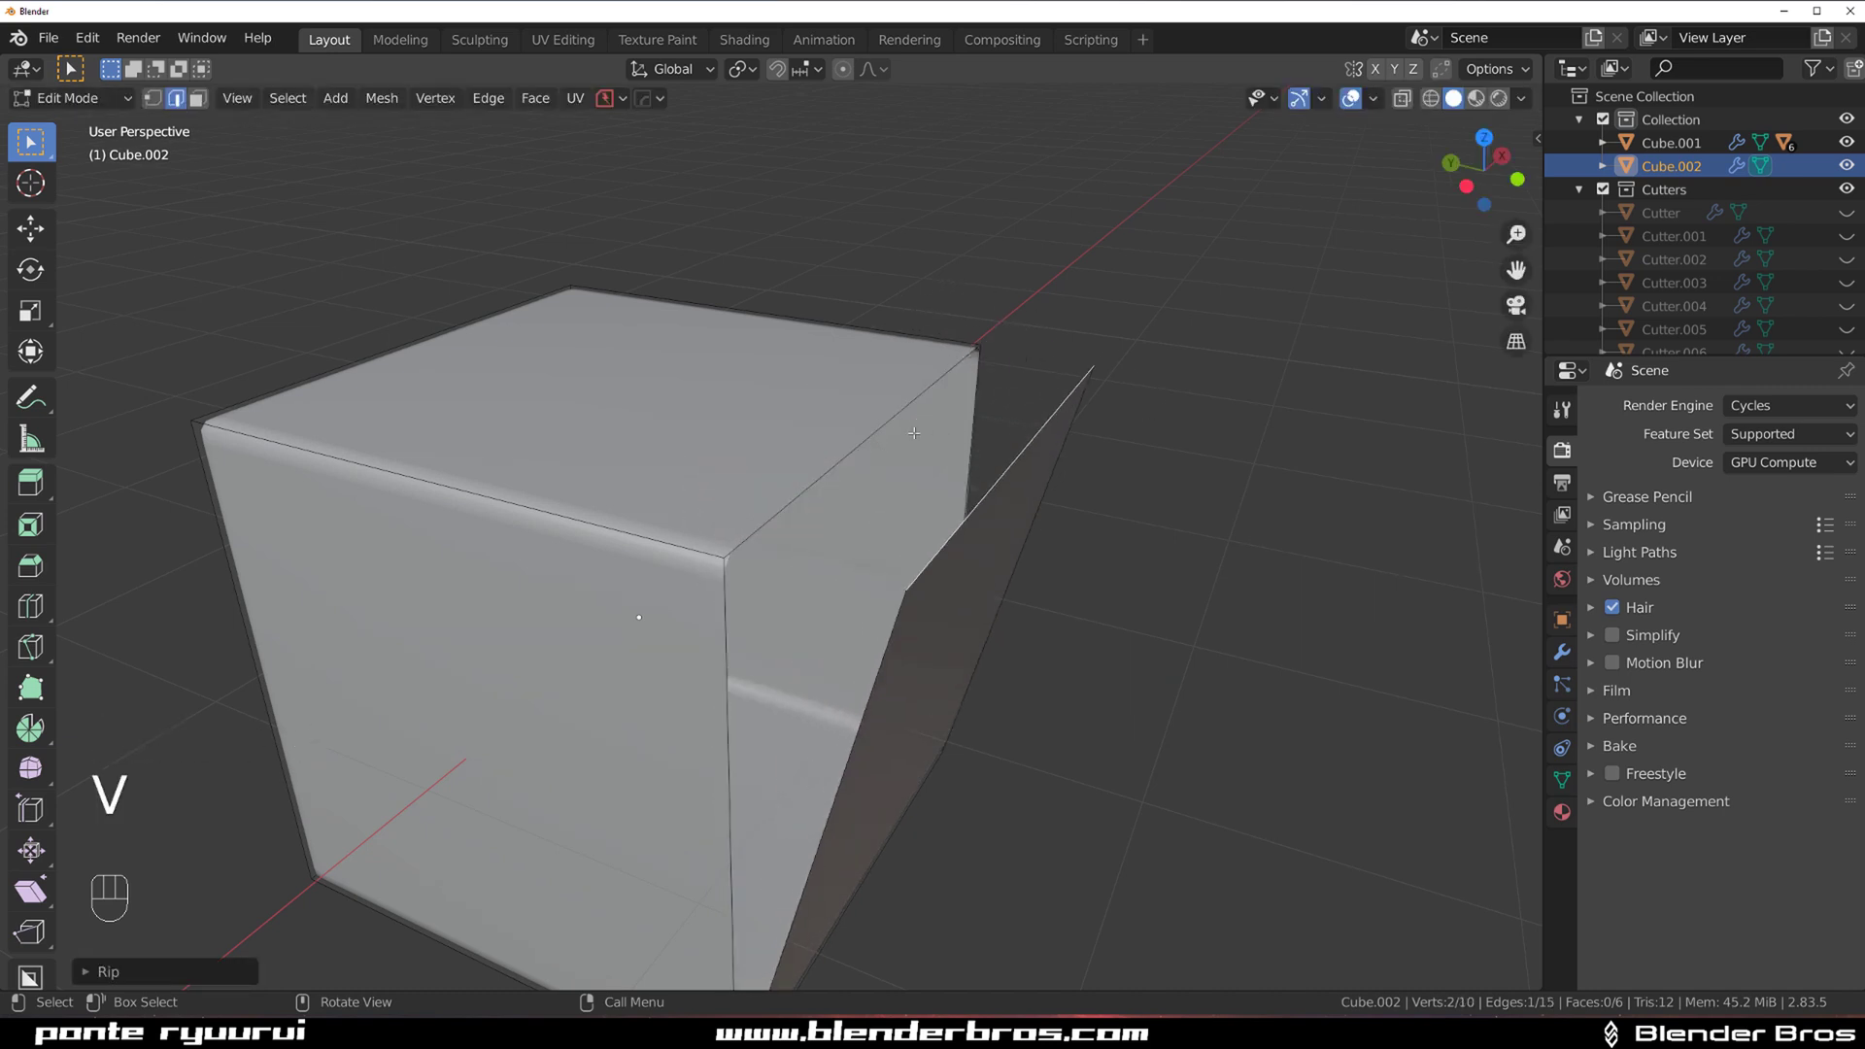
Examine how the bevel behaves along the second cube's ripped edge in Object Mode and Edit Mode
middle_drag(914, 432, 952, 455)
key(Tab)
key(Tab)
scroll(962, 356, up, 2)
key(Tab)
middle_drag(899, 372, 862, 366)
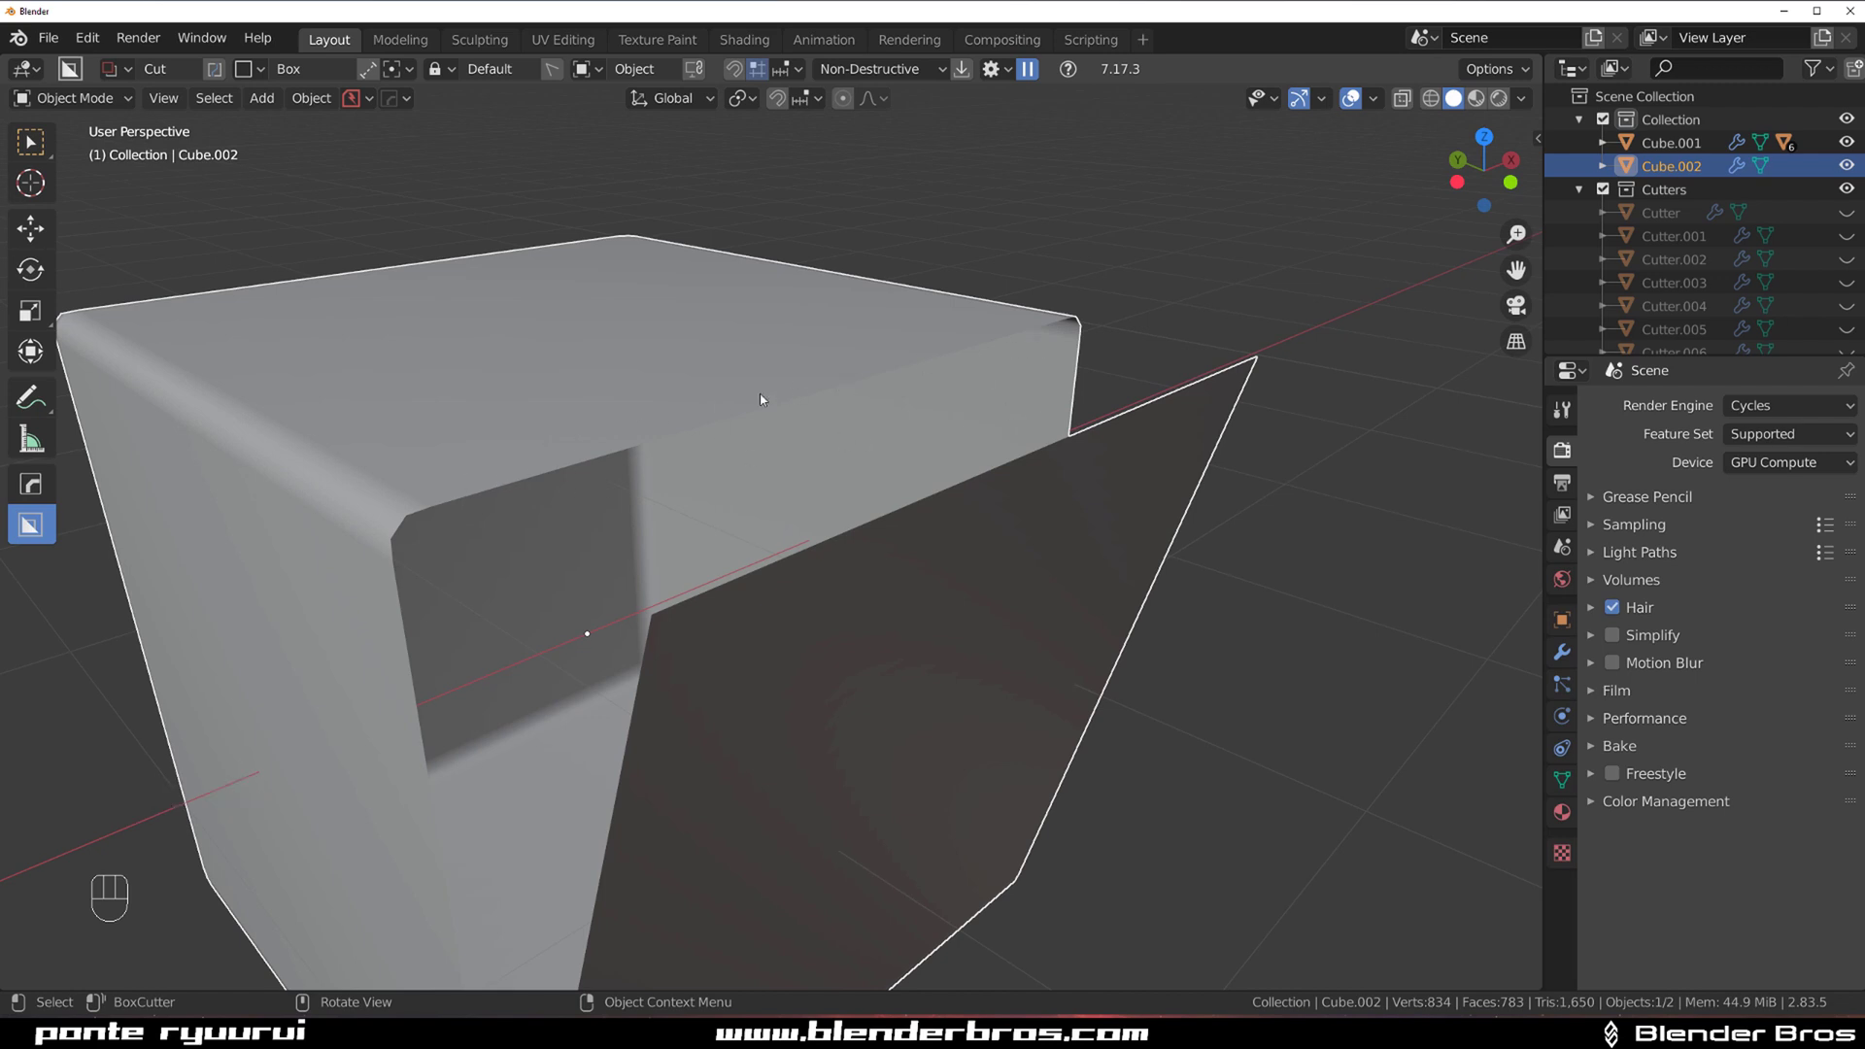
Delete the ripped second cube and bring the carved cube back into focus
scroll(707, 439, down, 5)
key(x)
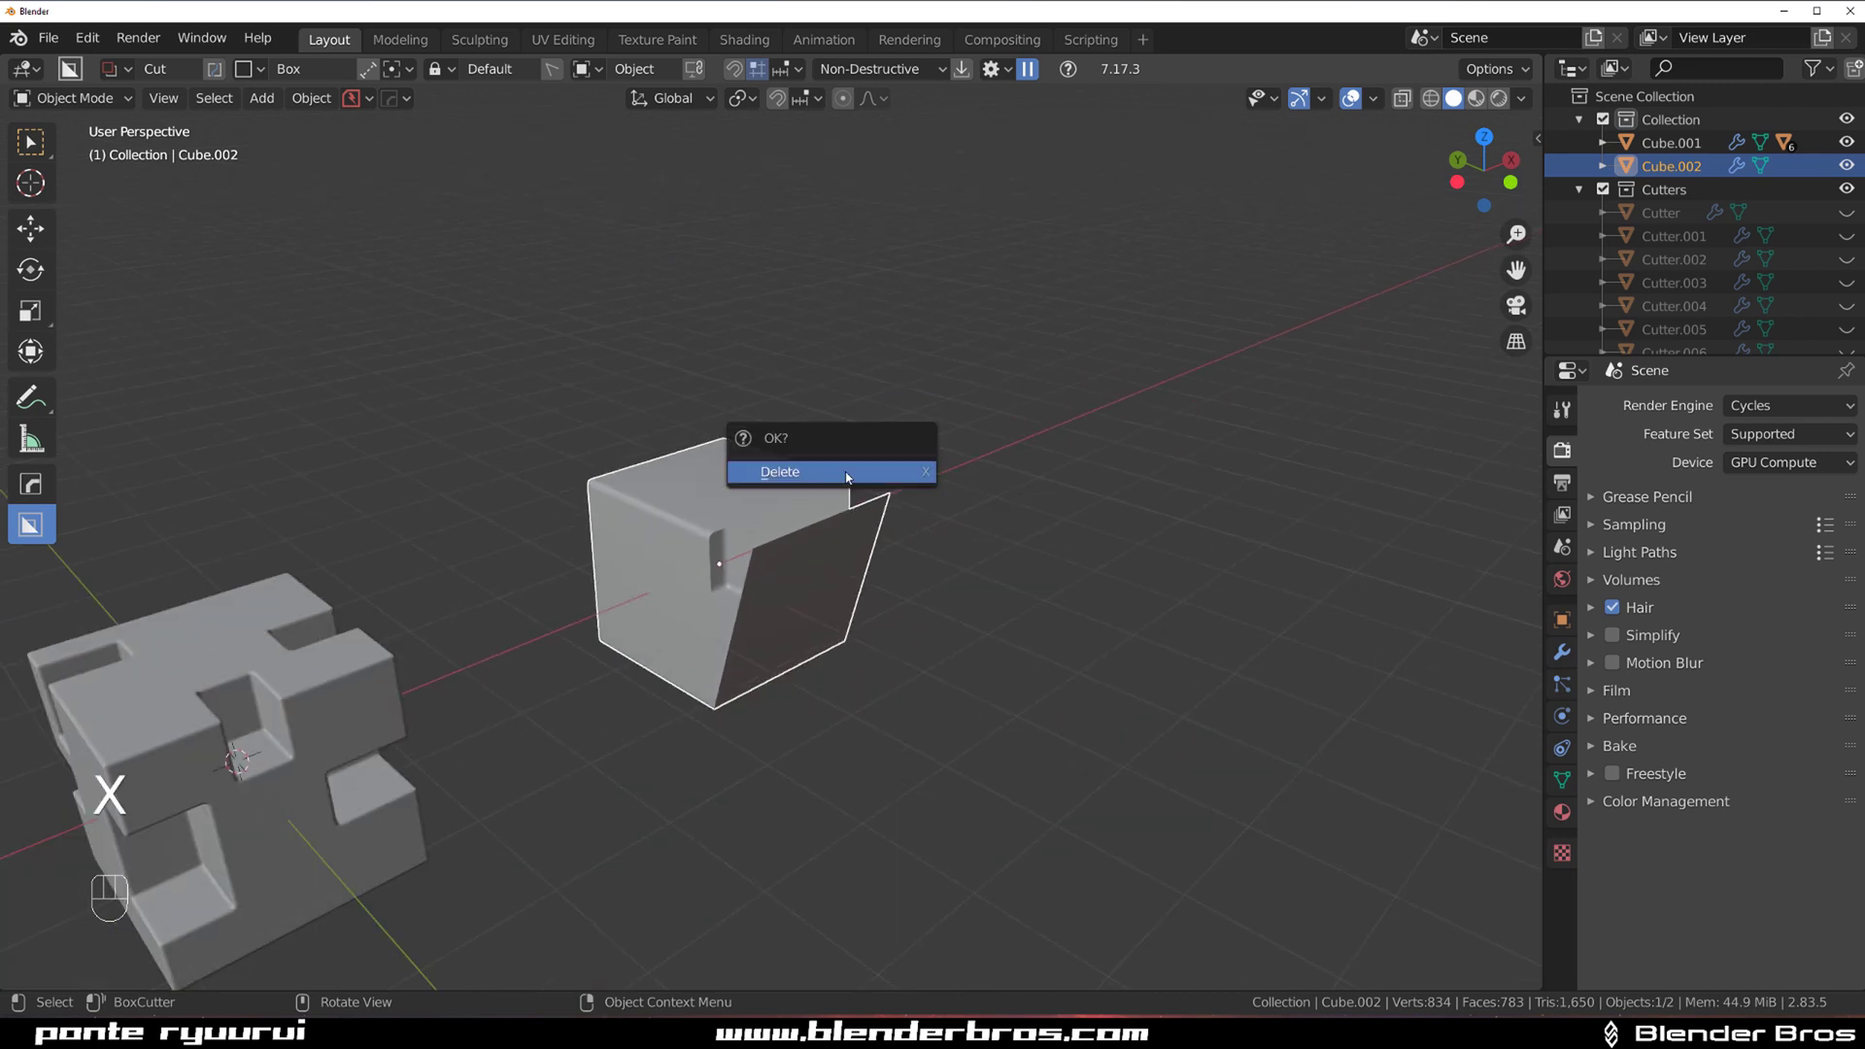
click(845, 468)
scroll(691, 566, down, 2)
shift+middle_drag(393, 589, 848, 435)
scroll(846, 435, up, 4)
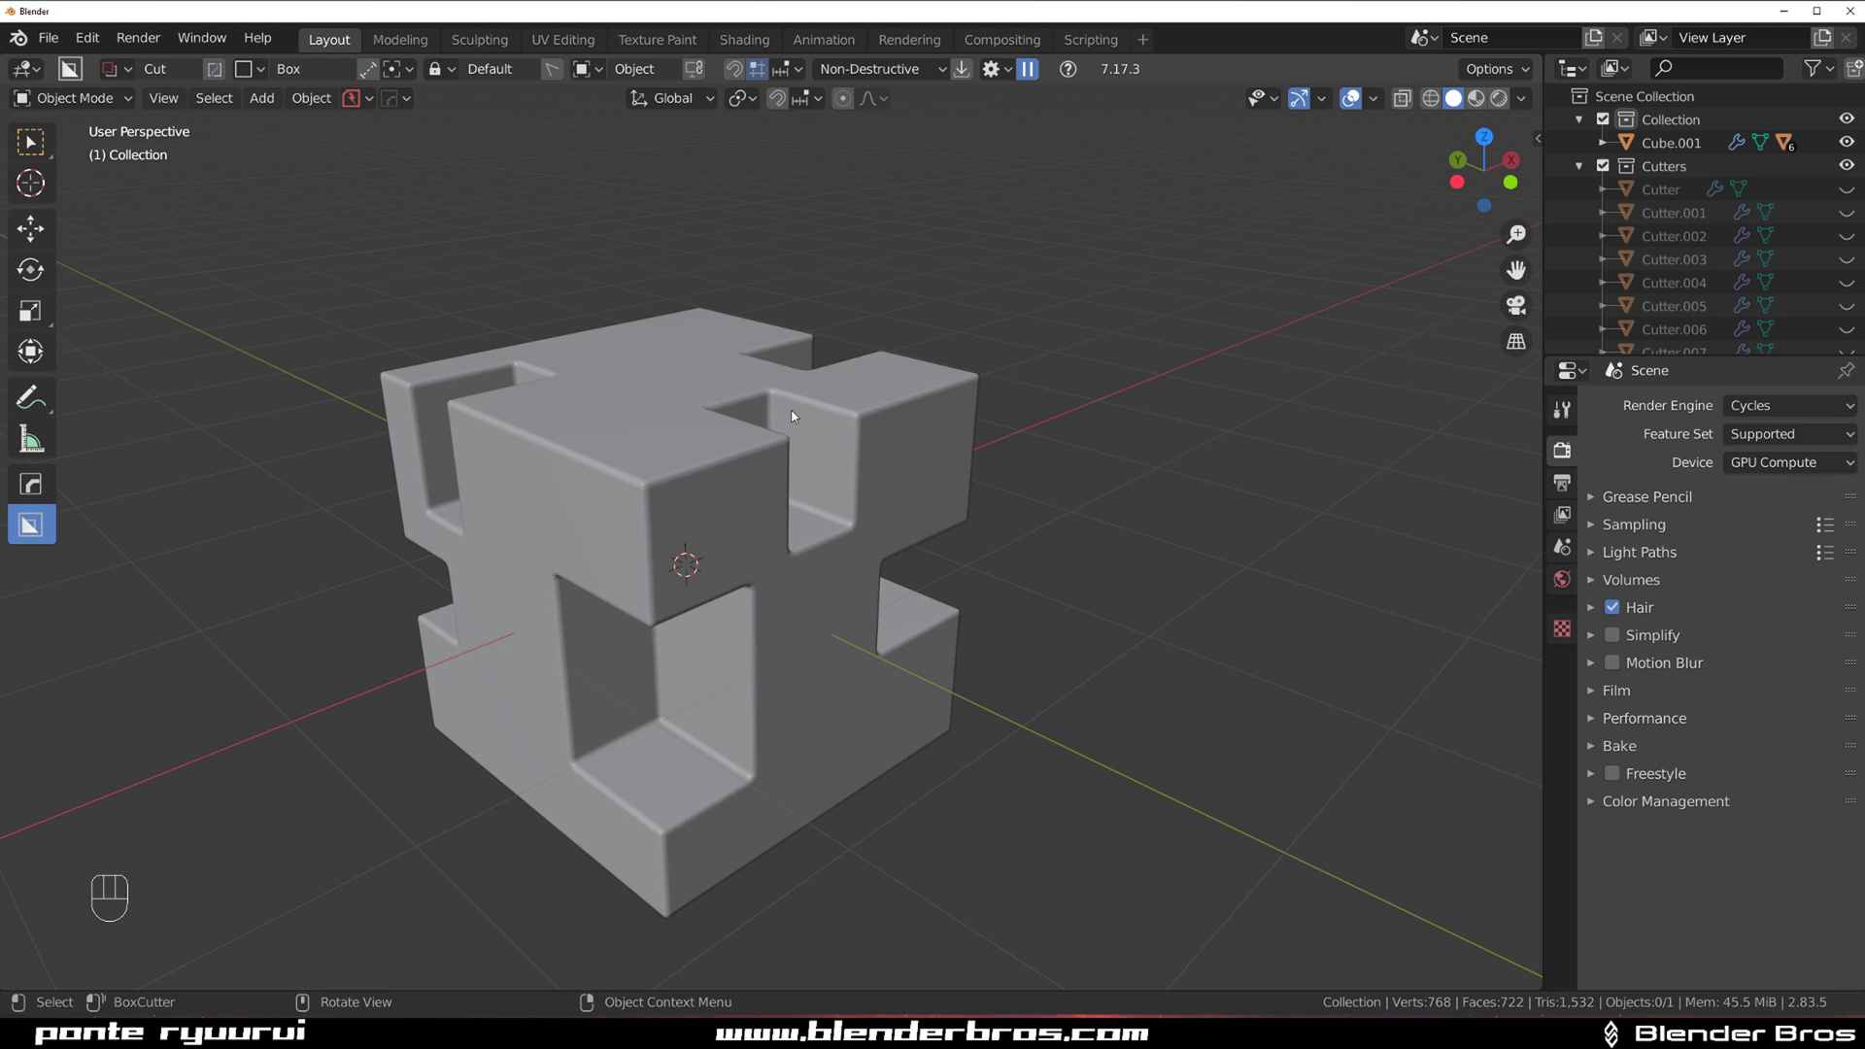
Set the Face Strength Mode of the carved cube's Bevel modifier to Affected
middle_drag(814, 418, 817, 456)
scroll(970, 439, down, 5)
scroll(817, 457, up, 3)
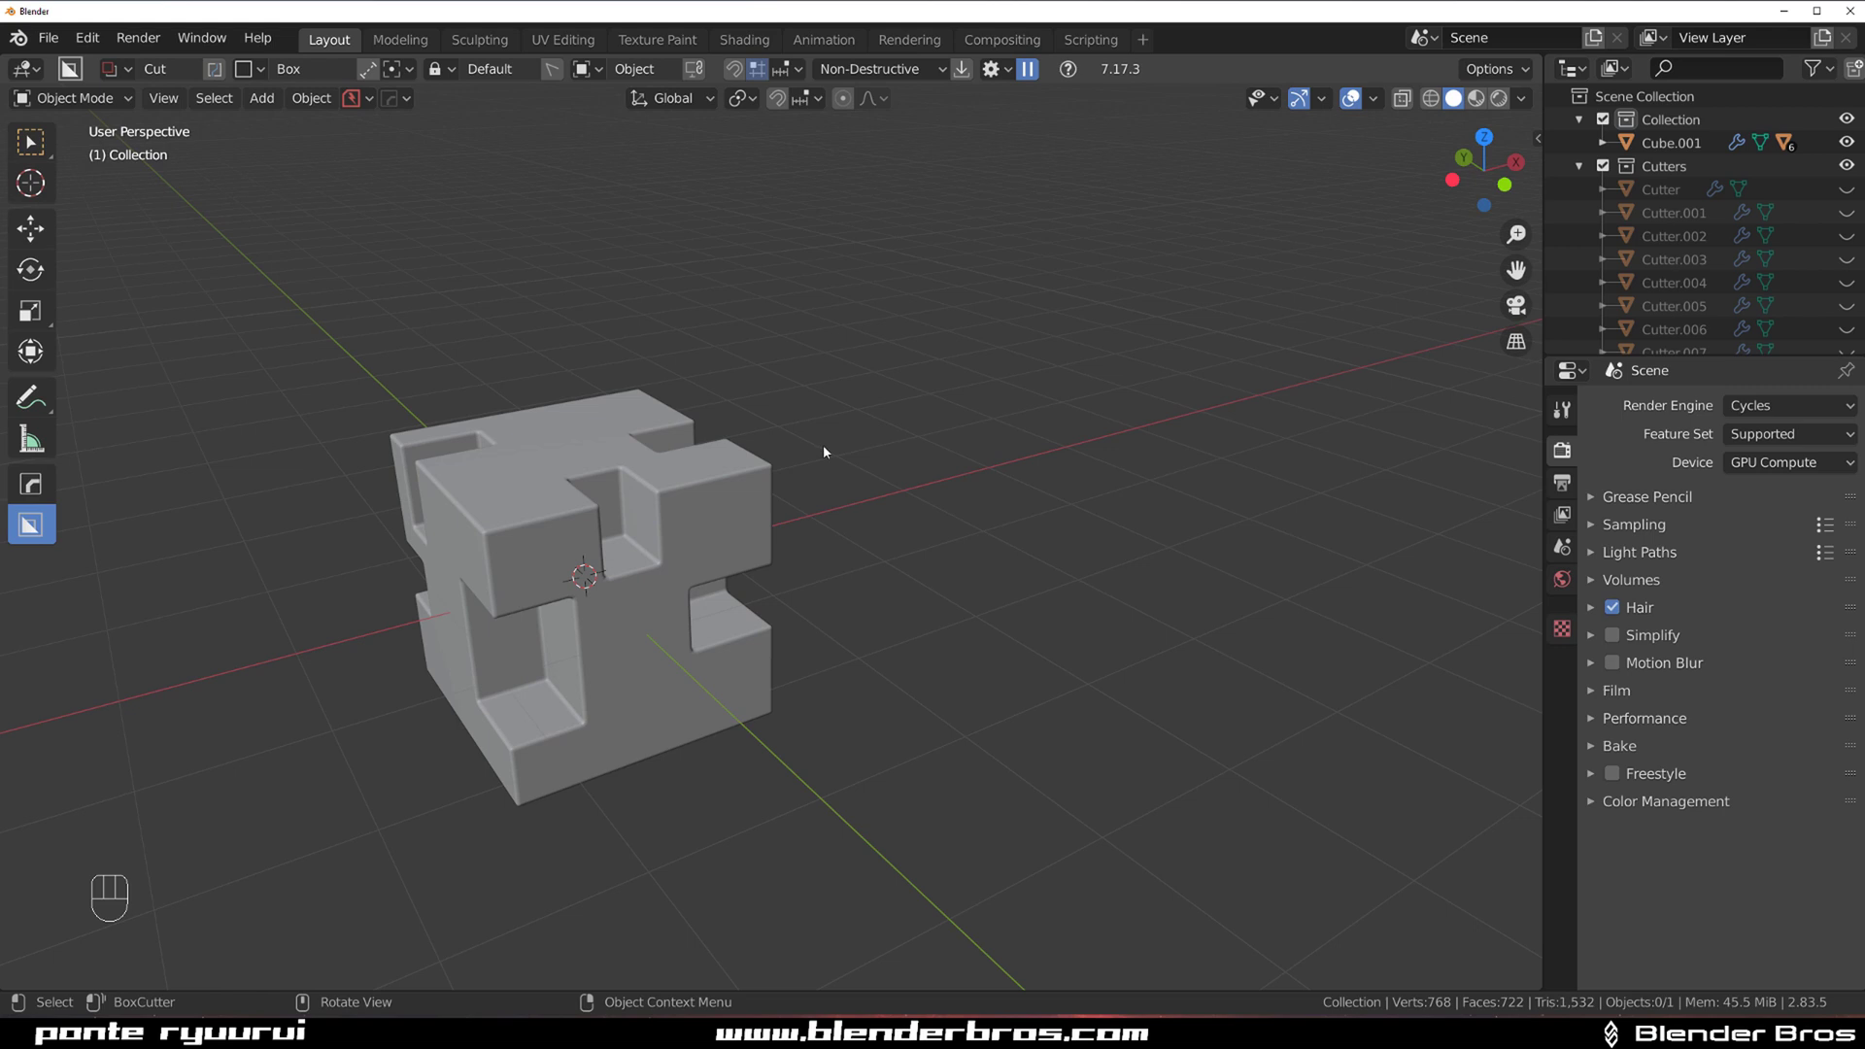
click(707, 469)
scroll(687, 473, up, 2)
shift+middle_drag(536, 473, 708, 472)
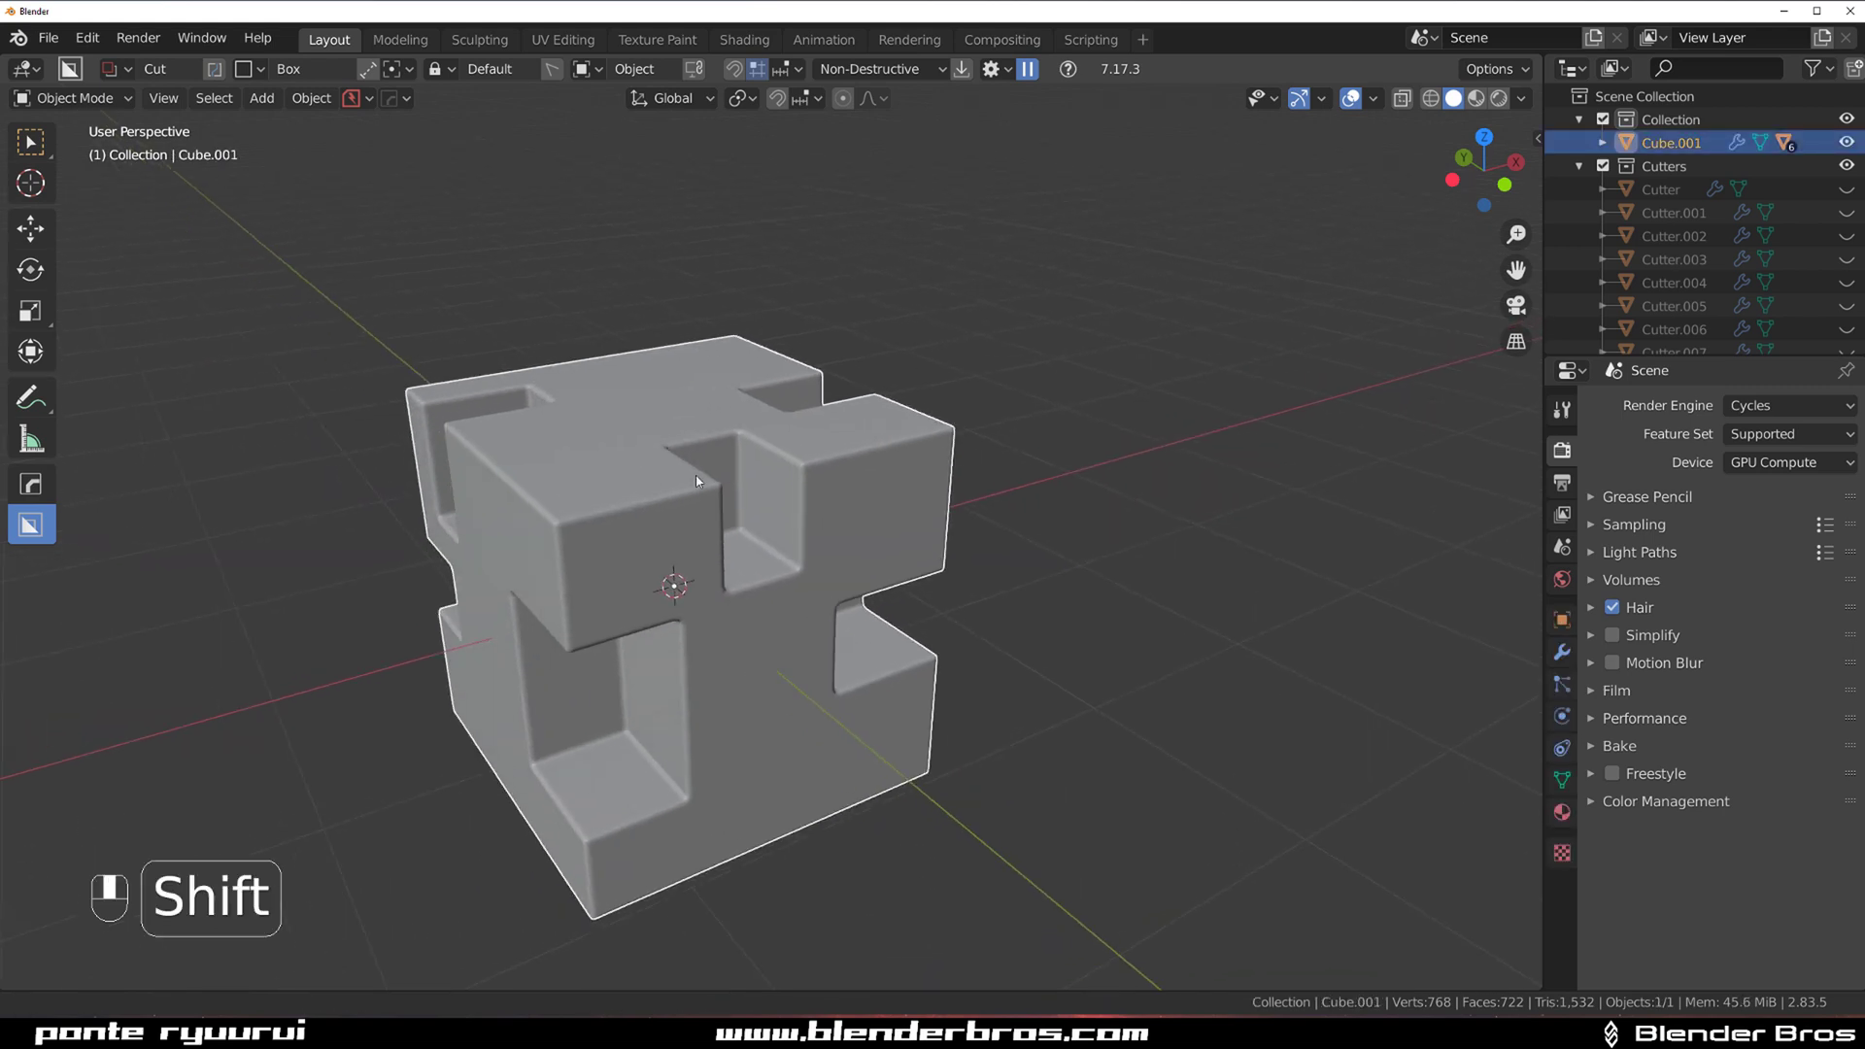
key(ctrl+grave)
drag(715, 466, 1114, 262)
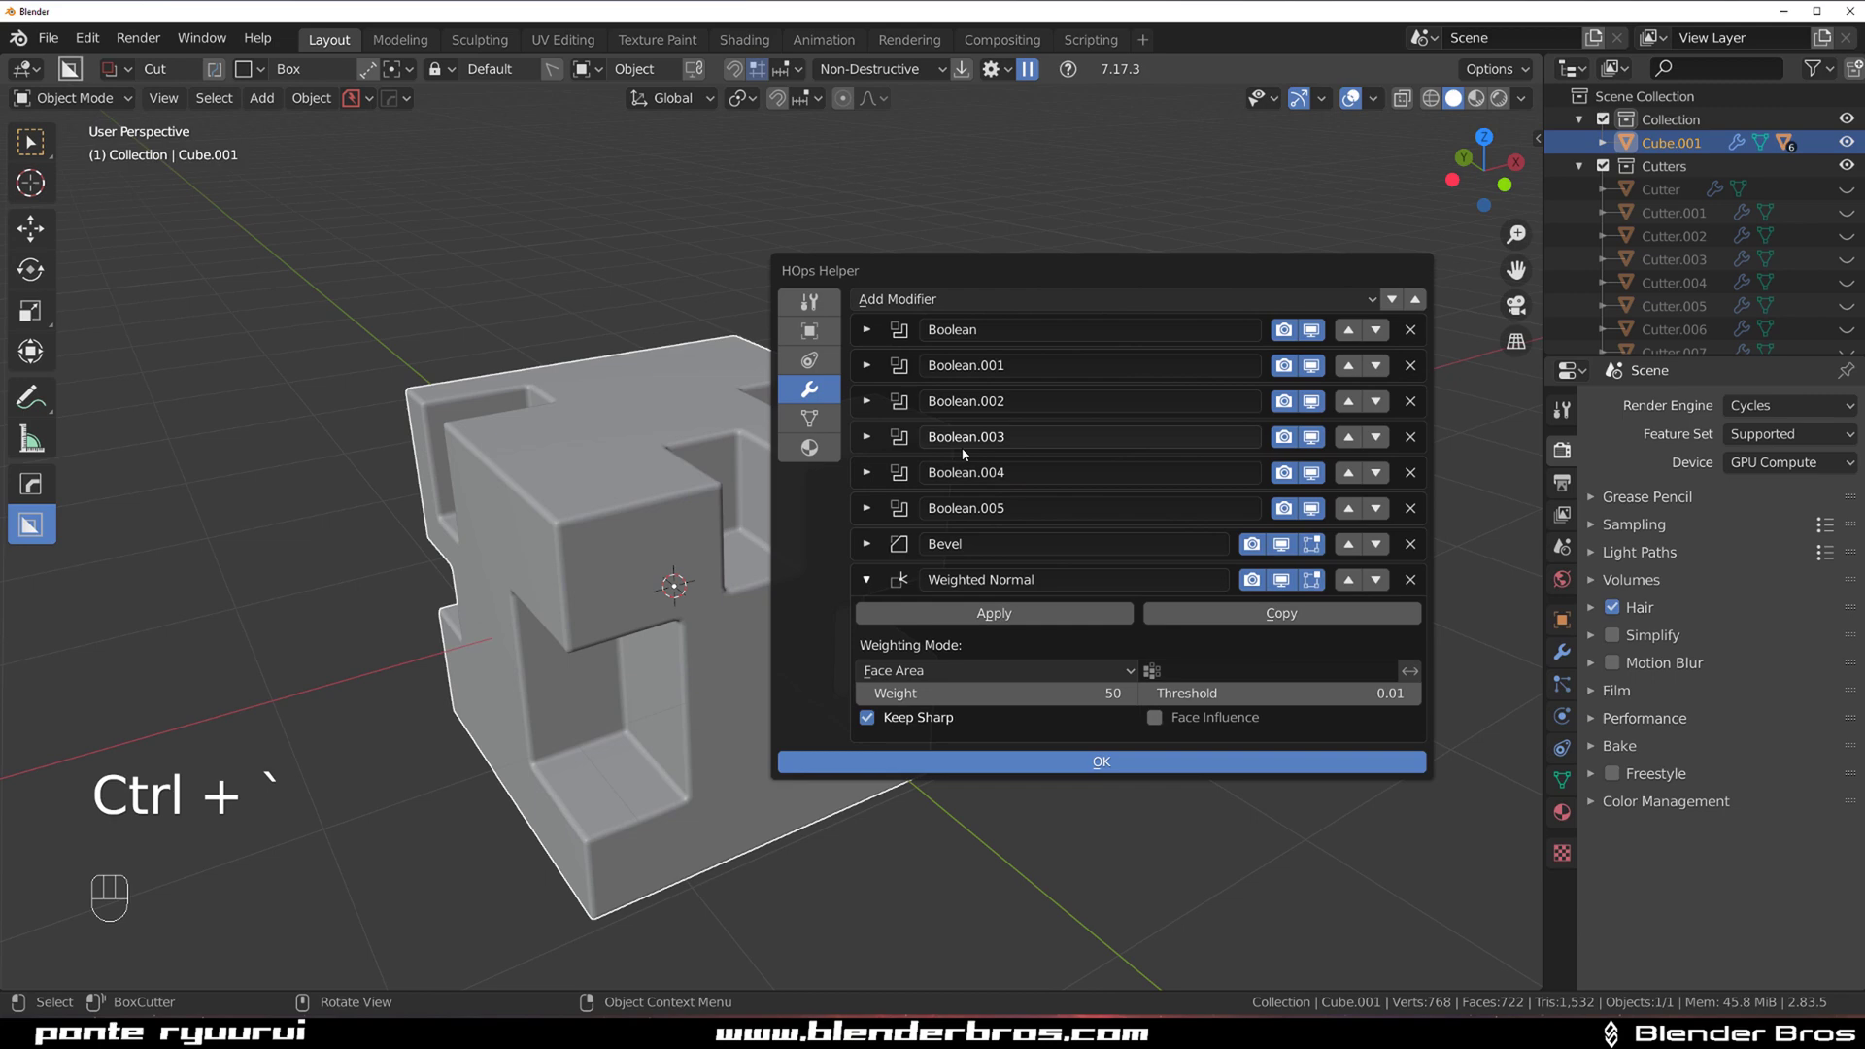
click(867, 545)
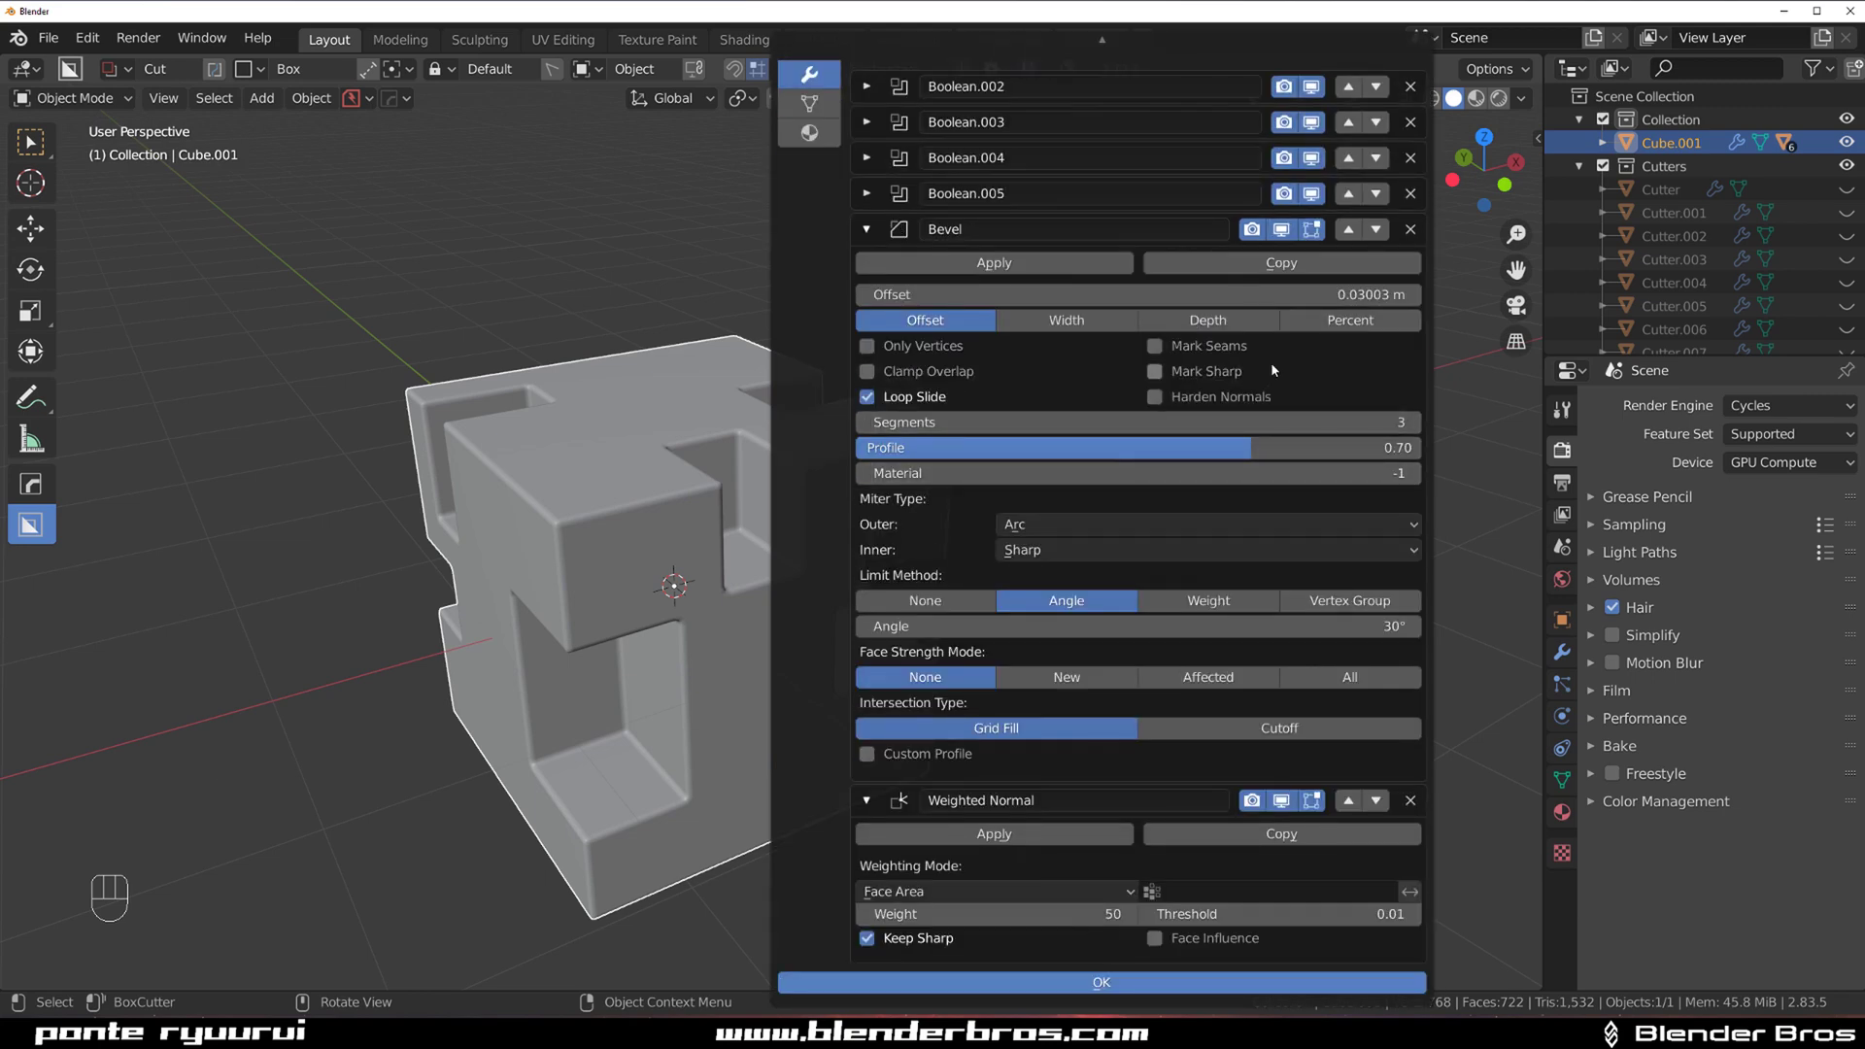
click(1234, 679)
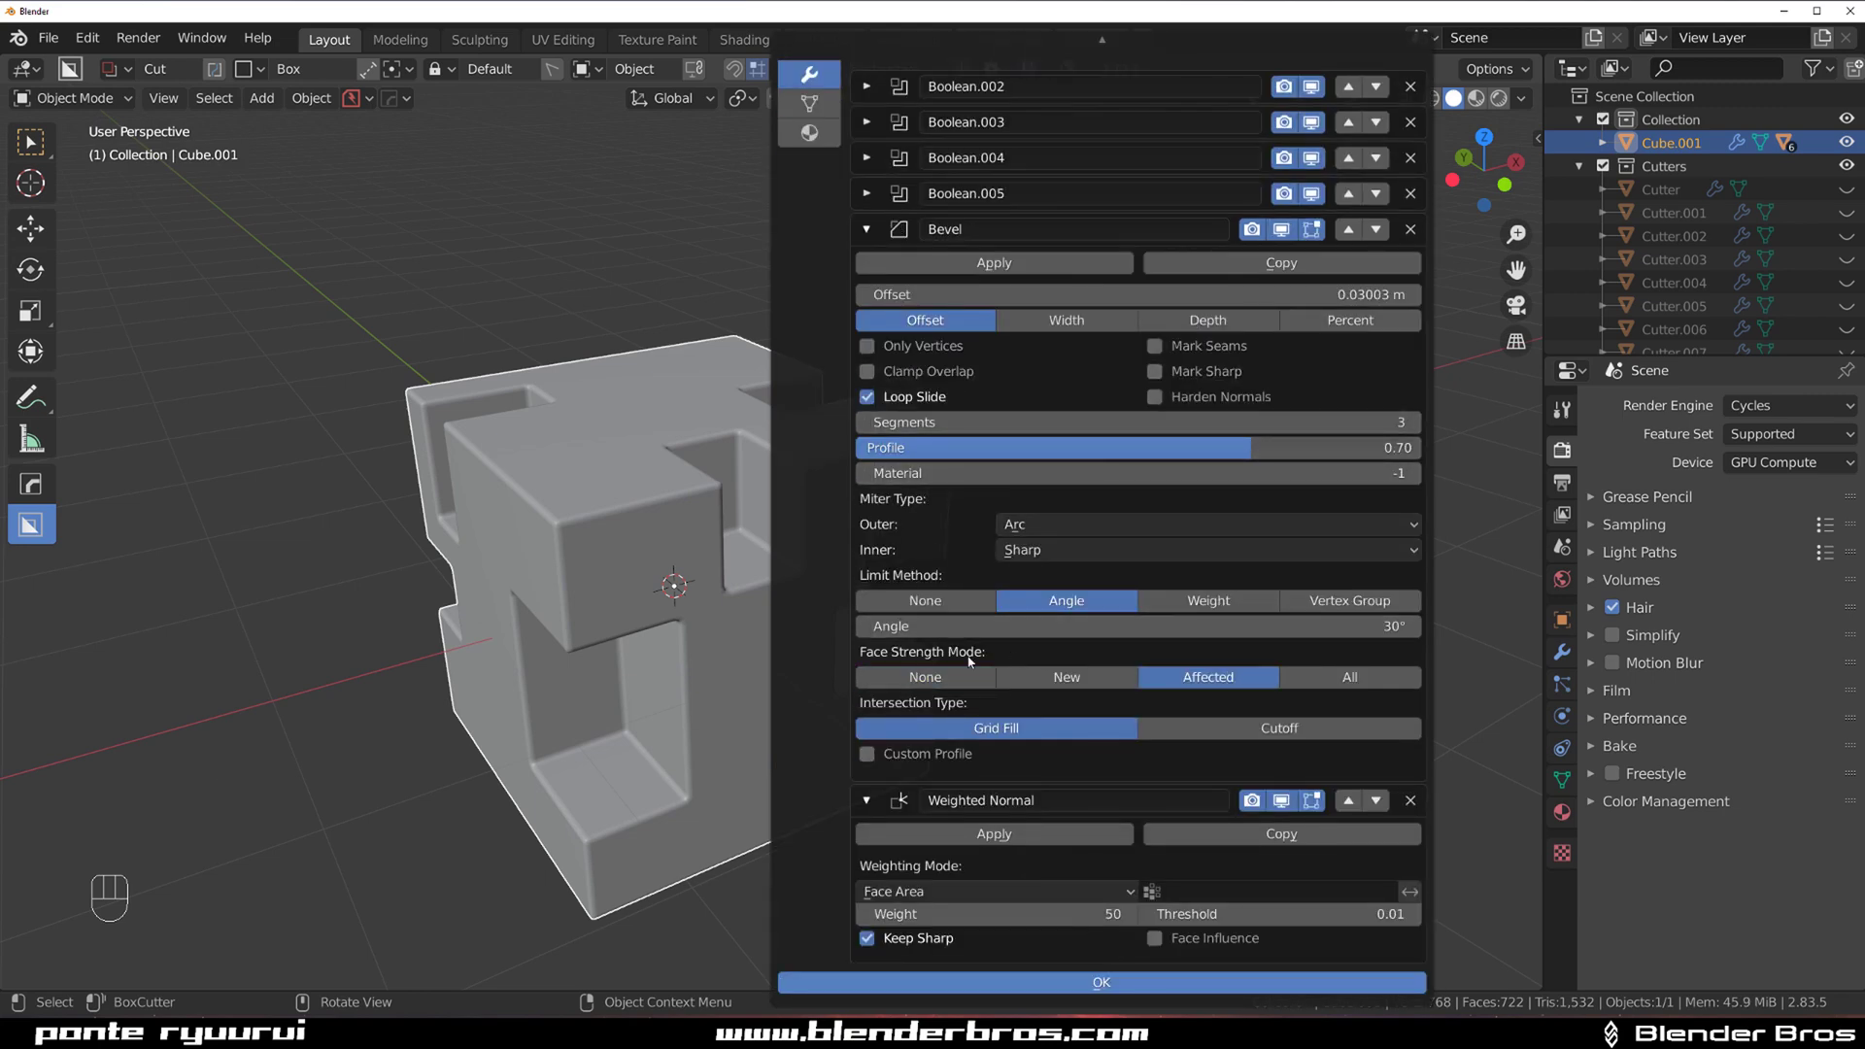
click(866, 229)
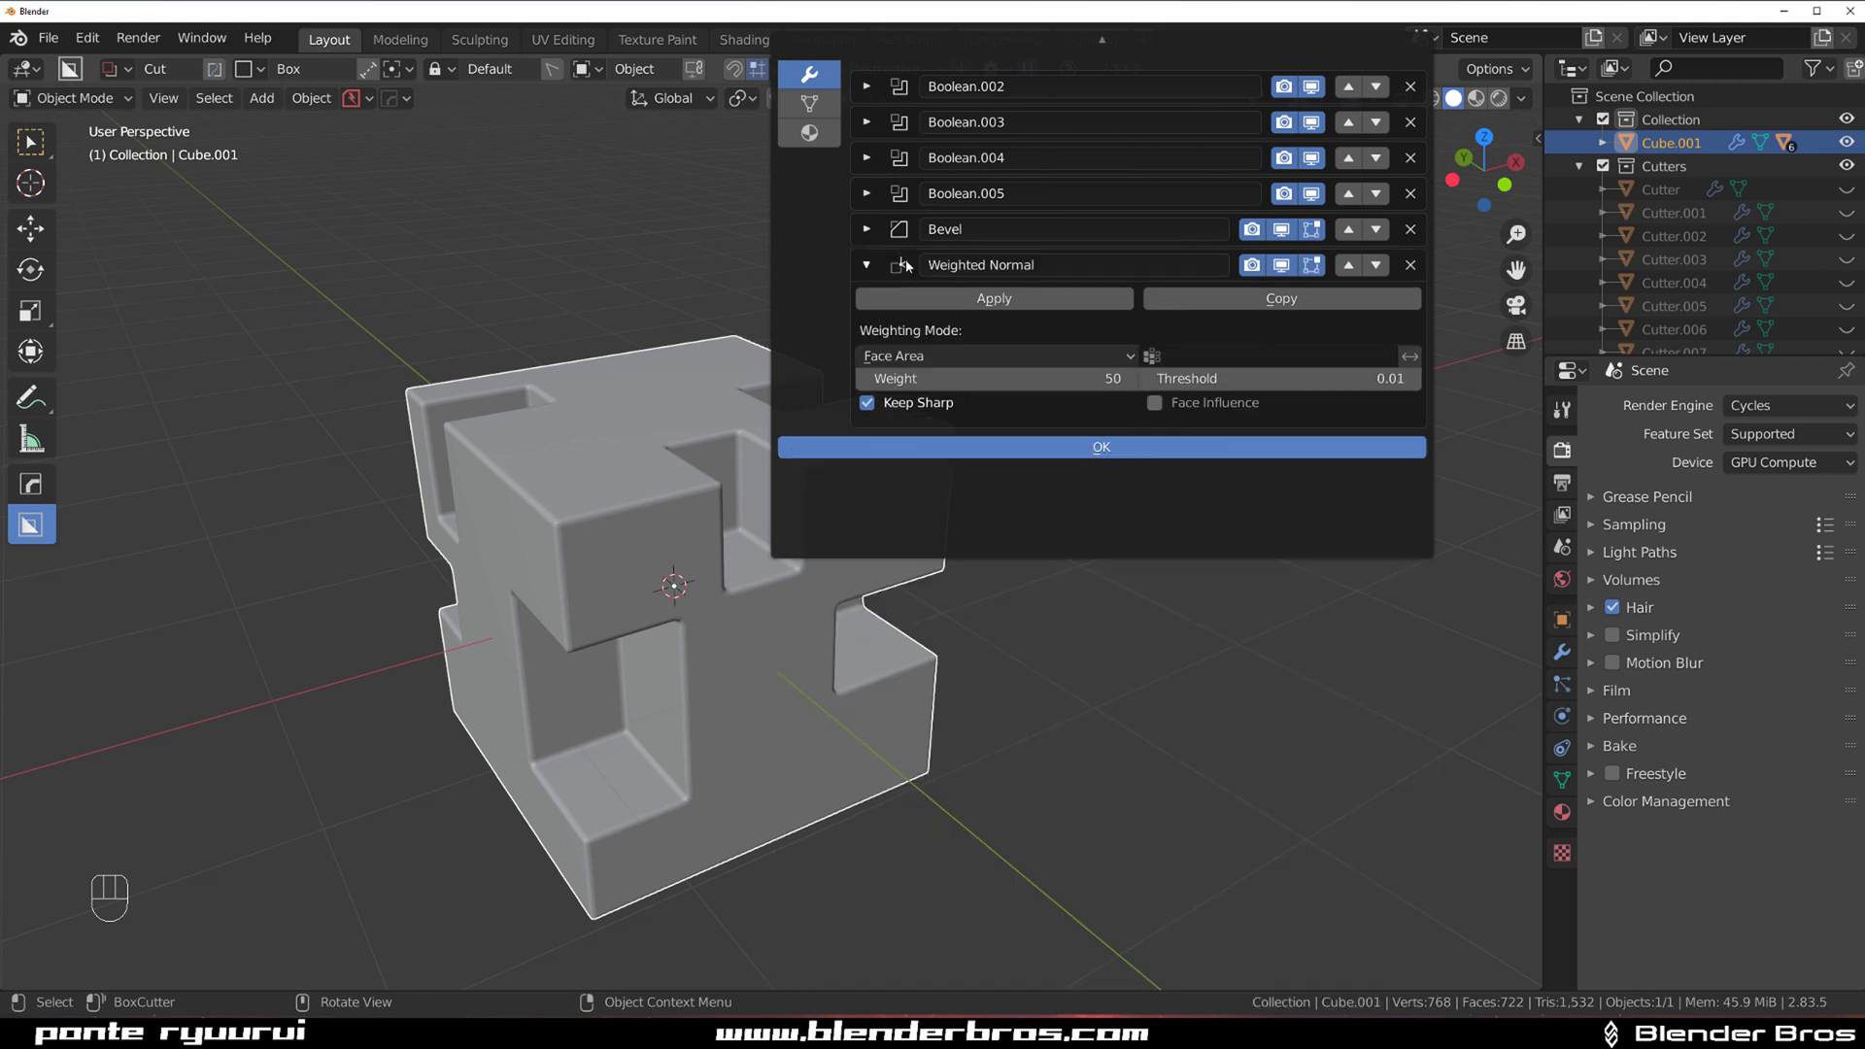
Set the carved cube's Weighted Normal modifier weight to 100
click(989, 379)
text(100)
key(Return)
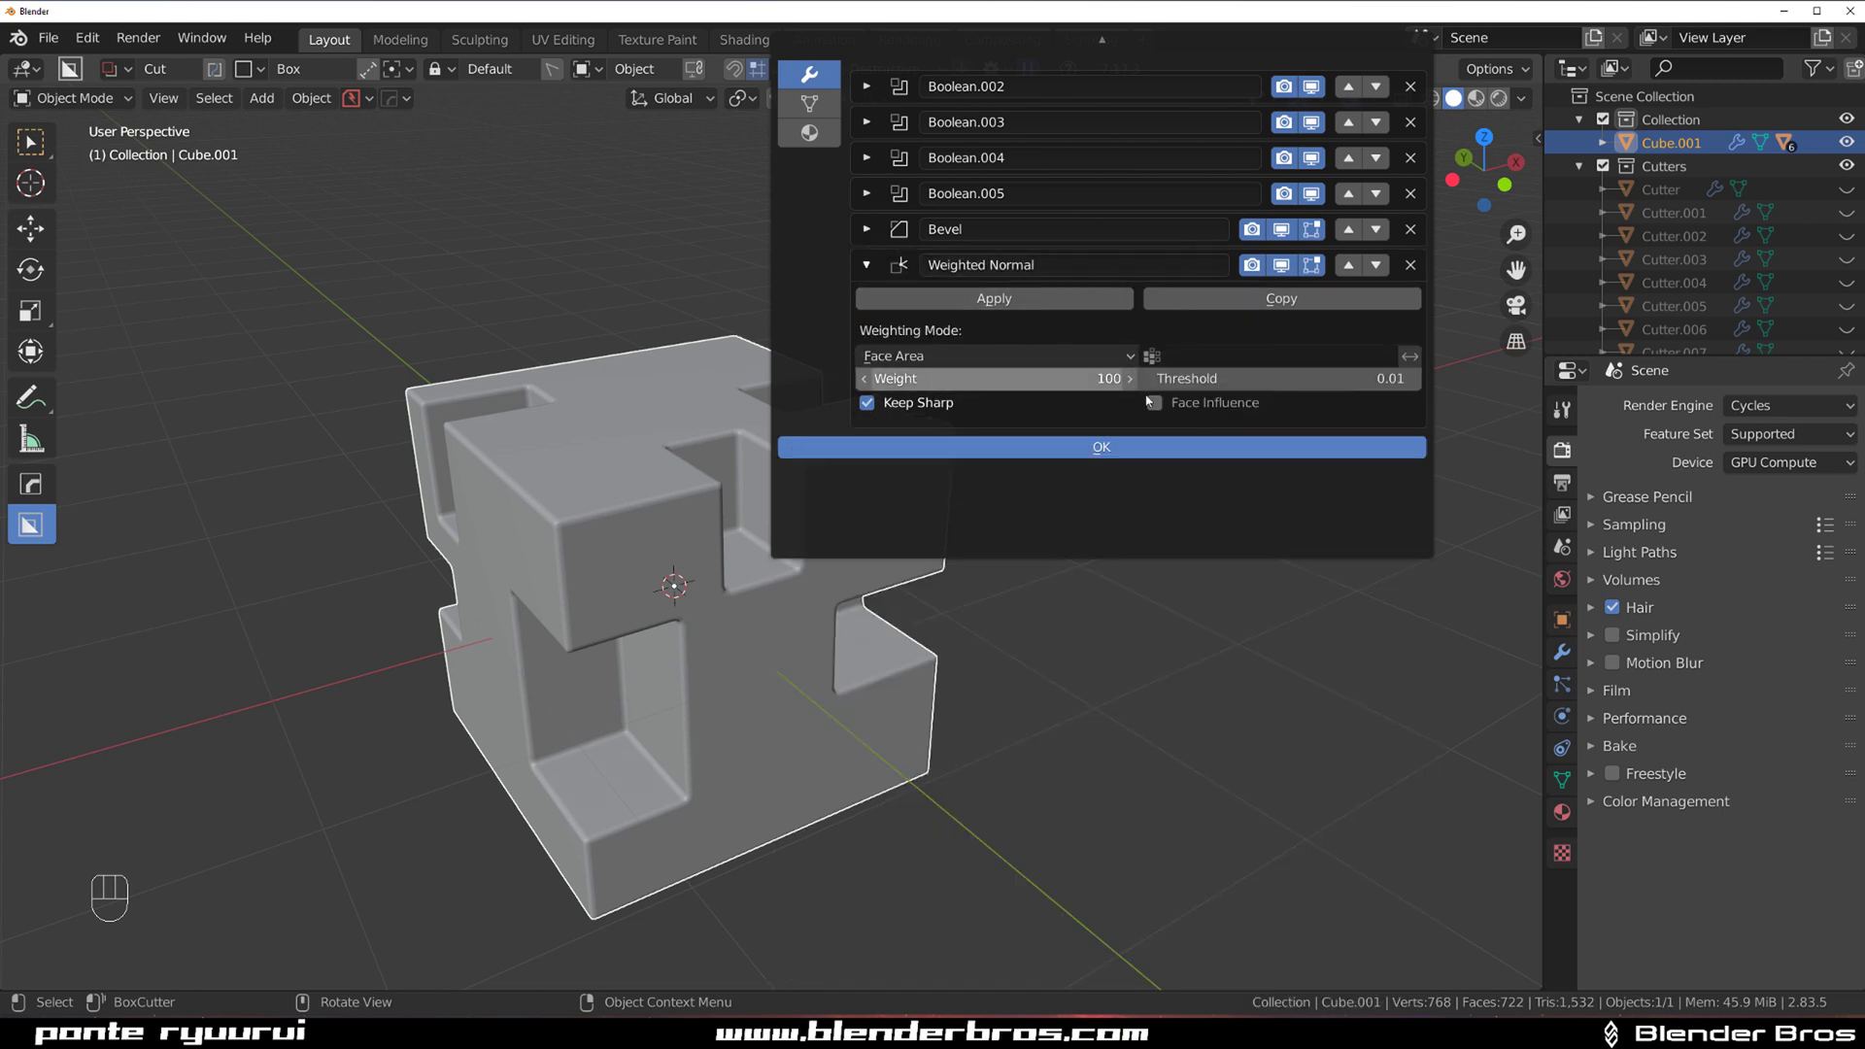
click(1000, 453)
Add a new mesh cube and move it along the green Y axis, clear of the carved cube
scroll(961, 442, down, 6)
scroll(966, 441, up, 2)
middle_drag(966, 441, 587, 496)
key(shift+a)
mouse_move(495, 483)
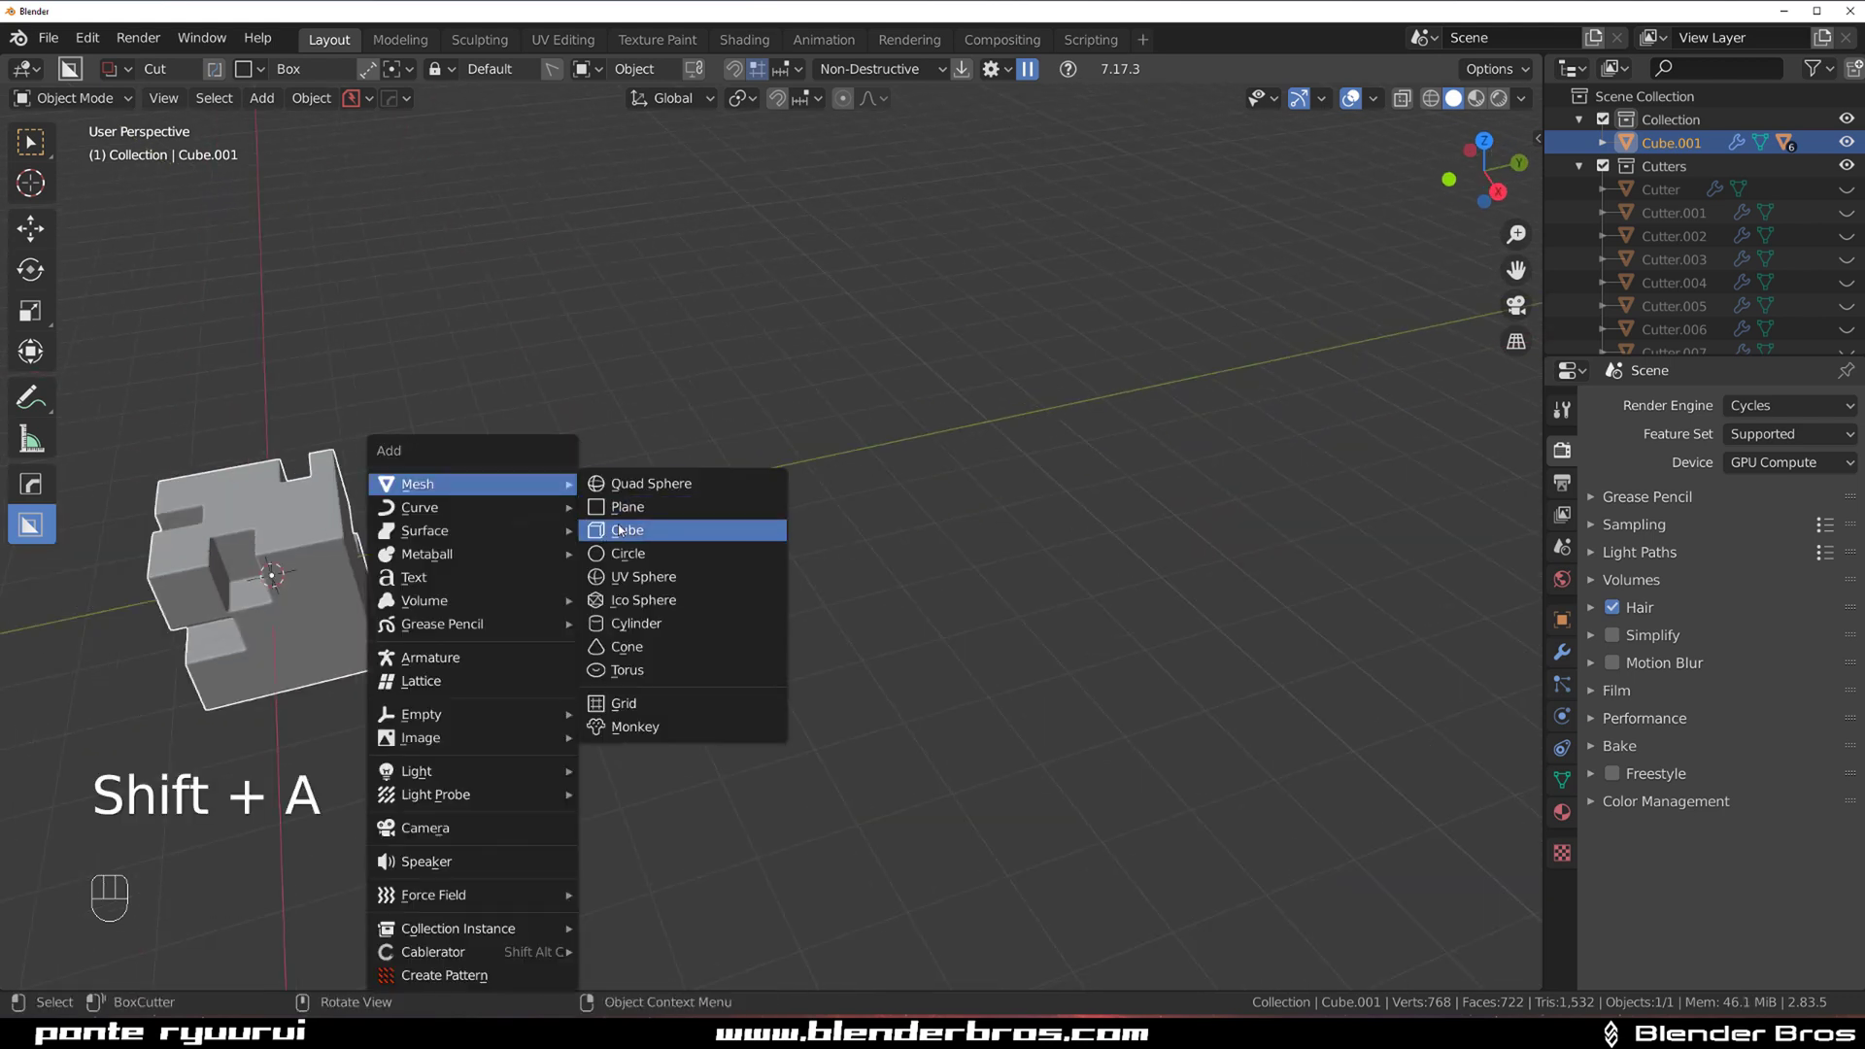
click(592, 531)
key(h)
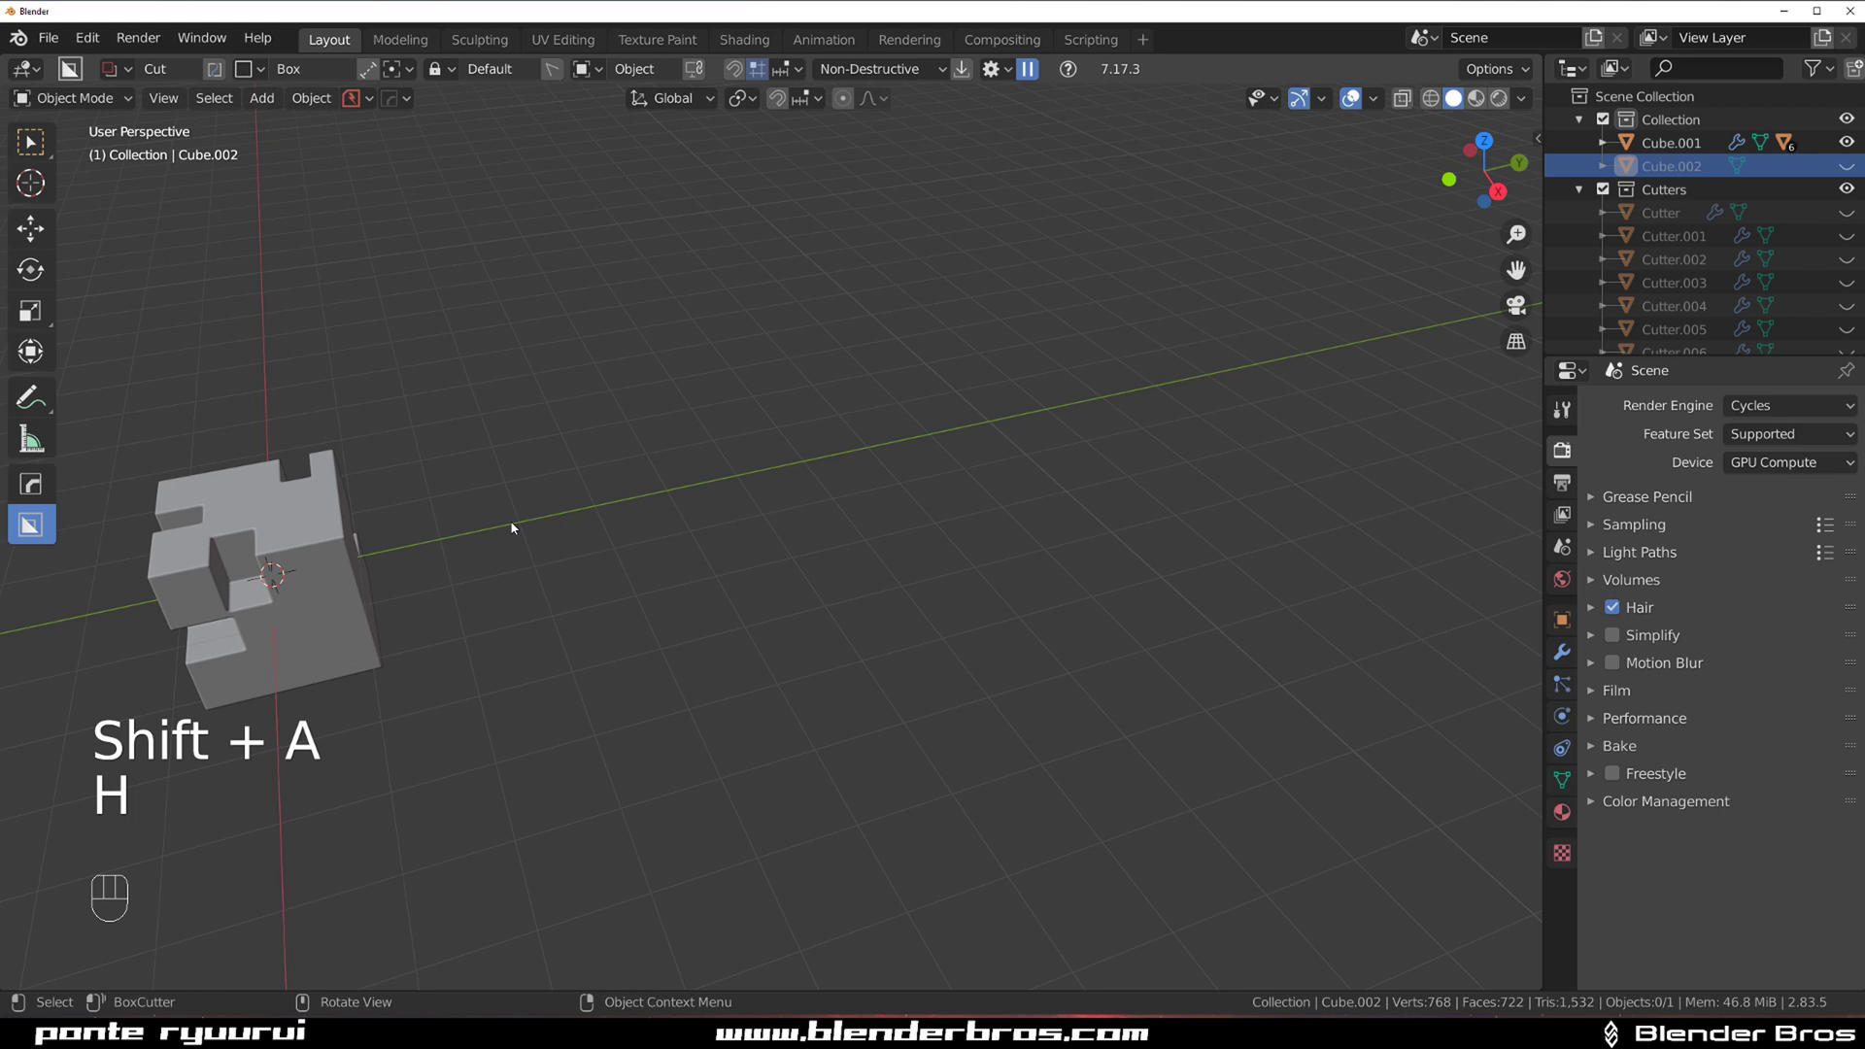
key(ctrl+z)
key(g)
key(x)
key(x)
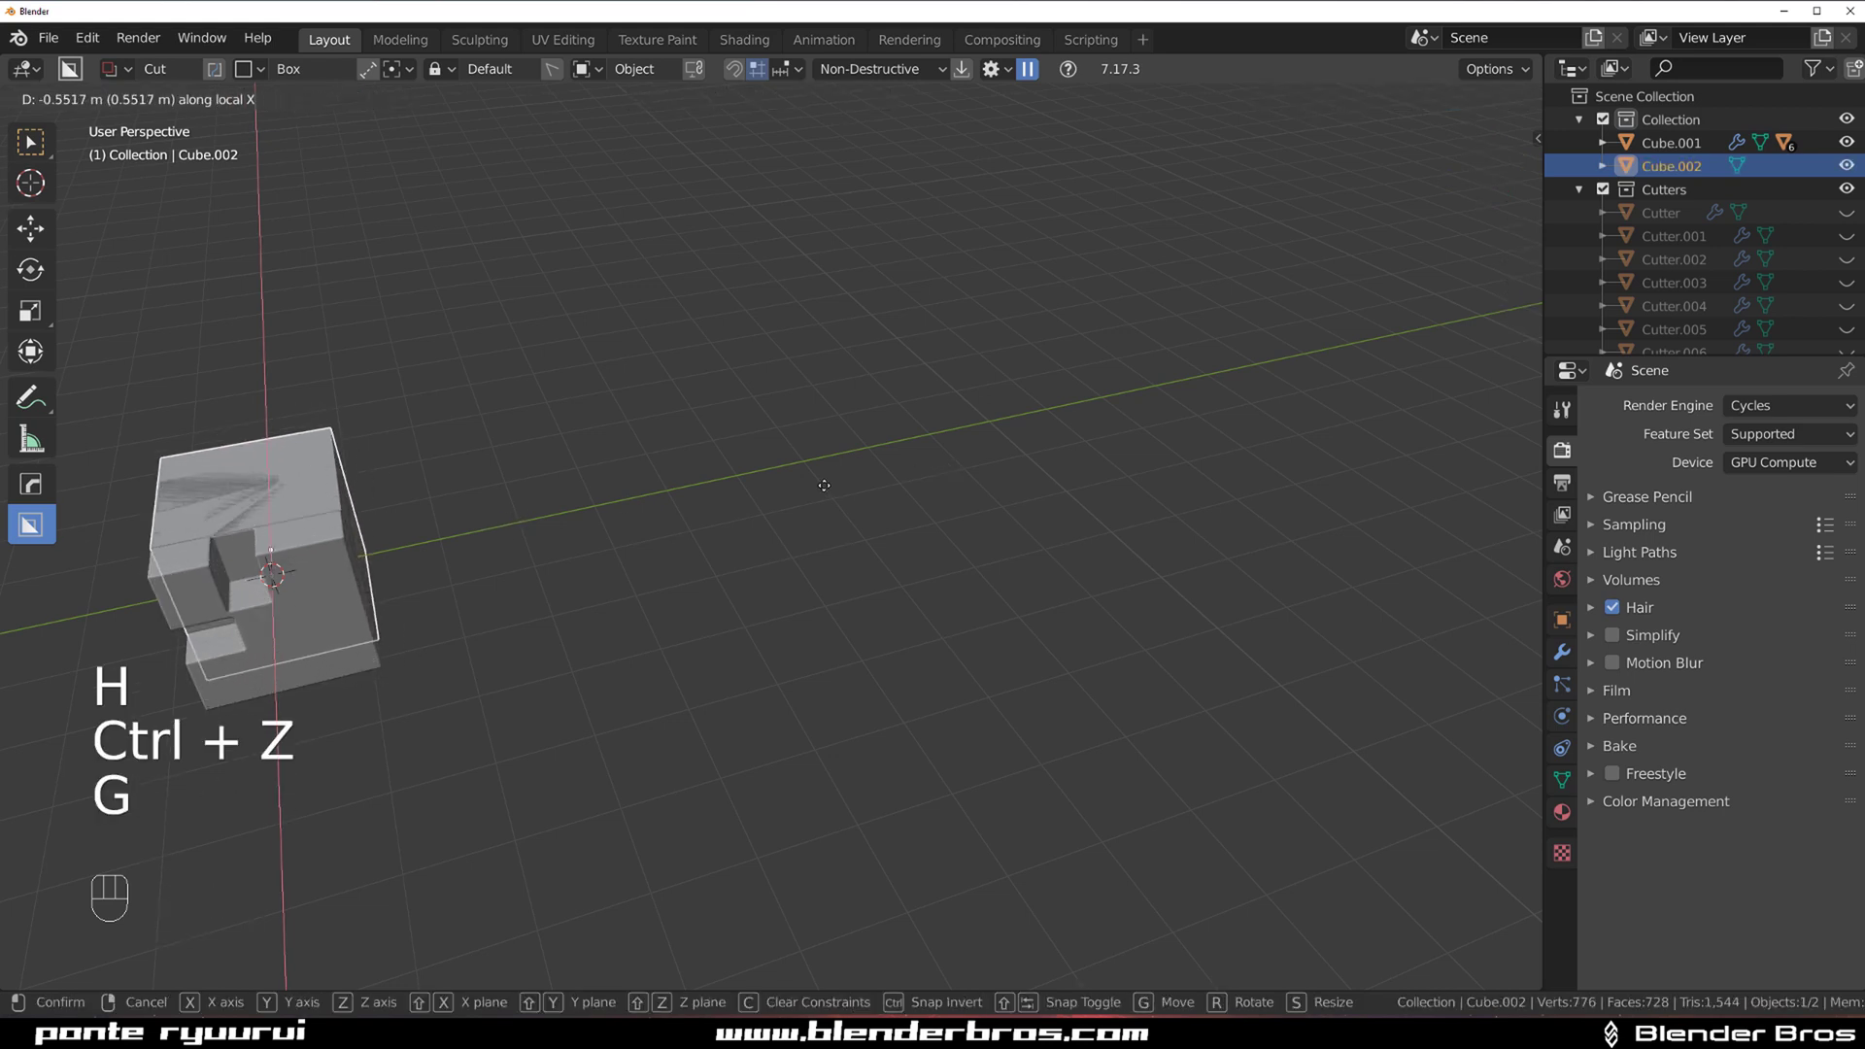
click(772, 464)
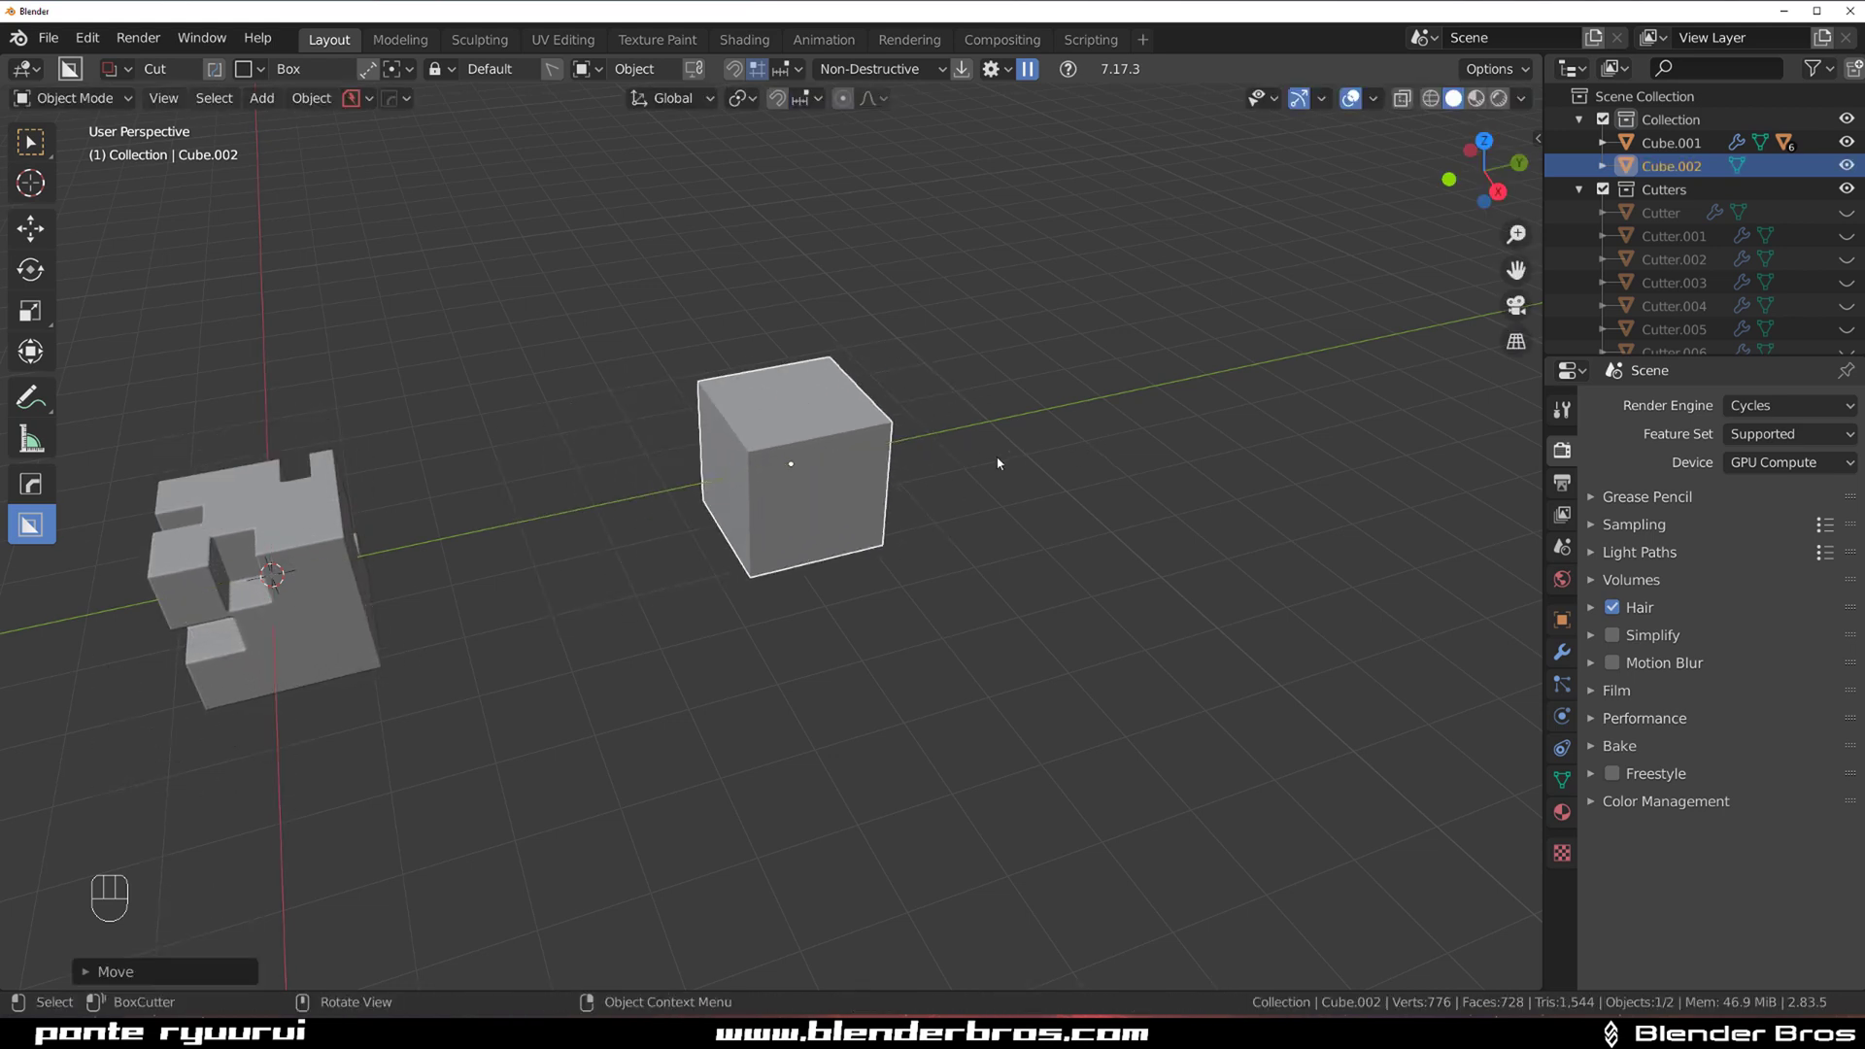
Set the Hard Ops non-destructive workflow to HN in the HOps Helper's workflow options
scroll(923, 486, up, 4)
middle_drag(916, 458, 962, 449)
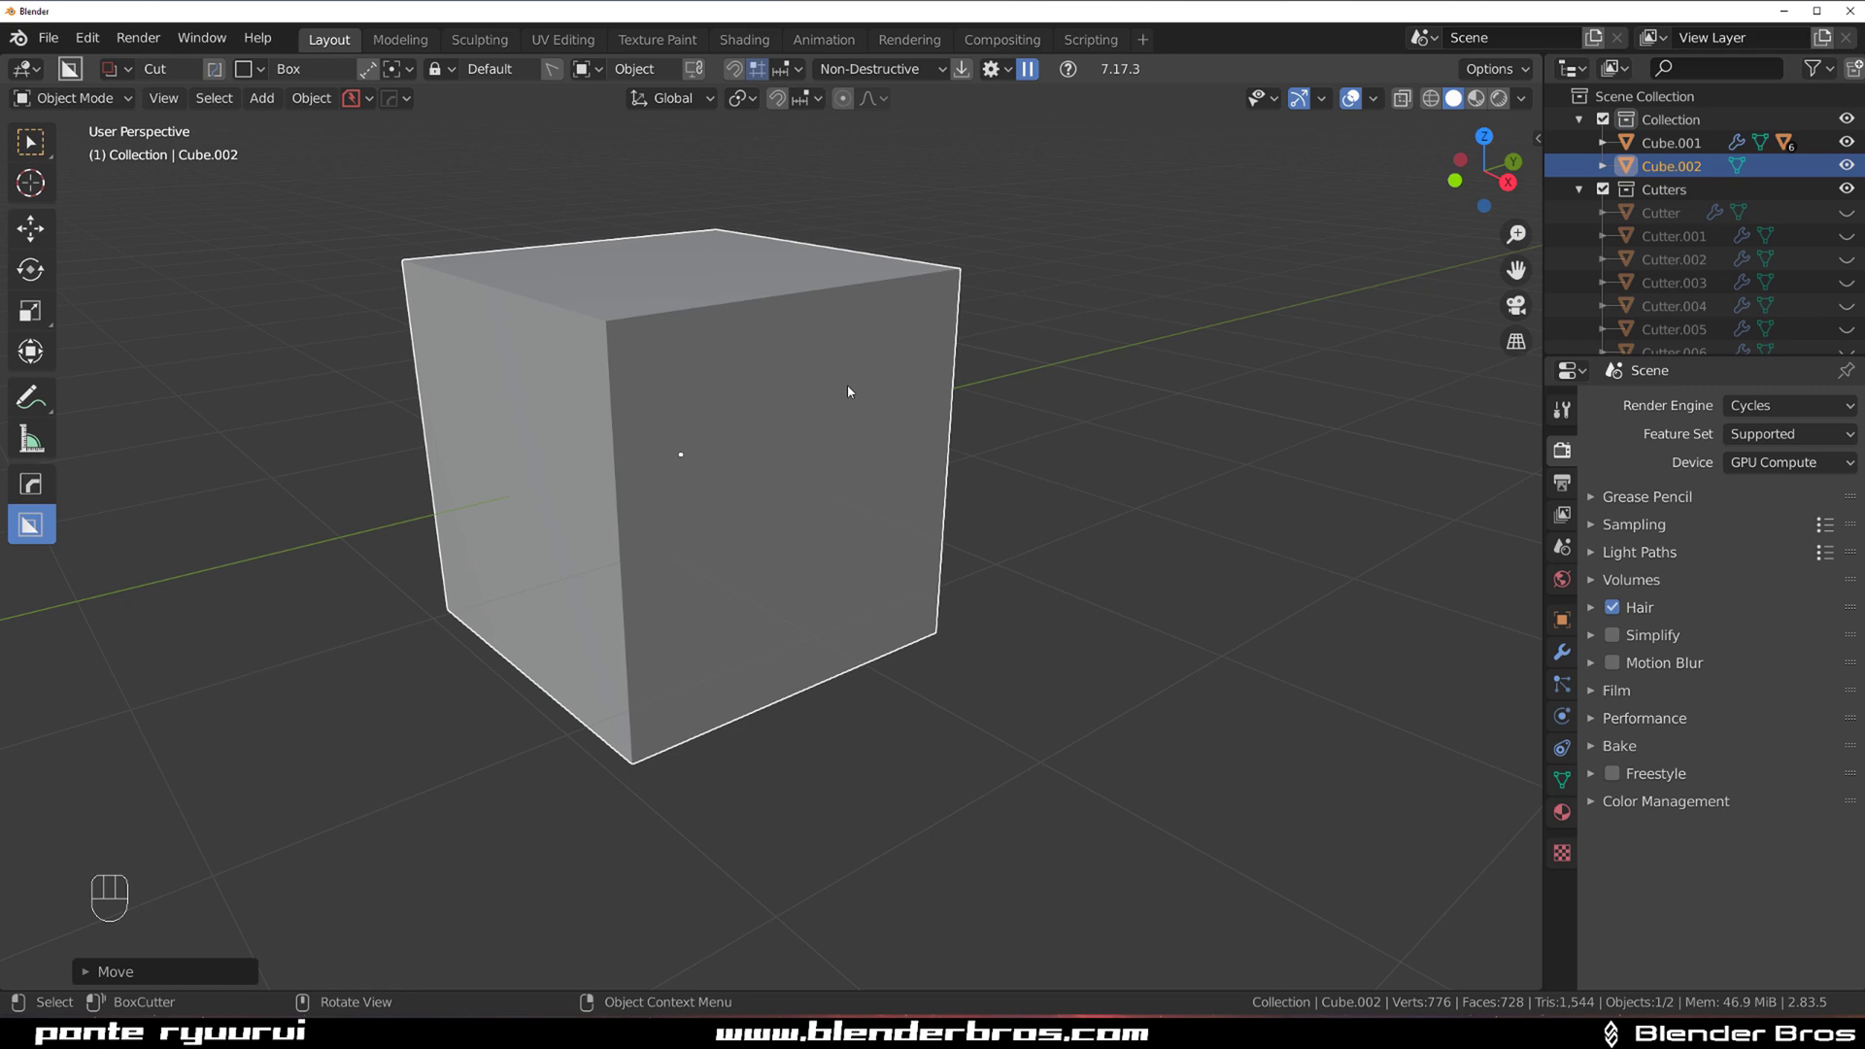
key(ctrl+grave)
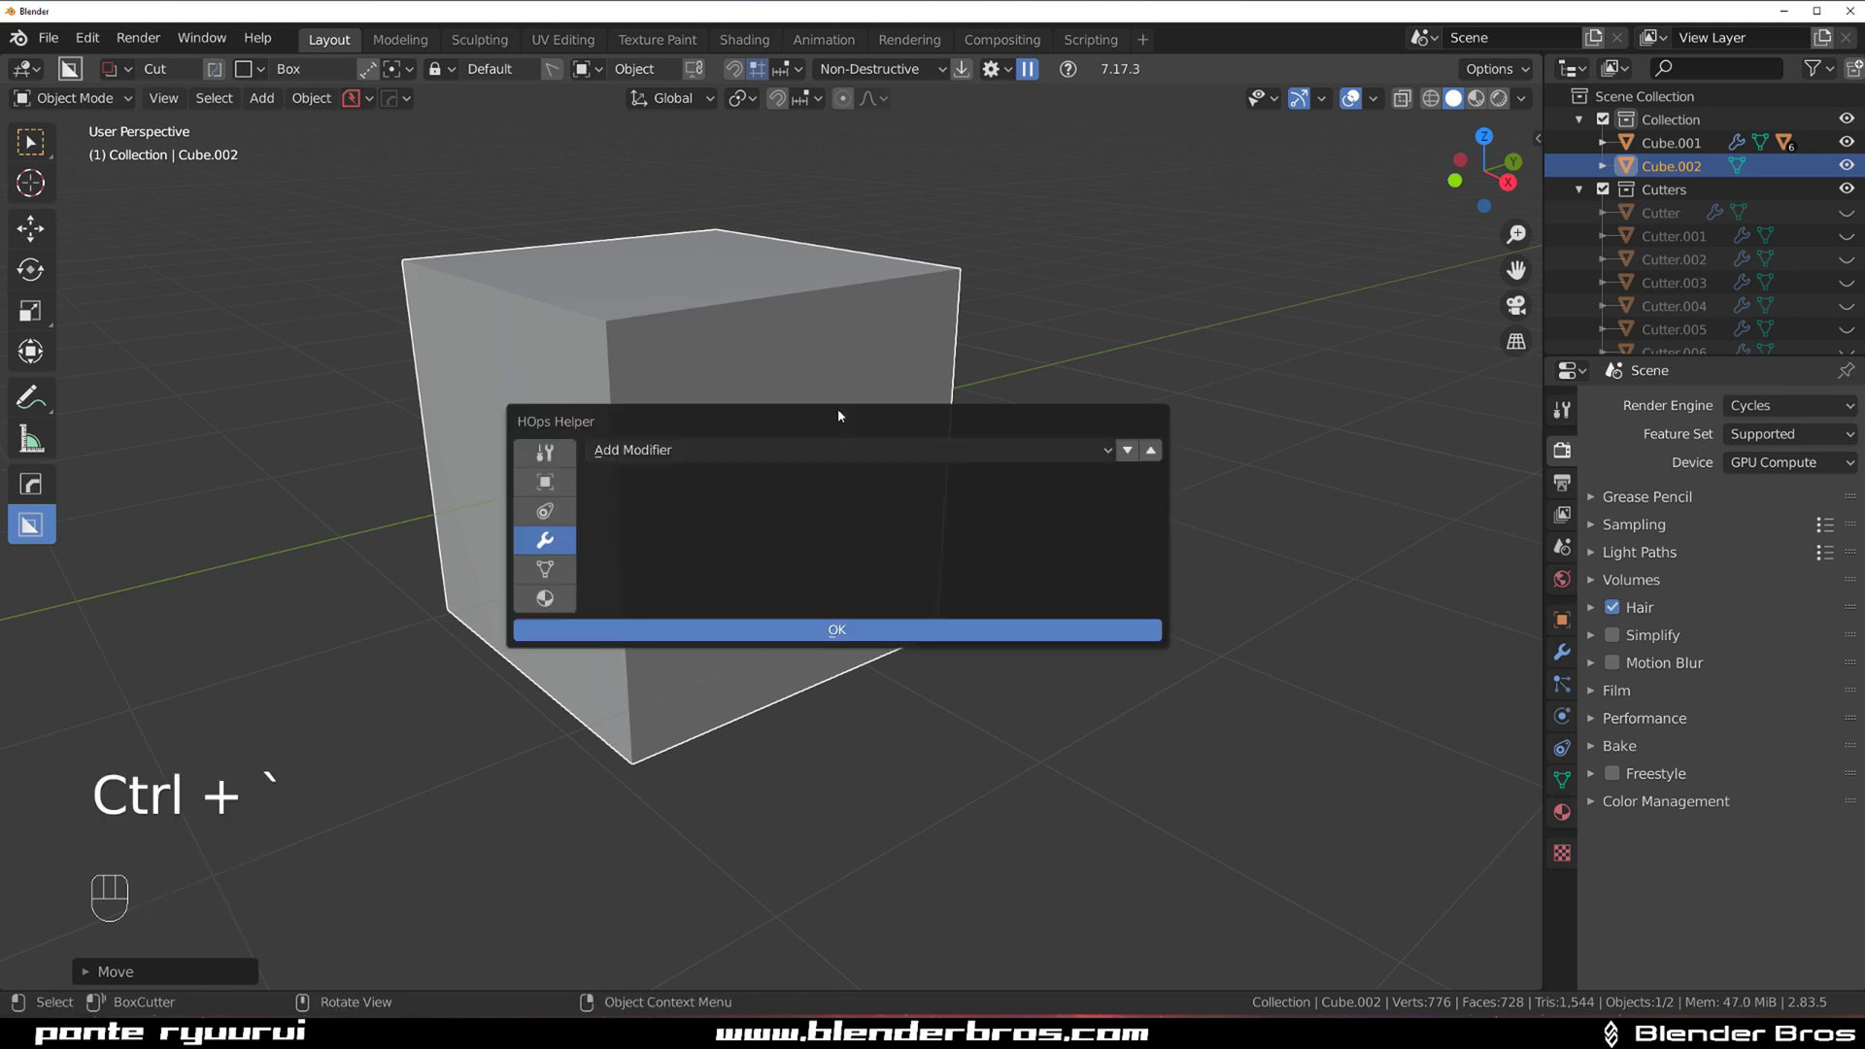
drag(760, 412, 1055, 356)
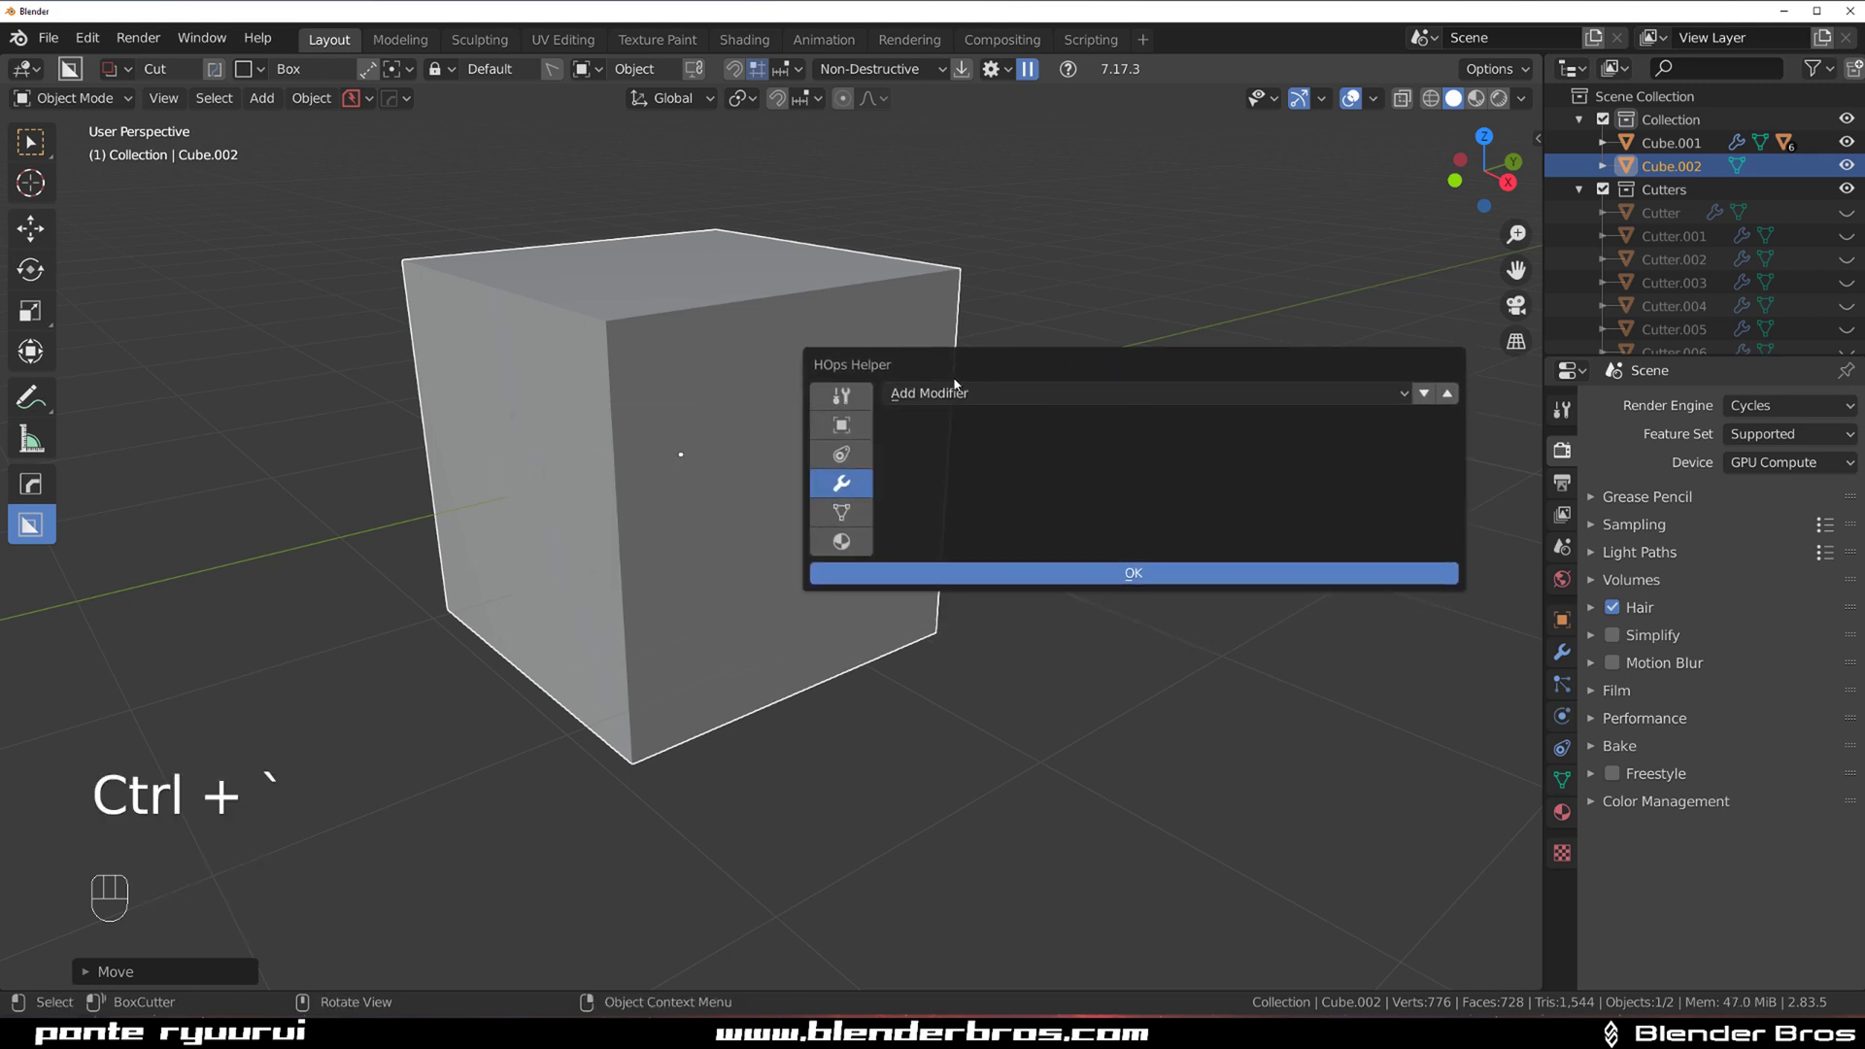
click(852, 399)
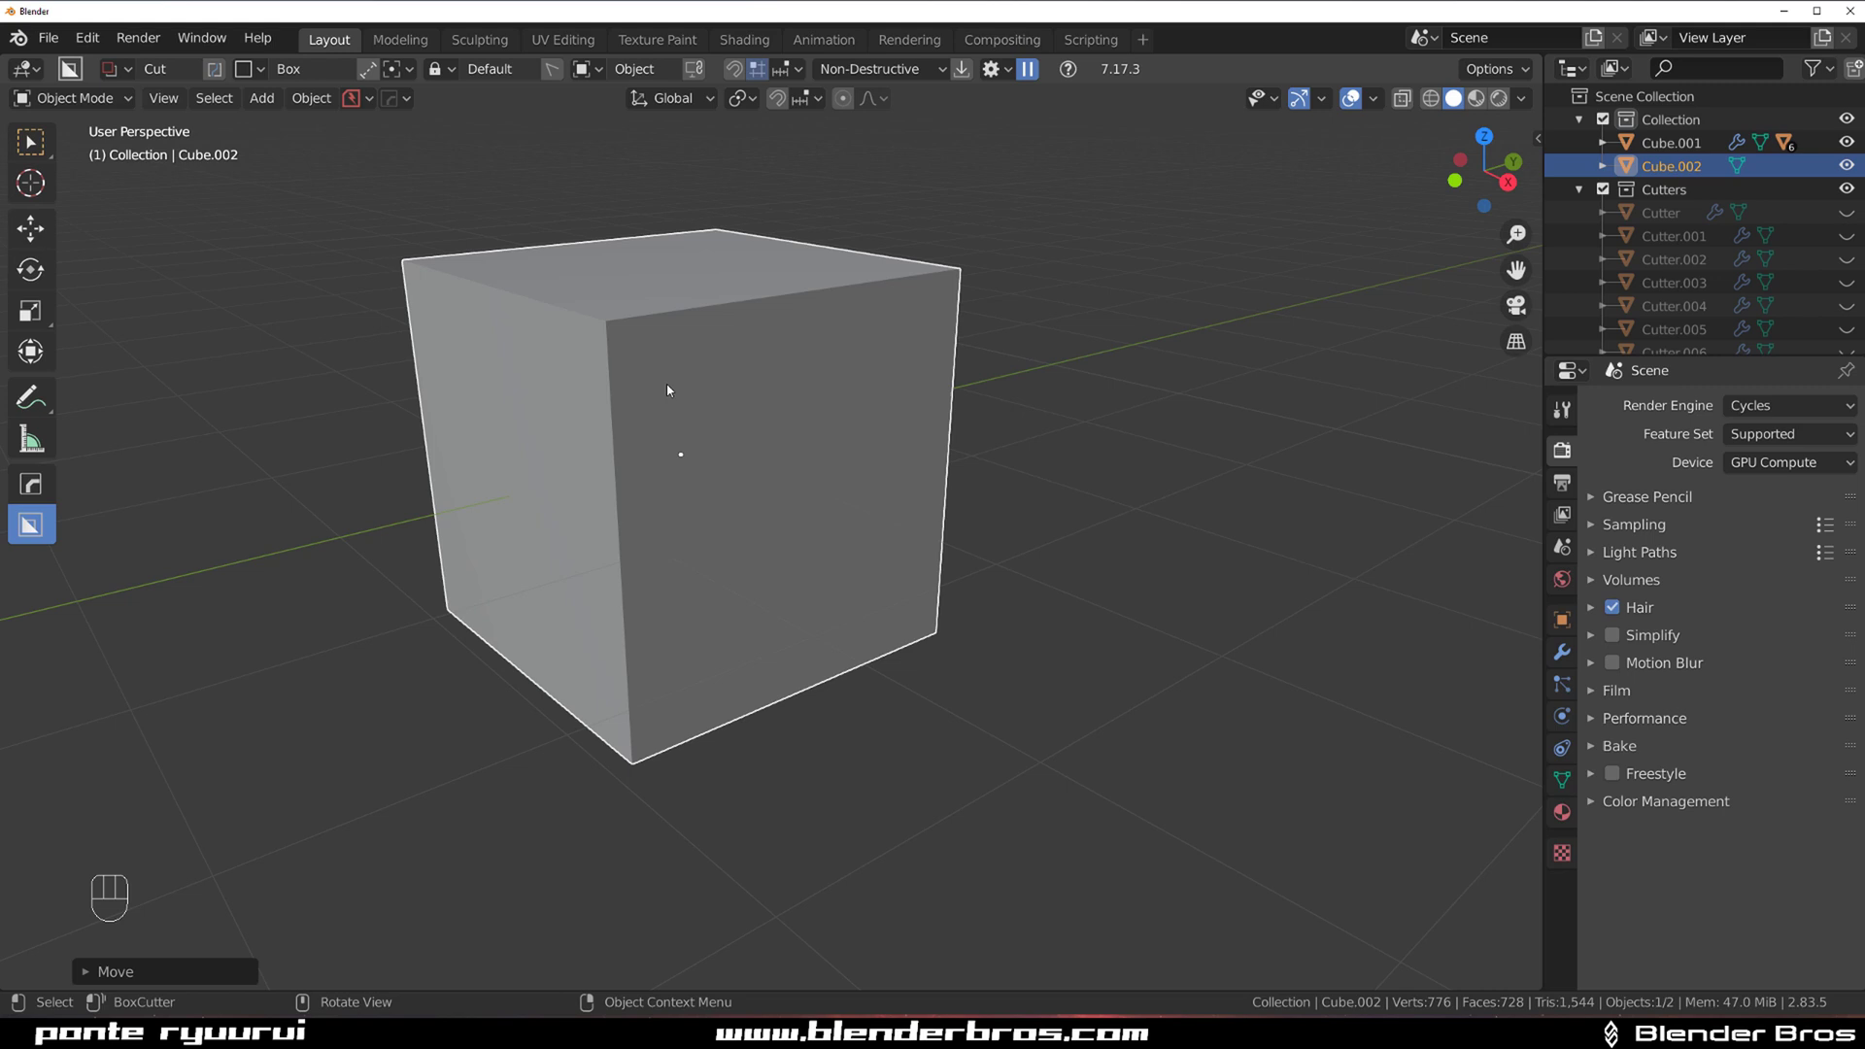
Add a 3-segment Hard Ops bevel with a 30° angle limit and about 0.035 width to the new cube
shift+middle_drag(648, 394, 616, 450)
scroll(707, 393, up, 2)
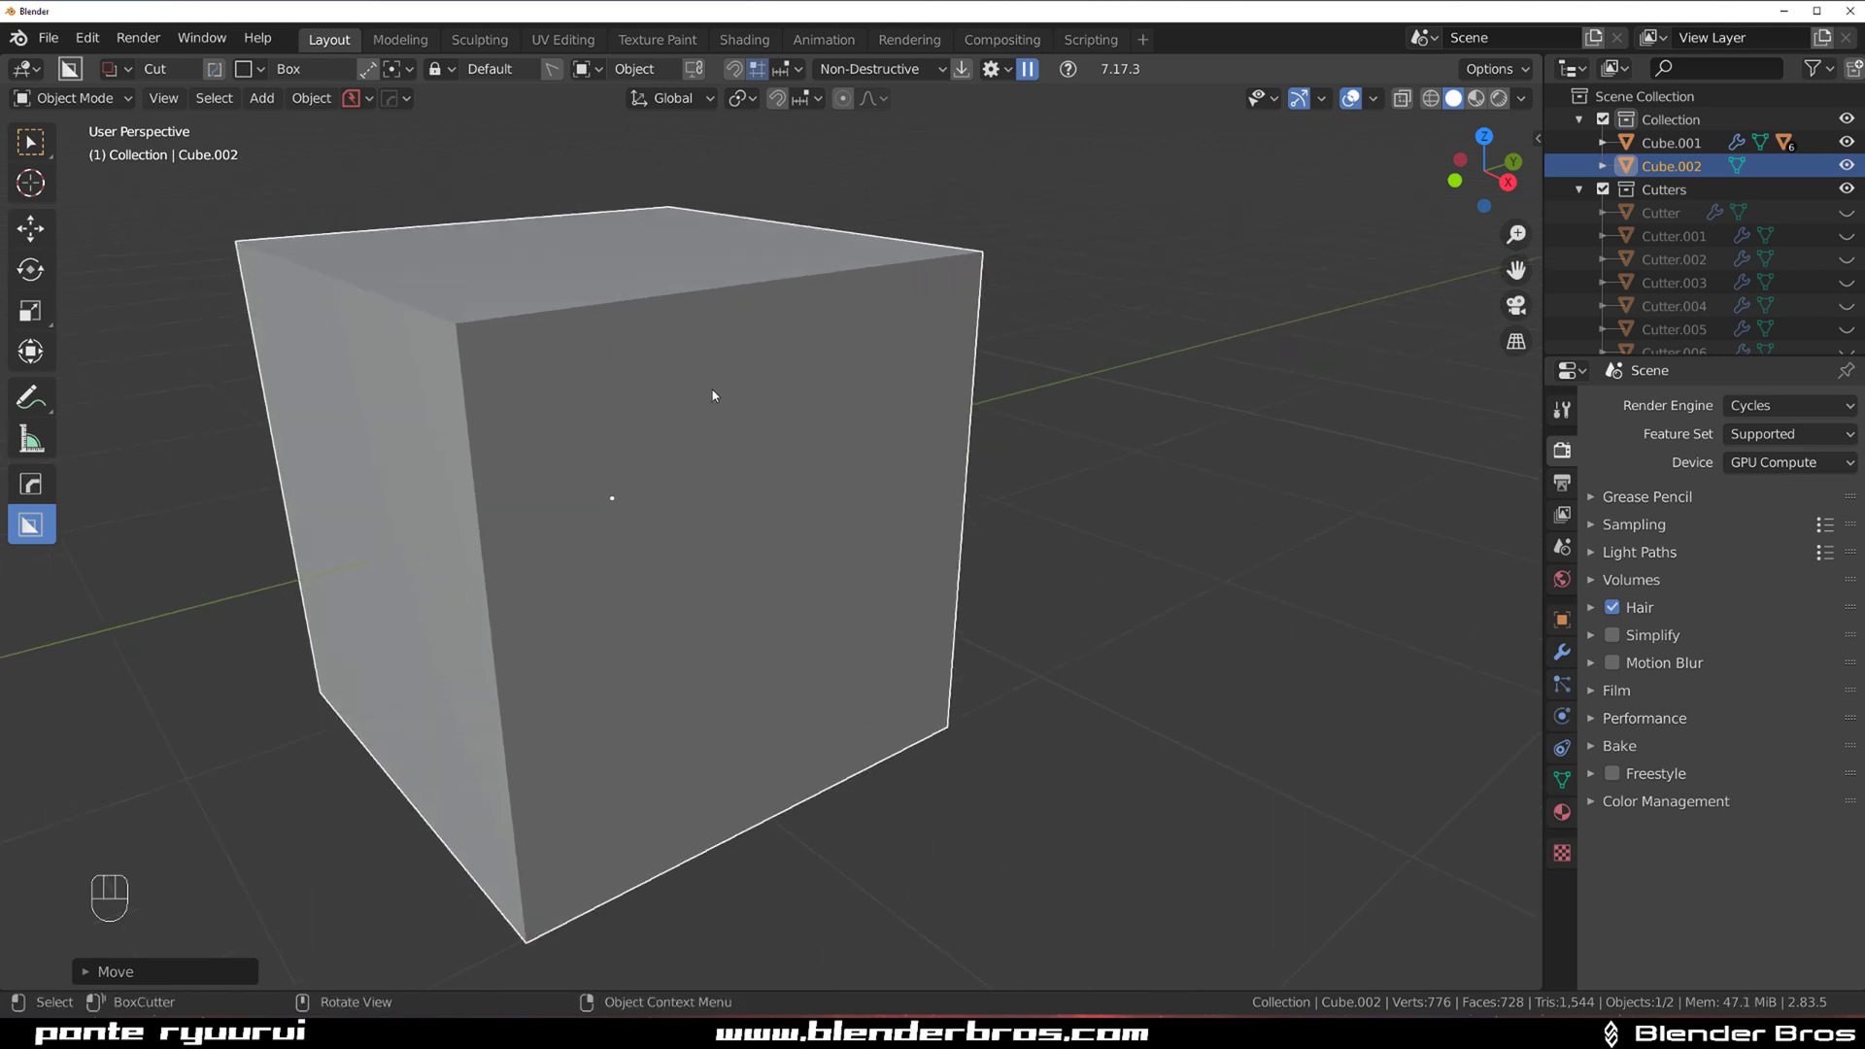
key(q)
click(717, 389)
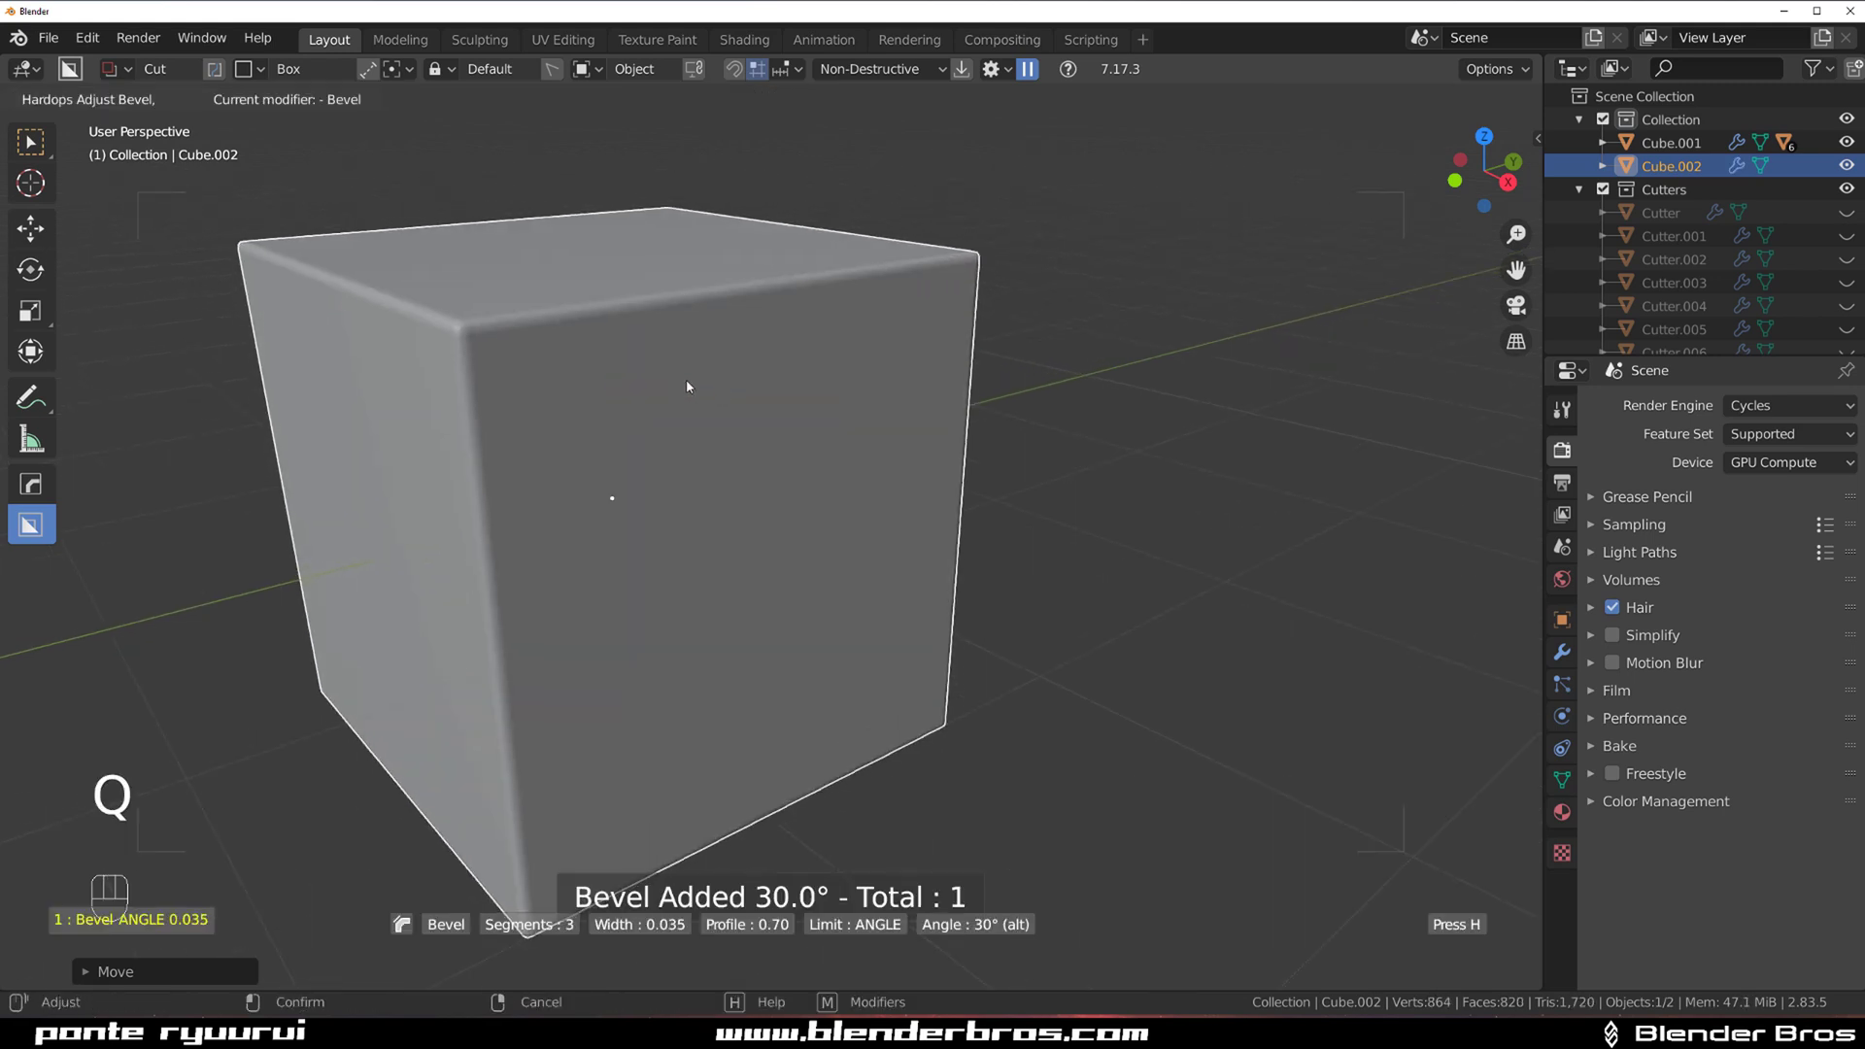
click(686, 385)
Check the Harden Normals option and the other settings of the new cube's Bevel modifier
scroll(830, 374, down, 2)
key(ctrl+grave)
drag(851, 370, 1126, 231)
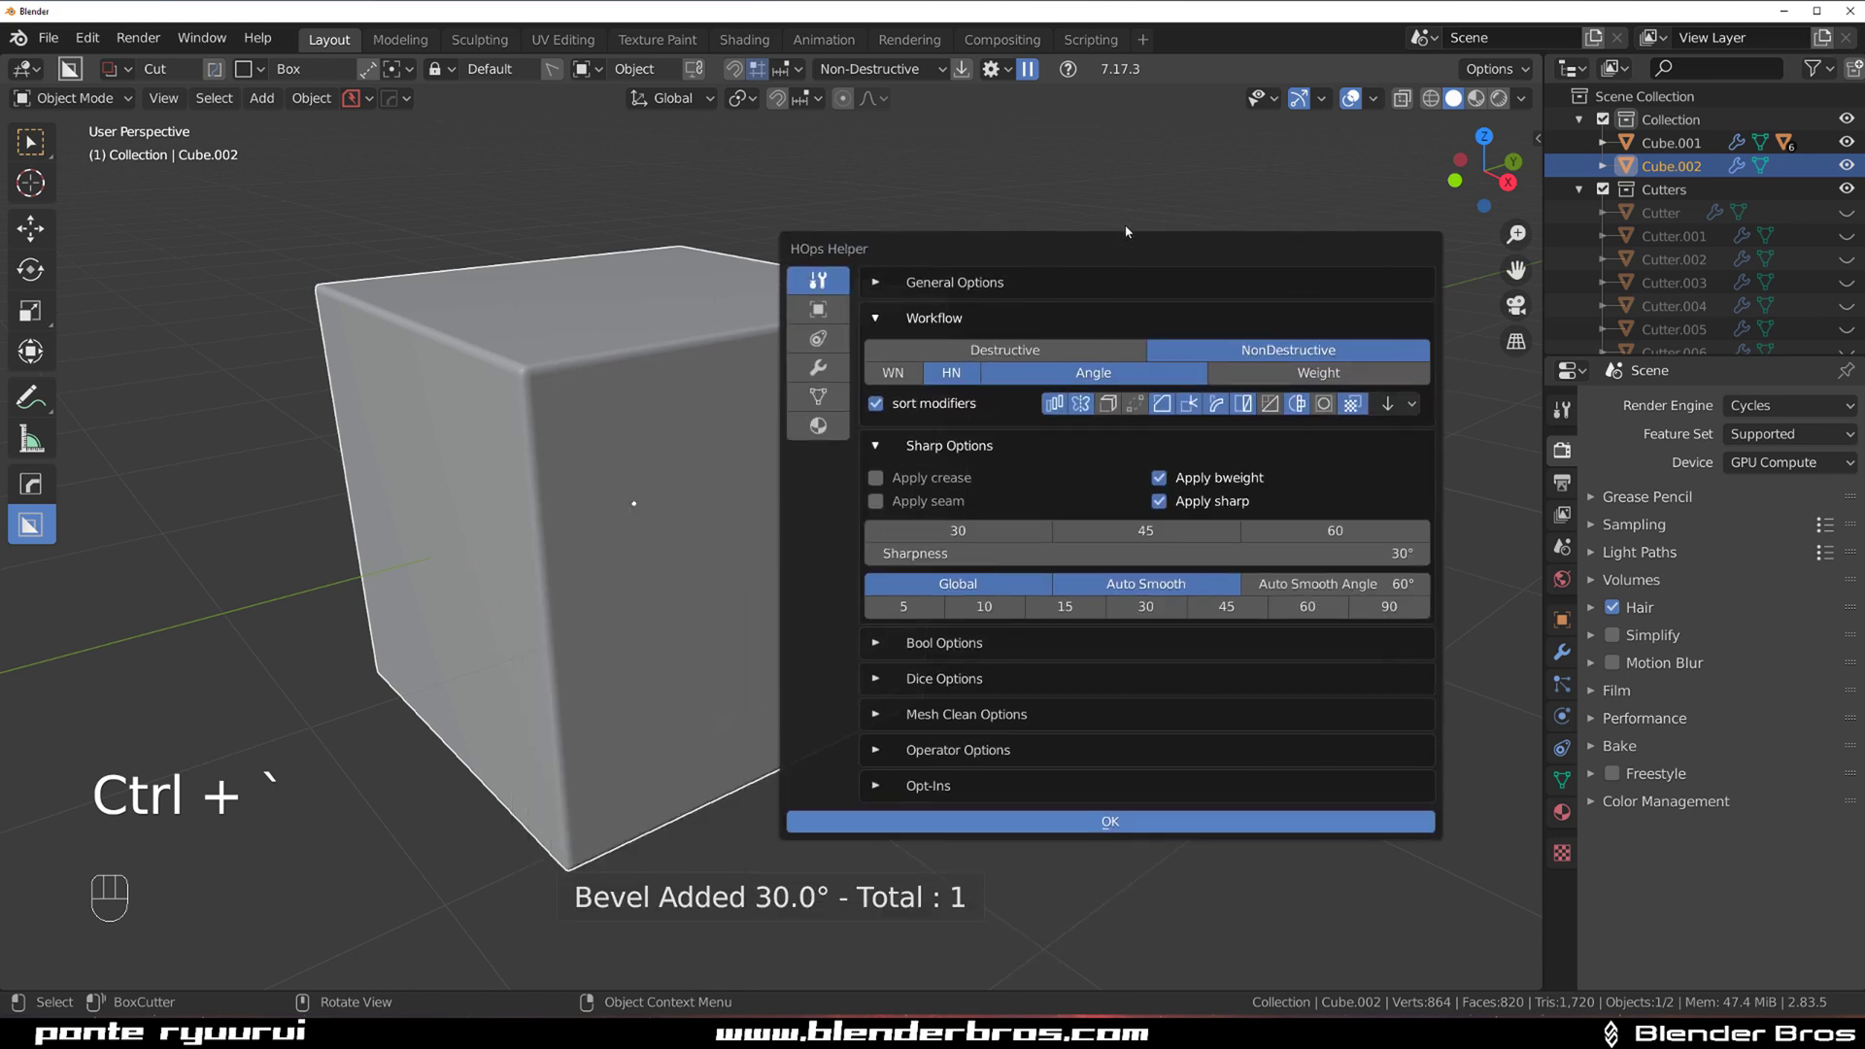
click(819, 360)
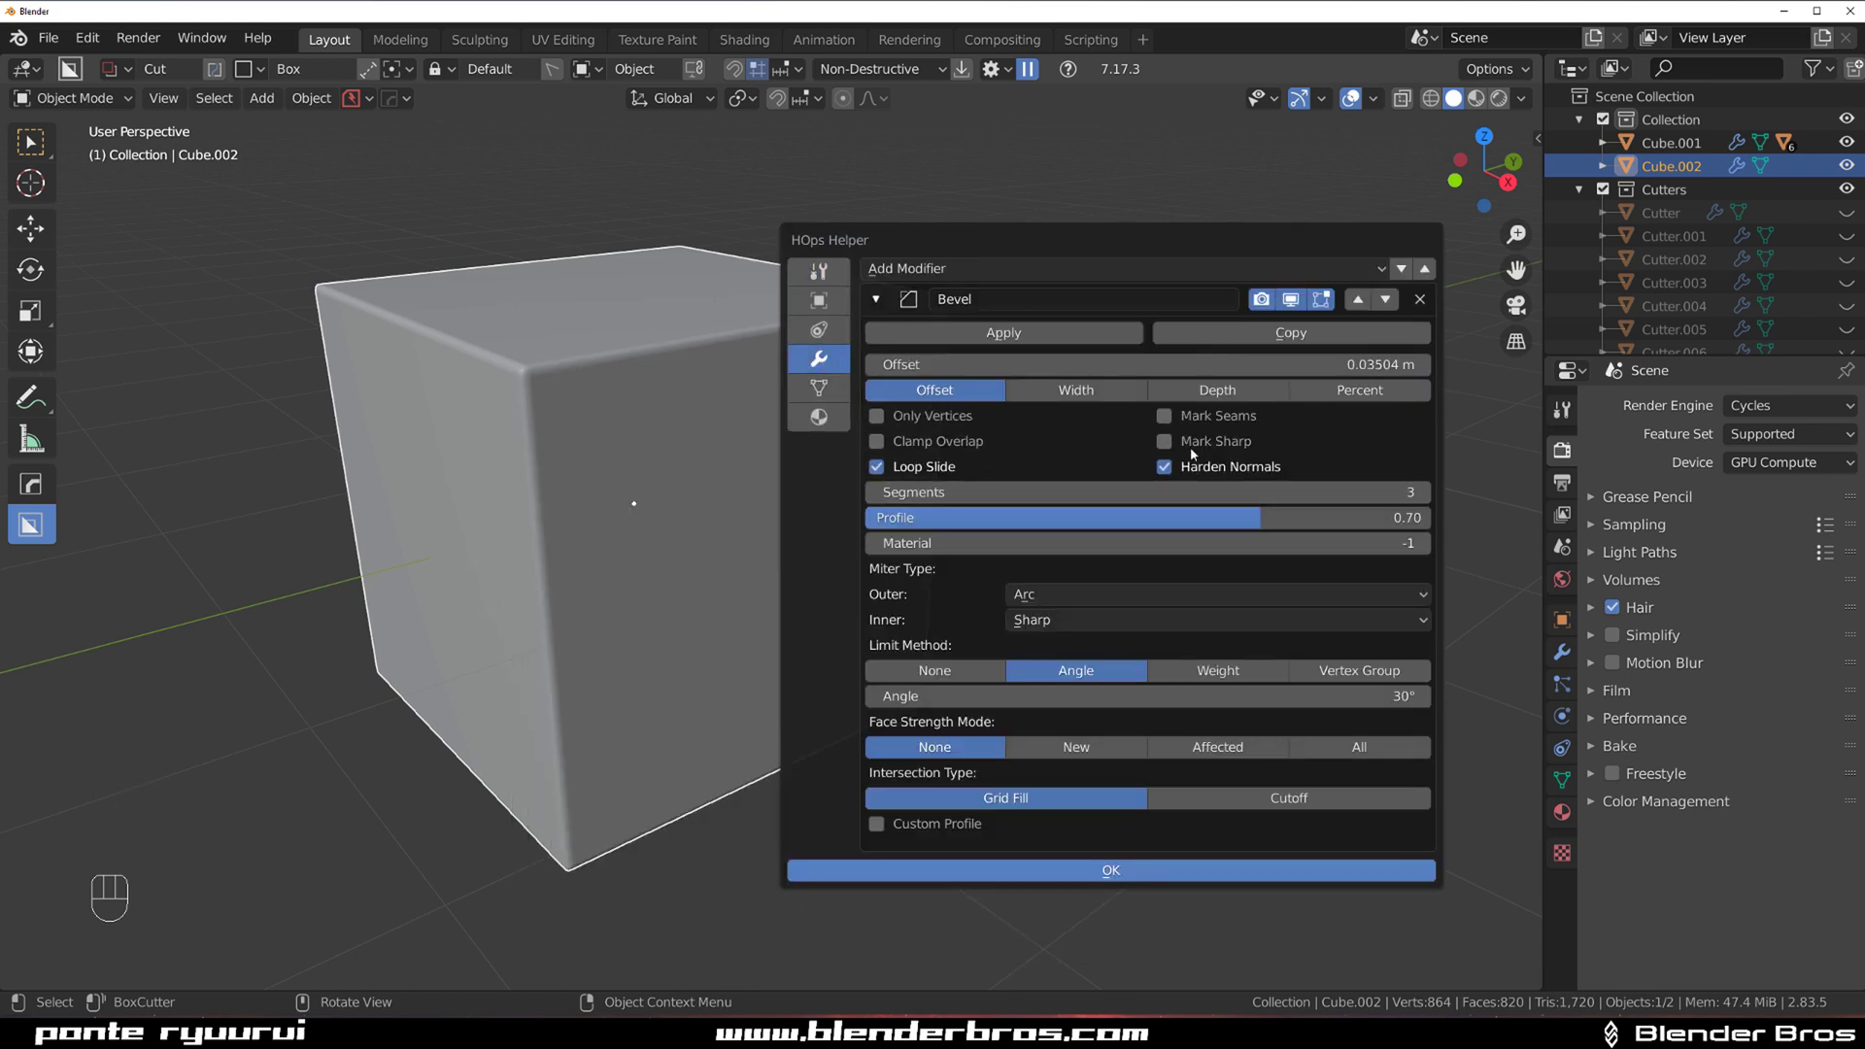
key(Escape)
Cut a rectangular notch with BoxCutter from the bevelled cube's top face down into its side
middle_drag(691, 395, 645, 311)
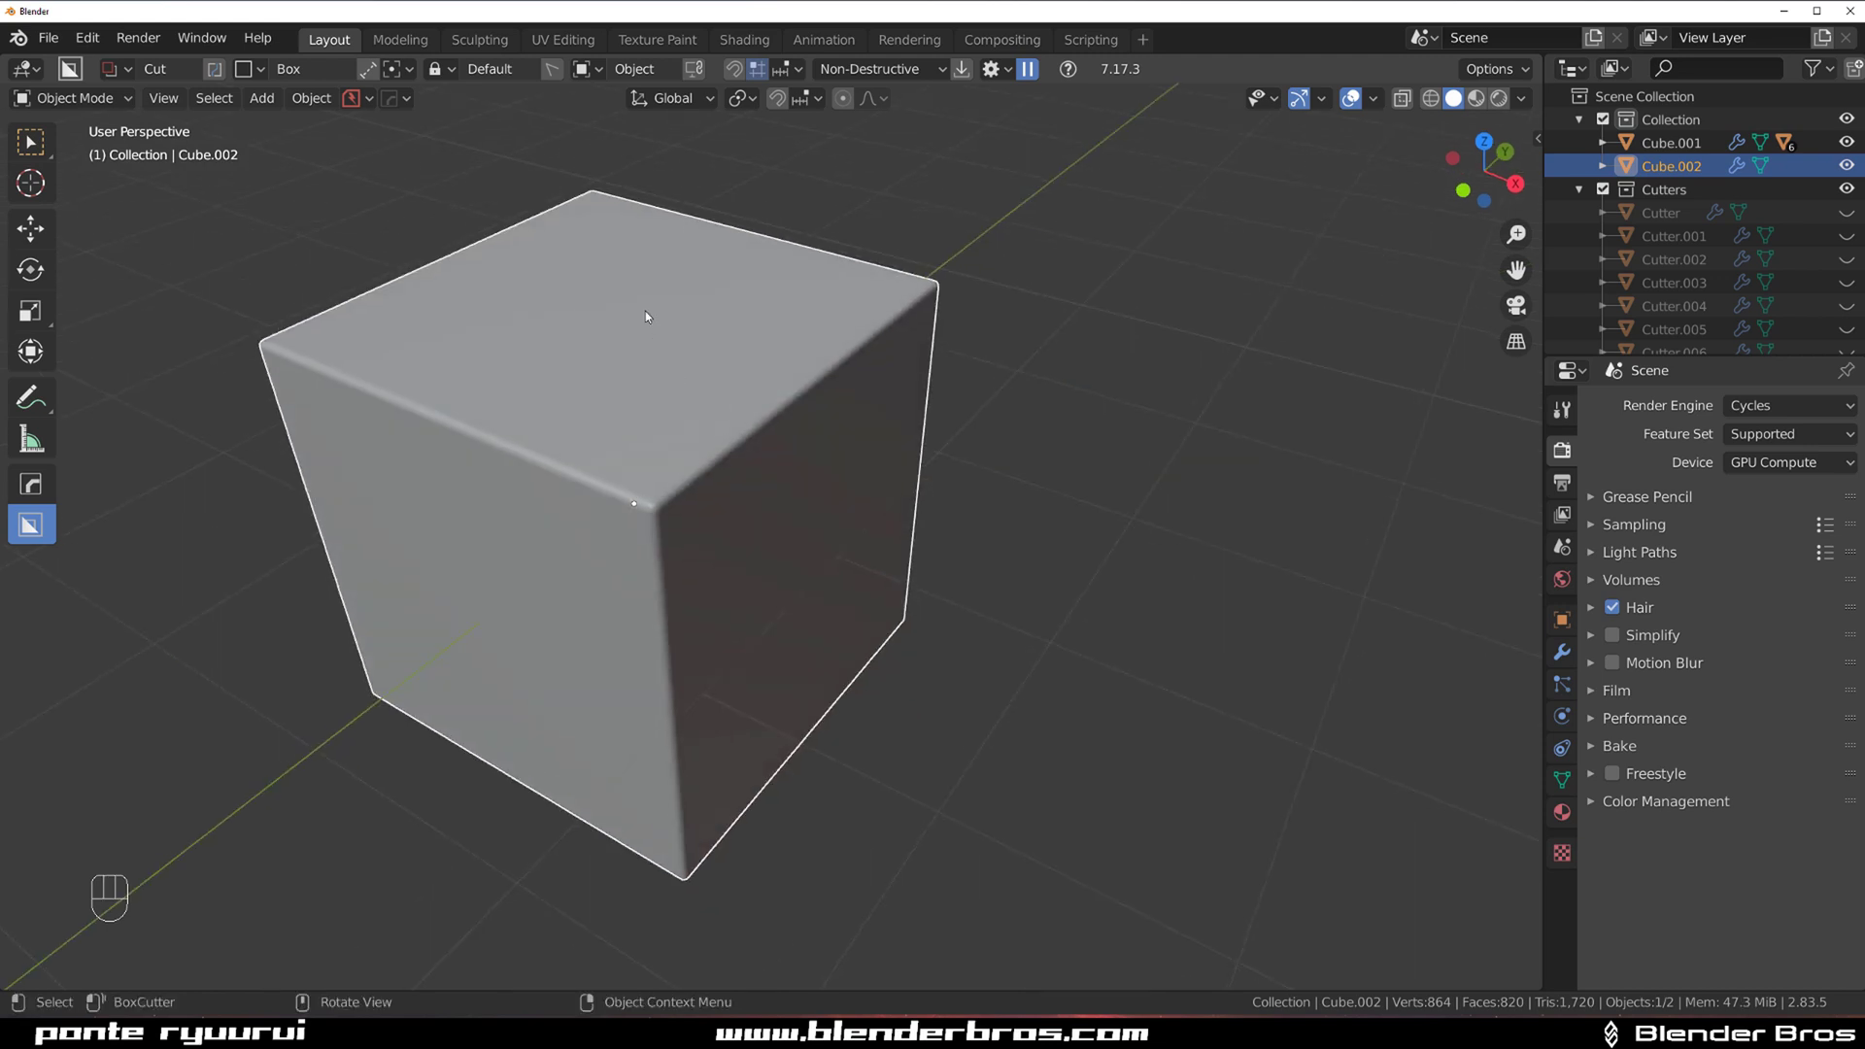
drag(645, 310, 895, 458)
click(746, 581)
middle_drag(746, 581, 719, 552)
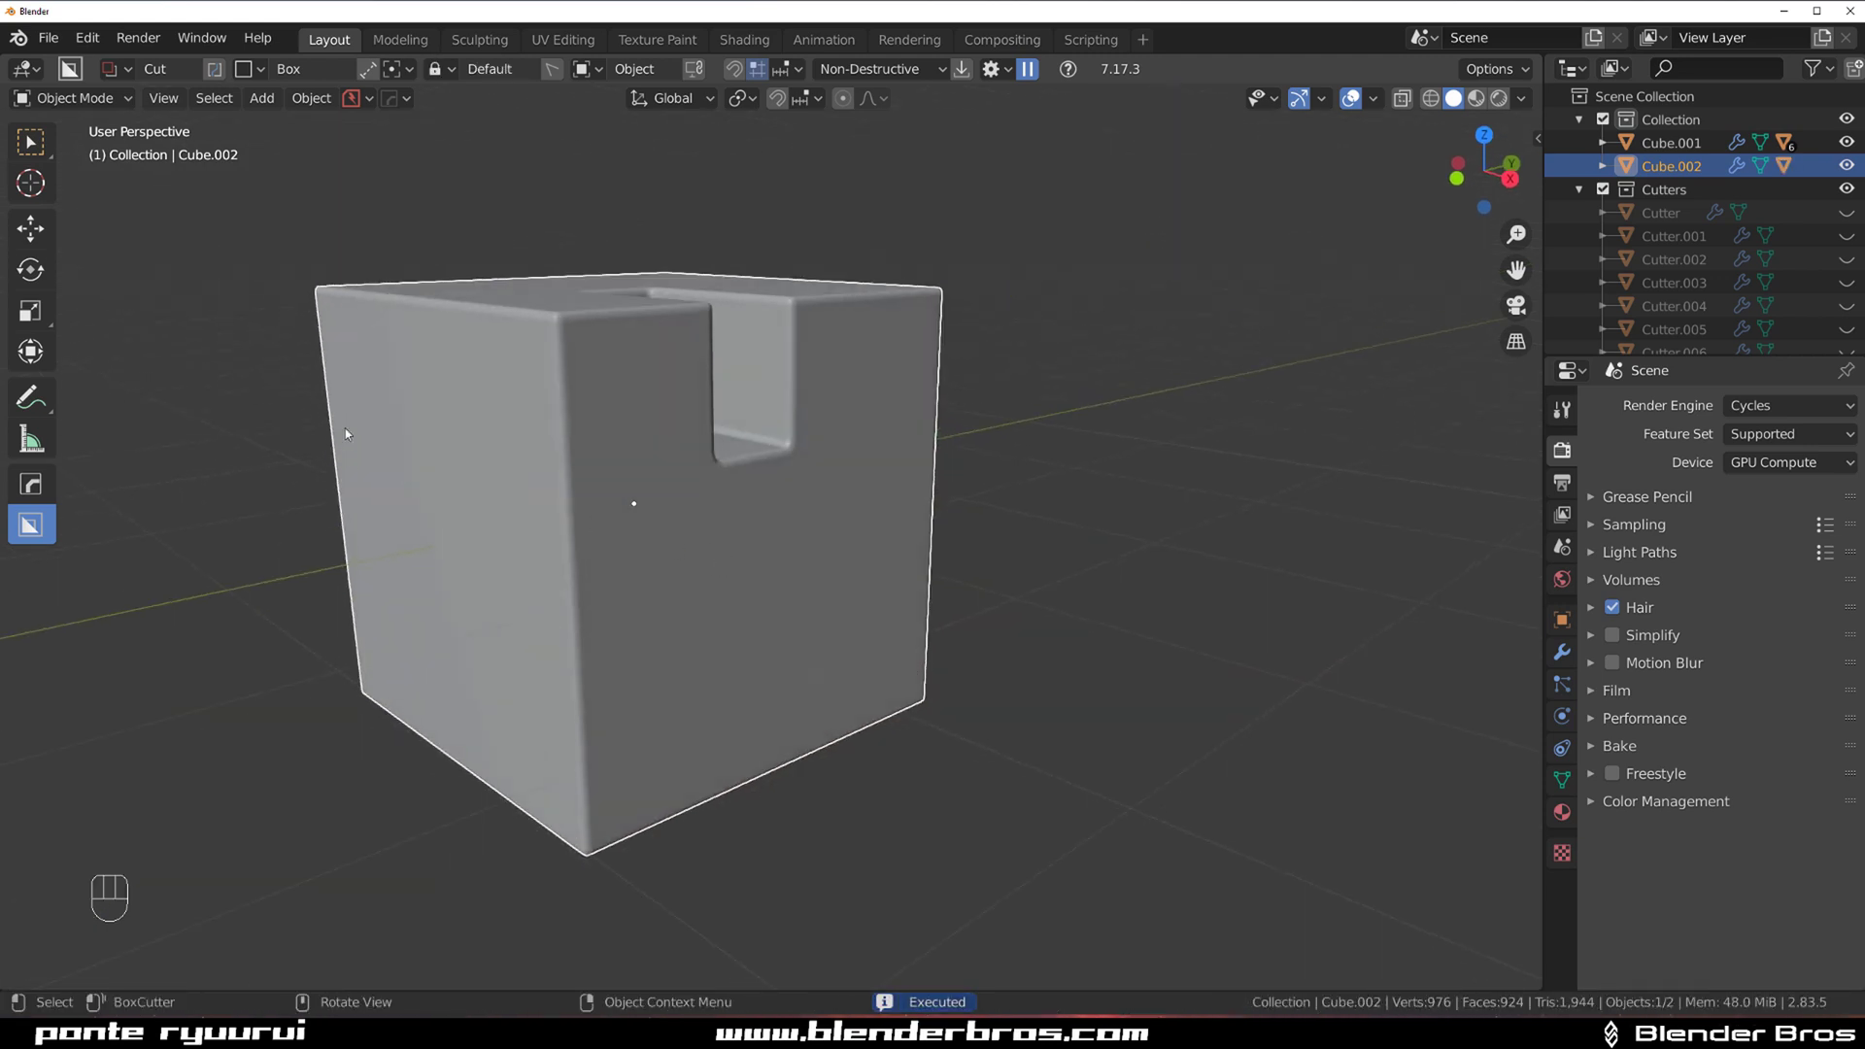
Cut five more box-shaped slots and notches into the cube's sides, lower edge and top edge with BoxCutter
drag(347, 447, 714, 678)
click(810, 661)
drag(473, 392, 678, 488)
click(772, 505)
mouse_move(497, 664)
mouse_down()
mouse_move(659, 777)
mouse_move(816, 748)
mouse_up()
click(816, 748)
mouse_move(816, 748)
middle_down()
mouse_move(831, 601)
mouse_move(529, 599)
middle_up()
mouse_move(528, 600)
mouse_down()
mouse_move(645, 812)
mouse_move(725, 806)
mouse_up()
click(725, 806)
middle_drag(691, 554, 640, 612)
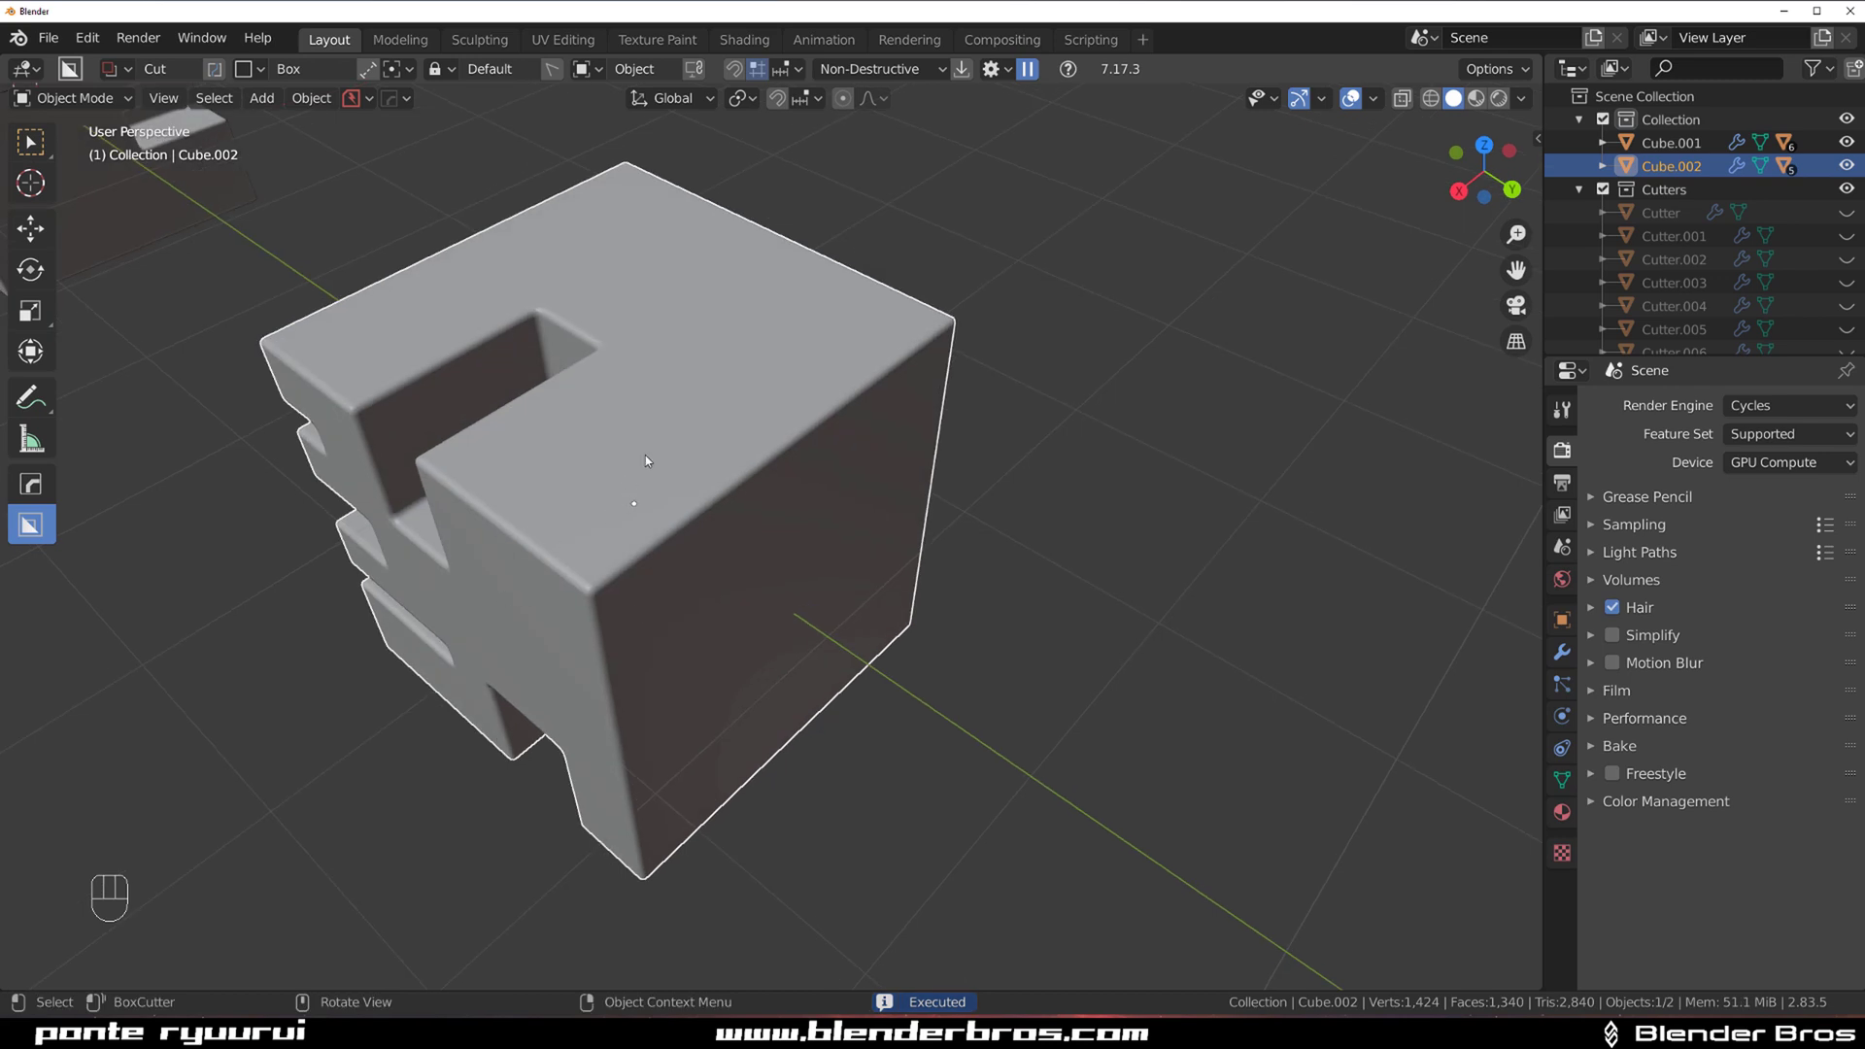
drag(652, 458, 427, 665)
click(404, 768)
Add a third cube and move it about 5 m to the opposite side of the first carved cube
scroll(486, 694, down, 5)
mouse_move(528, 658)
middle_down()
mouse_move(775, 614)
mouse_move(836, 574)
mouse_move(600, 566)
middle_up()
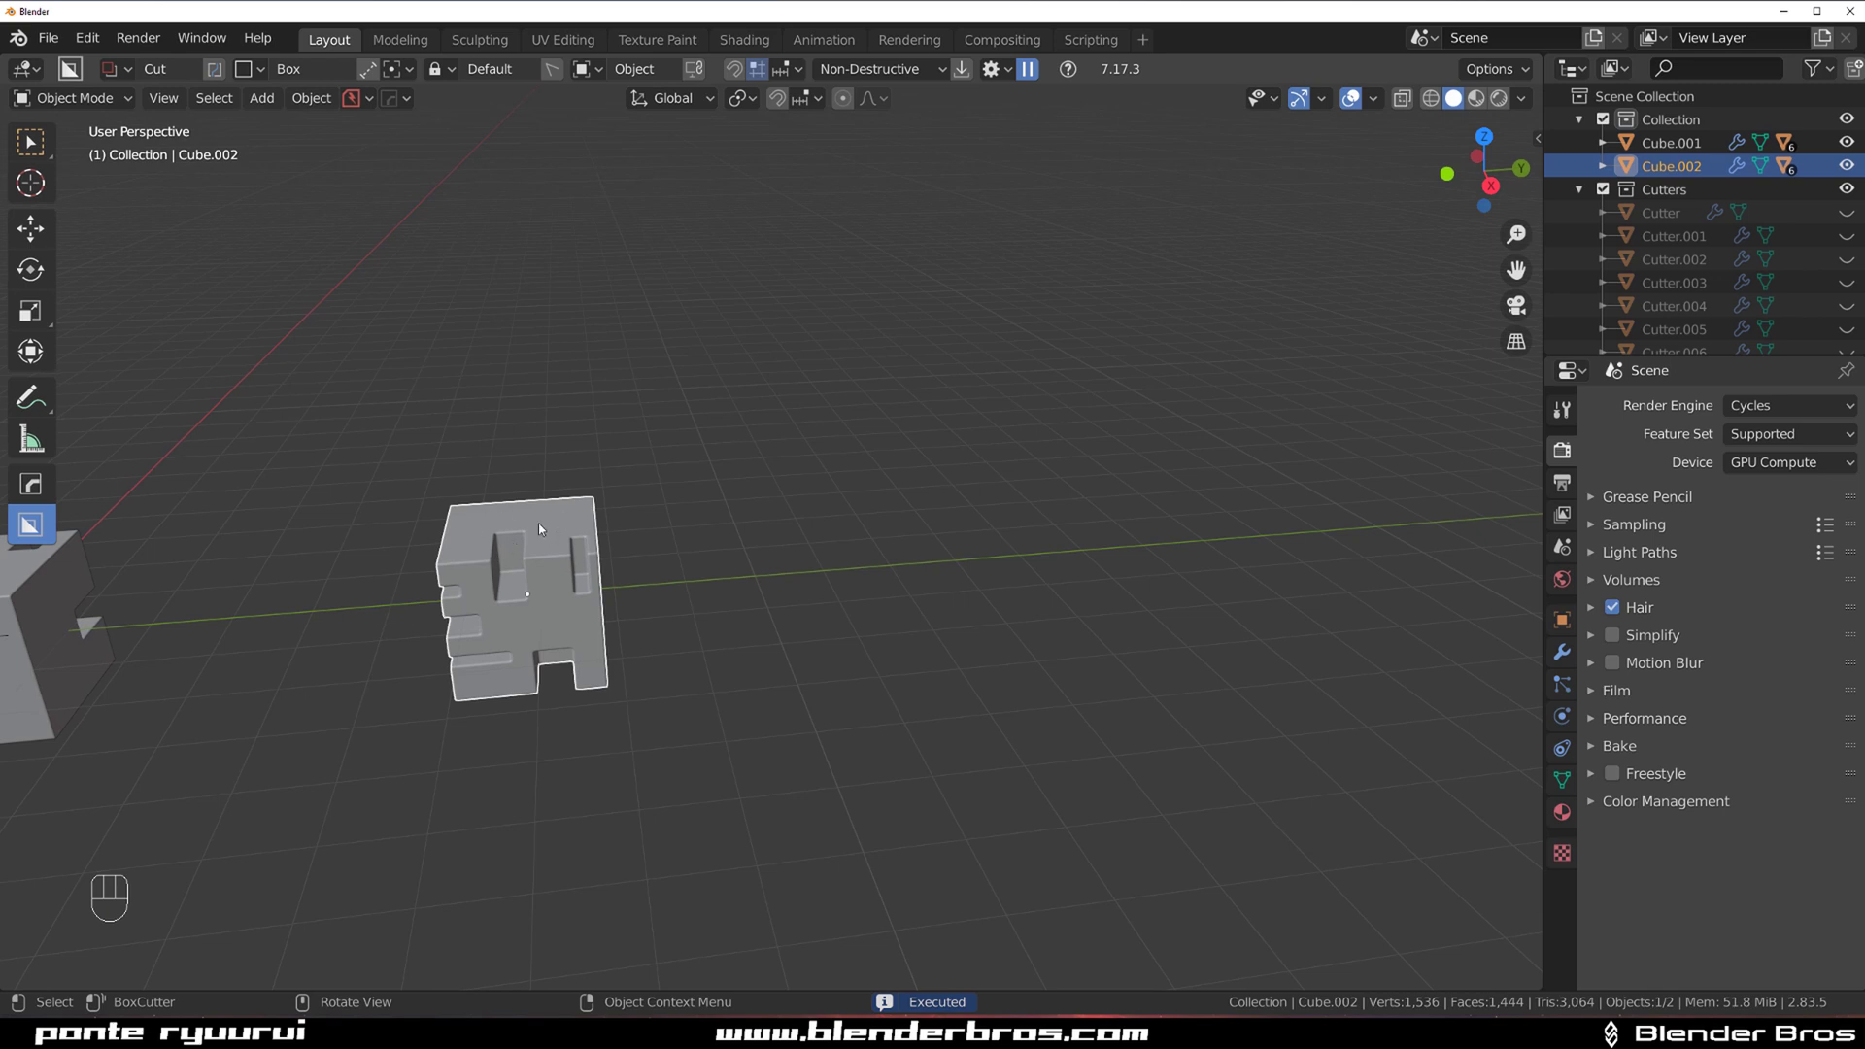
key(shift+a)
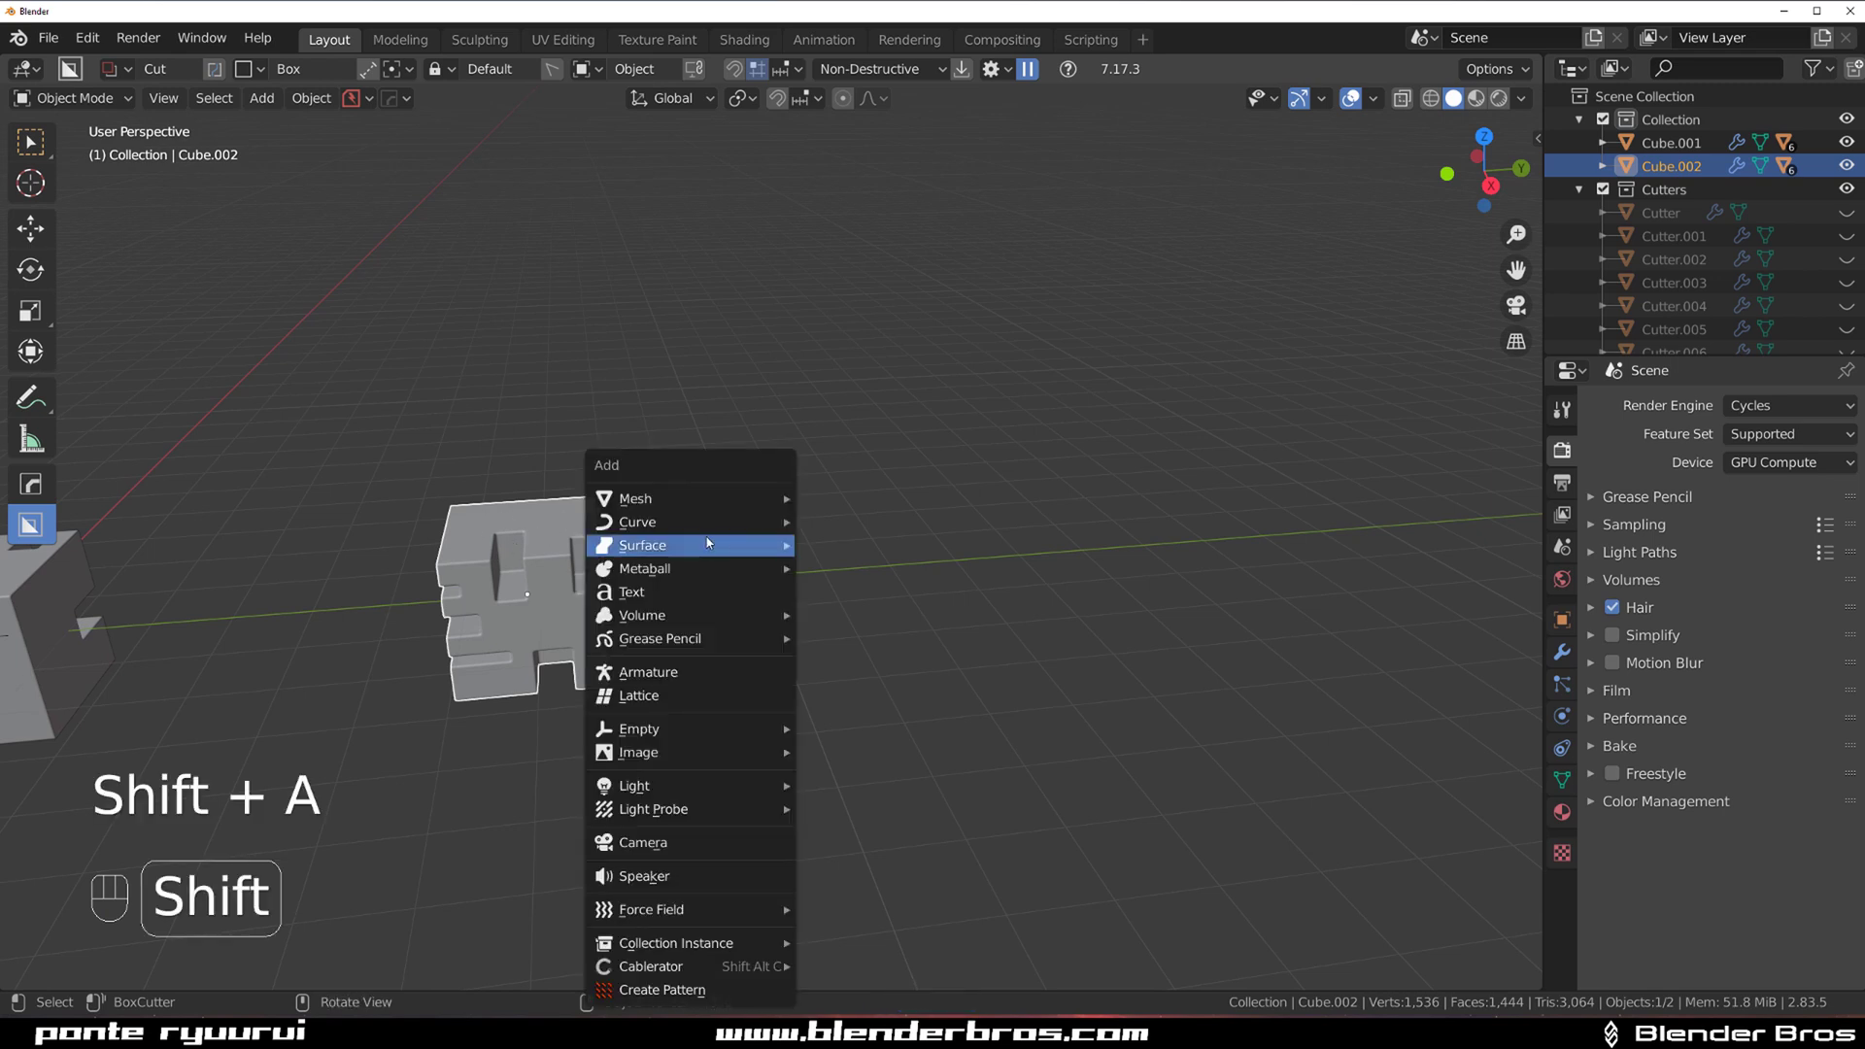
mouse_move(708, 508)
click(859, 549)
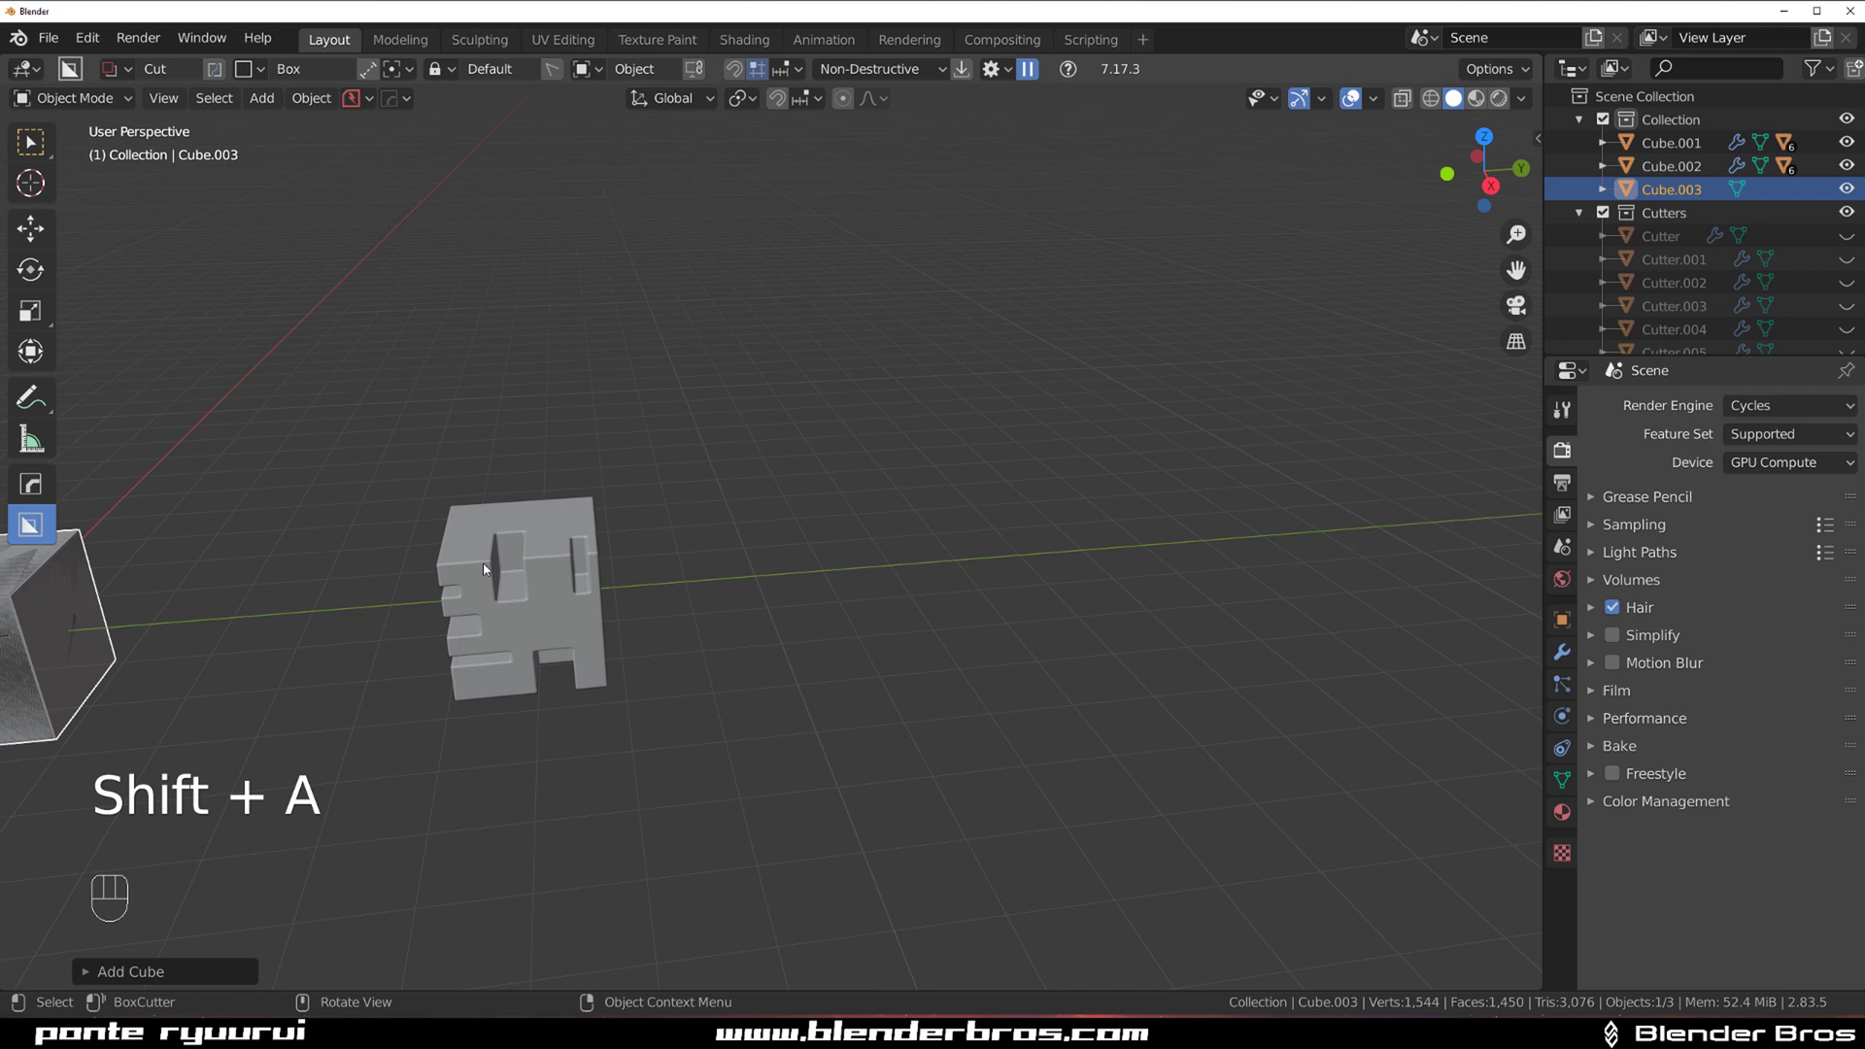
key(f)
key(g)
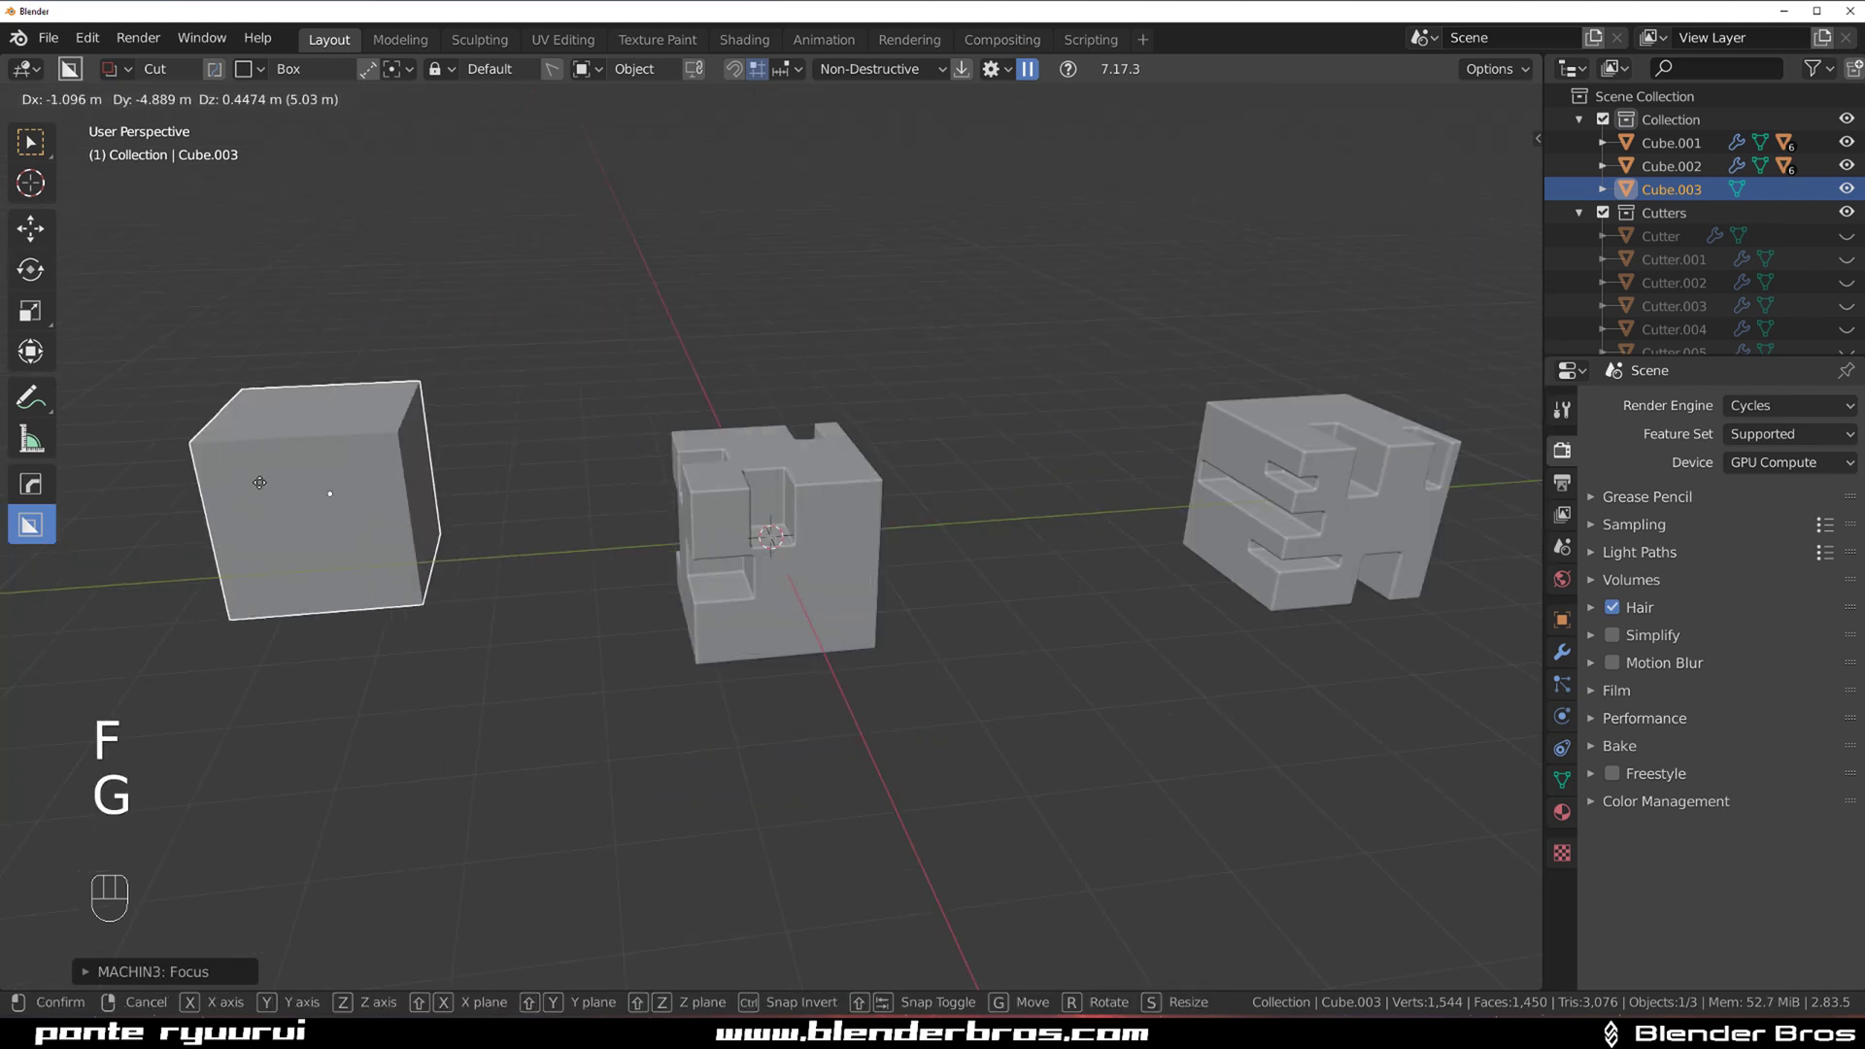
click(259, 482)
Add a 3-segment Hard Ops bevel with a 30° angle limit and about 0.028 width to the third cube
shift+middle_drag(352, 503, 666, 462)
scroll(708, 495, up, 3)
scroll(674, 464, up, 2)
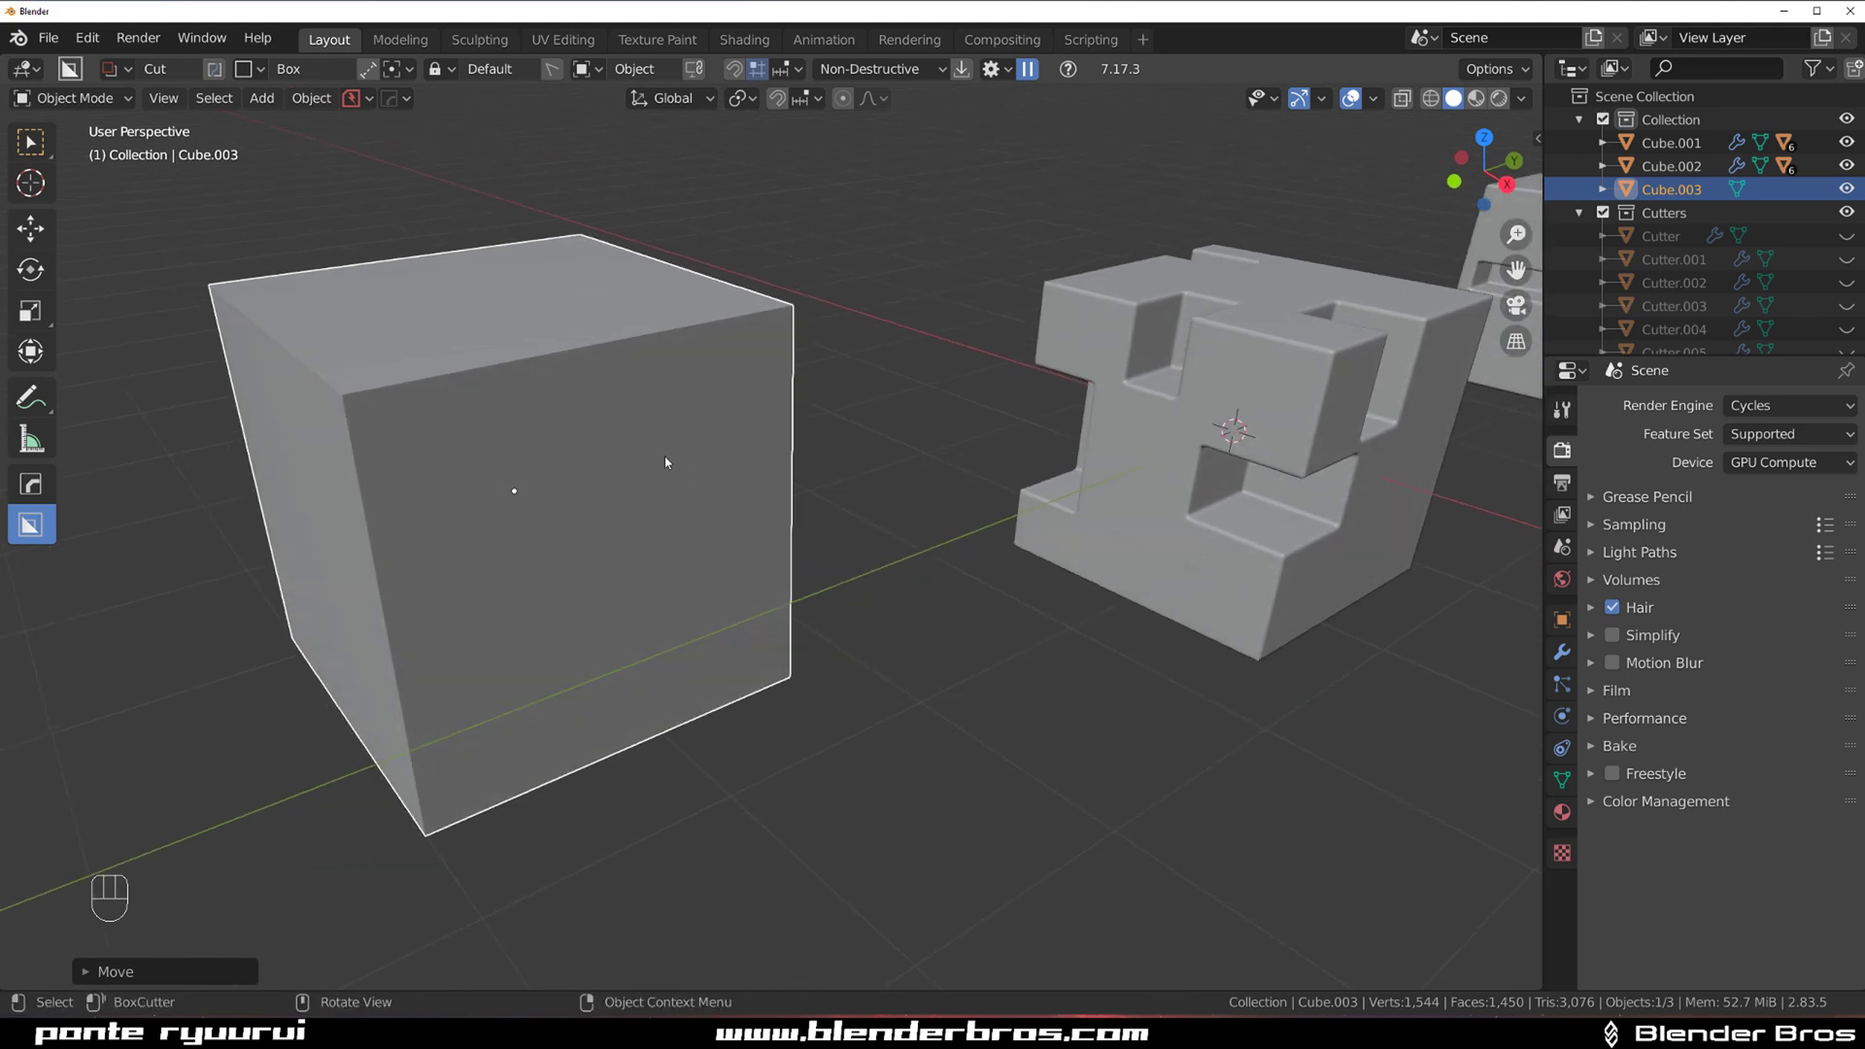
key(q)
click(615, 459)
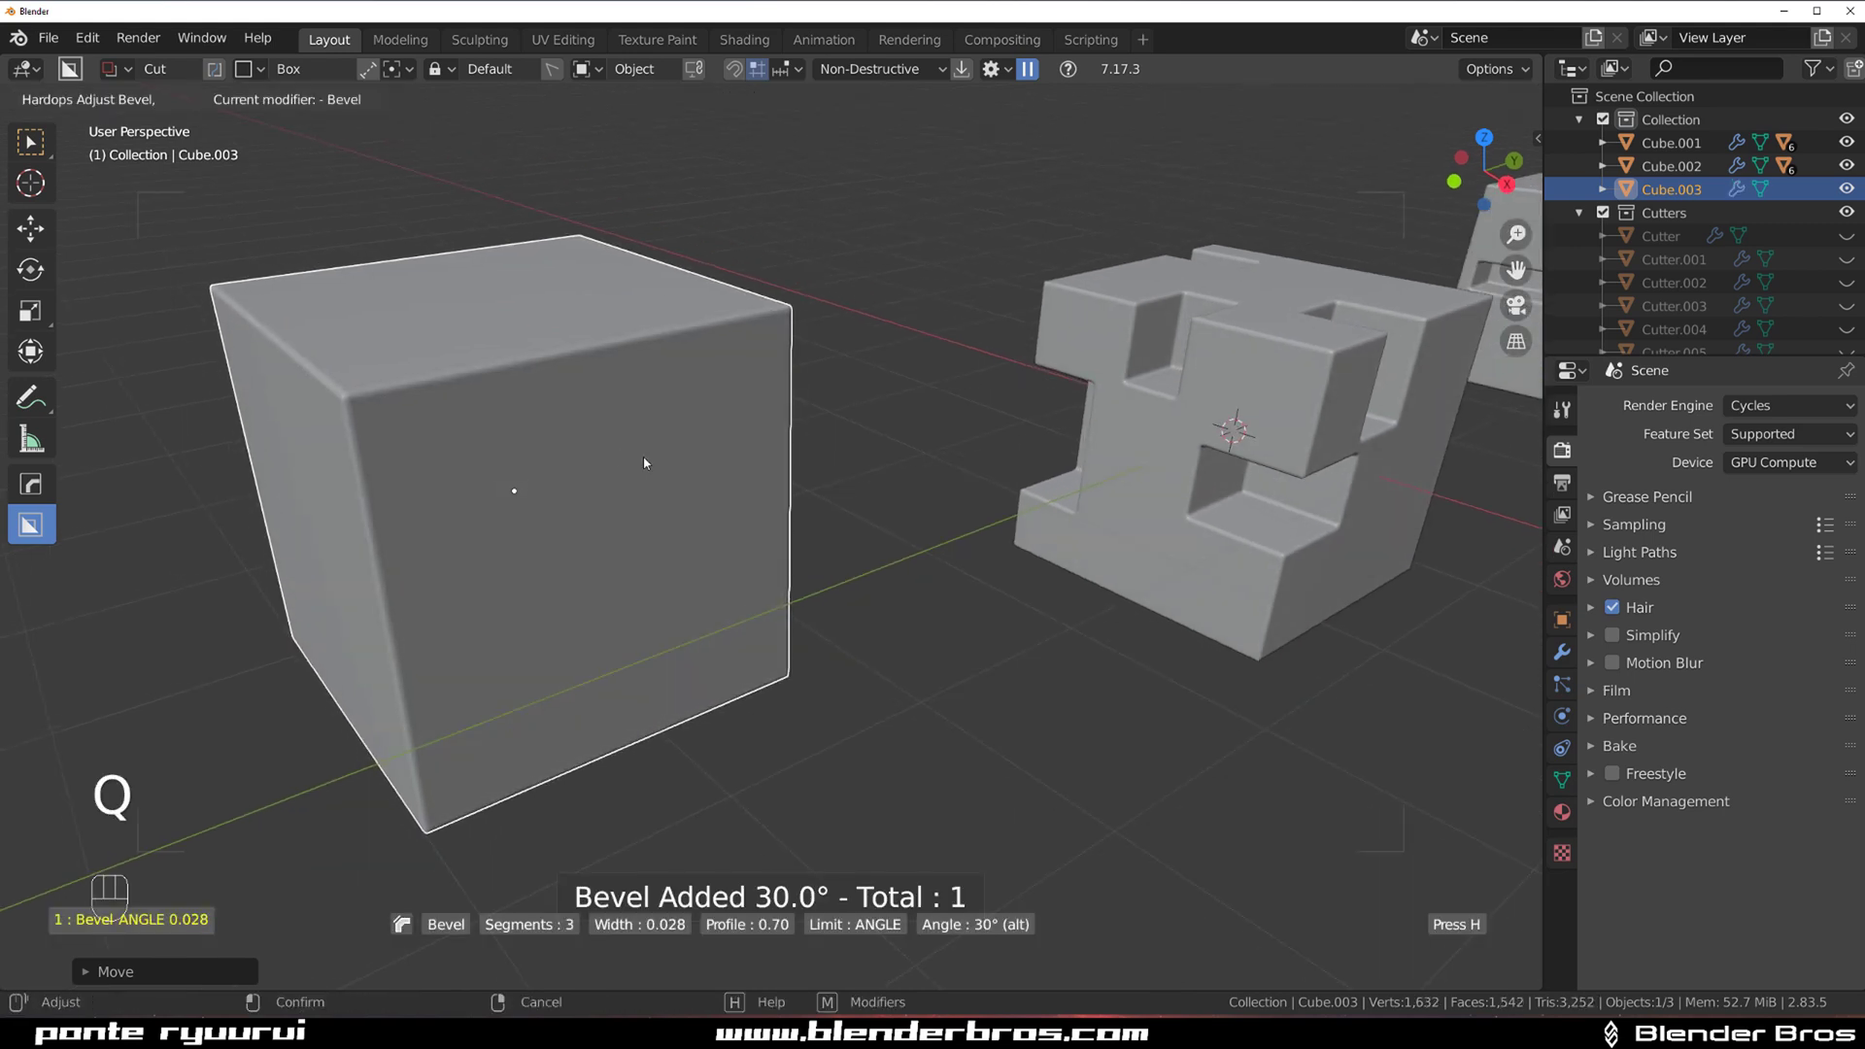
click(619, 478)
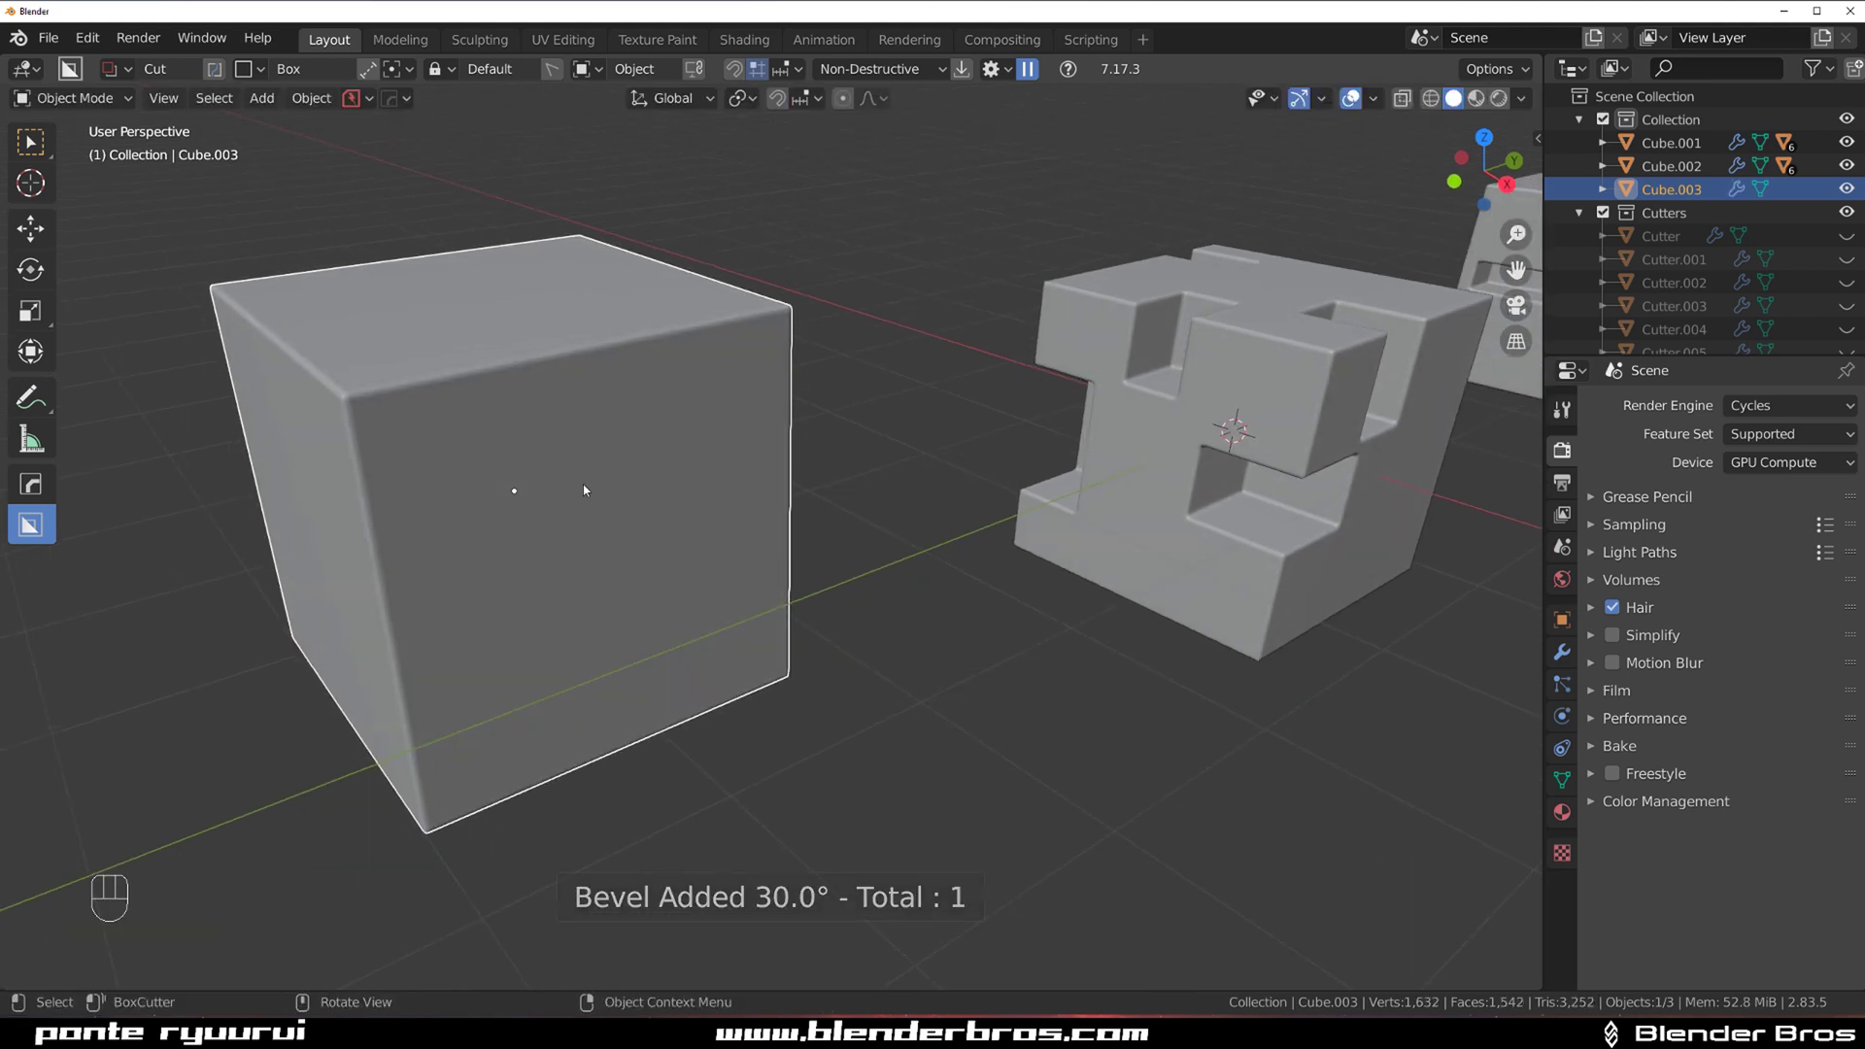
Add a fourth cube and move it behind the newly bevelled third cube
scroll(633, 470, down, 4)
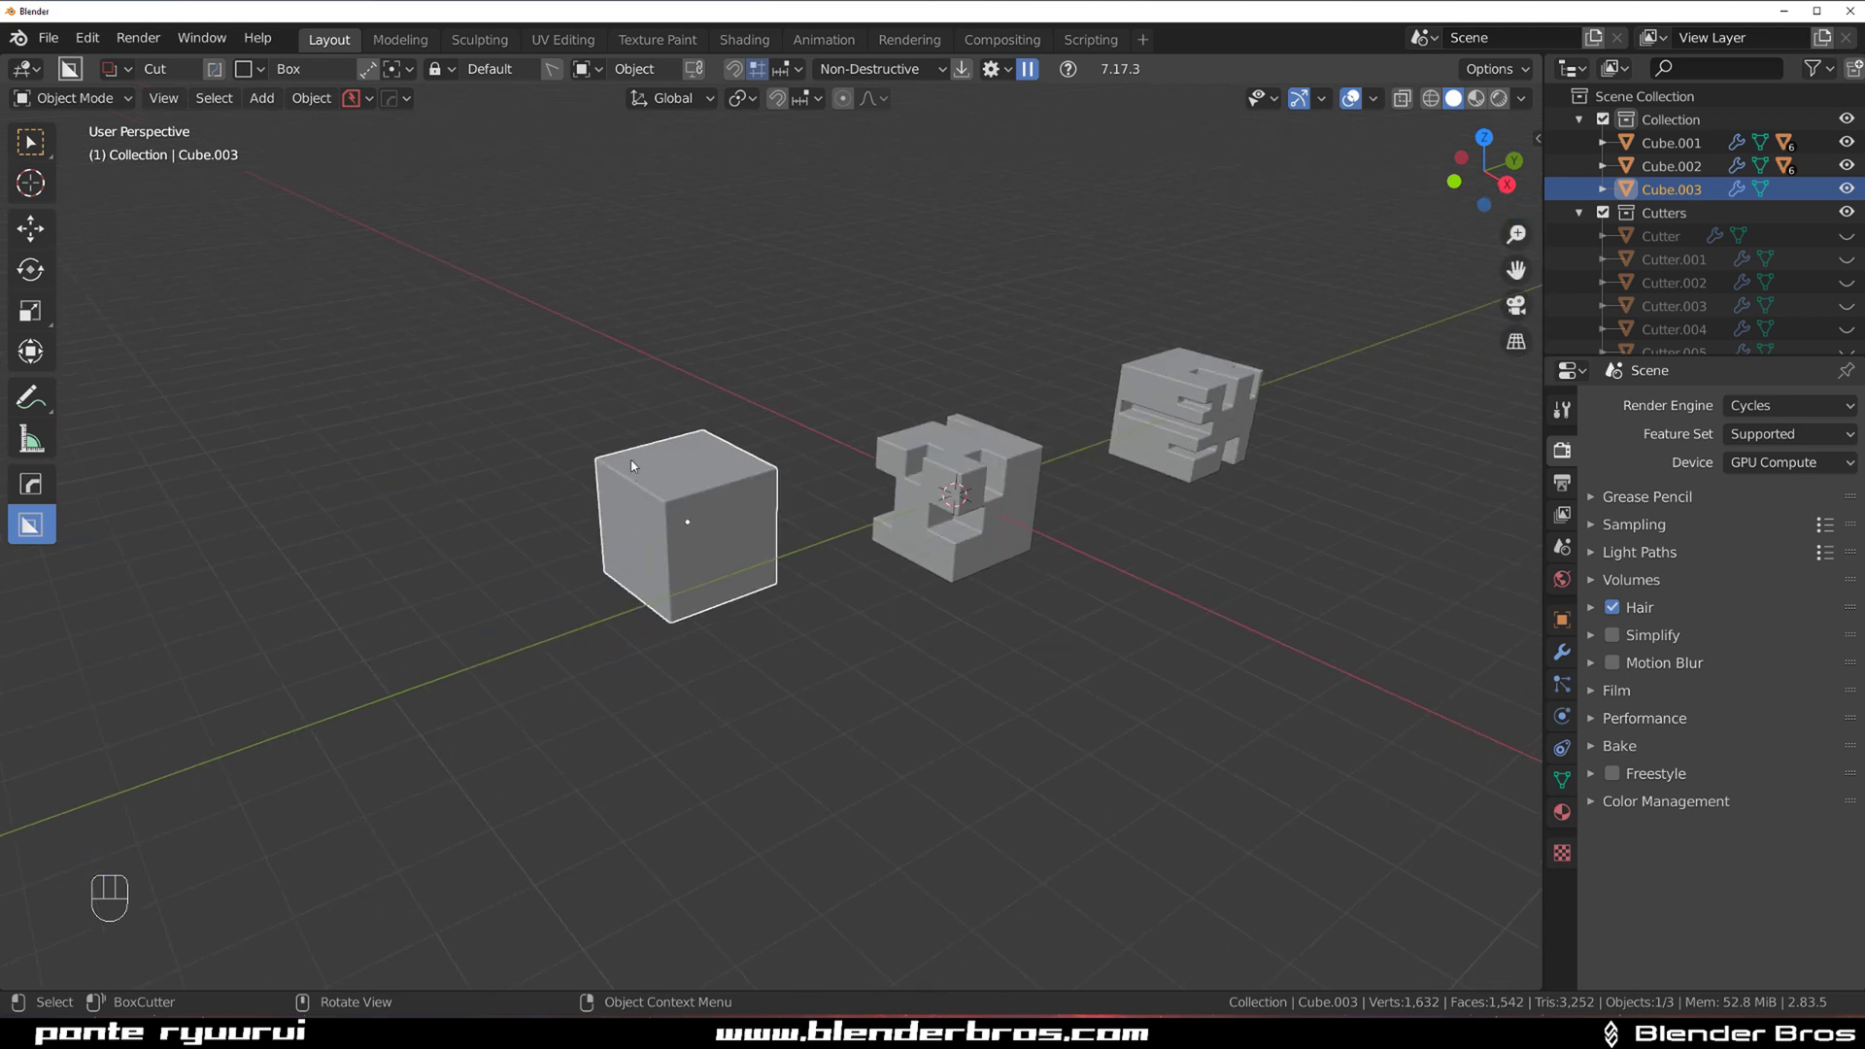
key(shift+a)
mouse_move(627, 457)
click(767, 503)
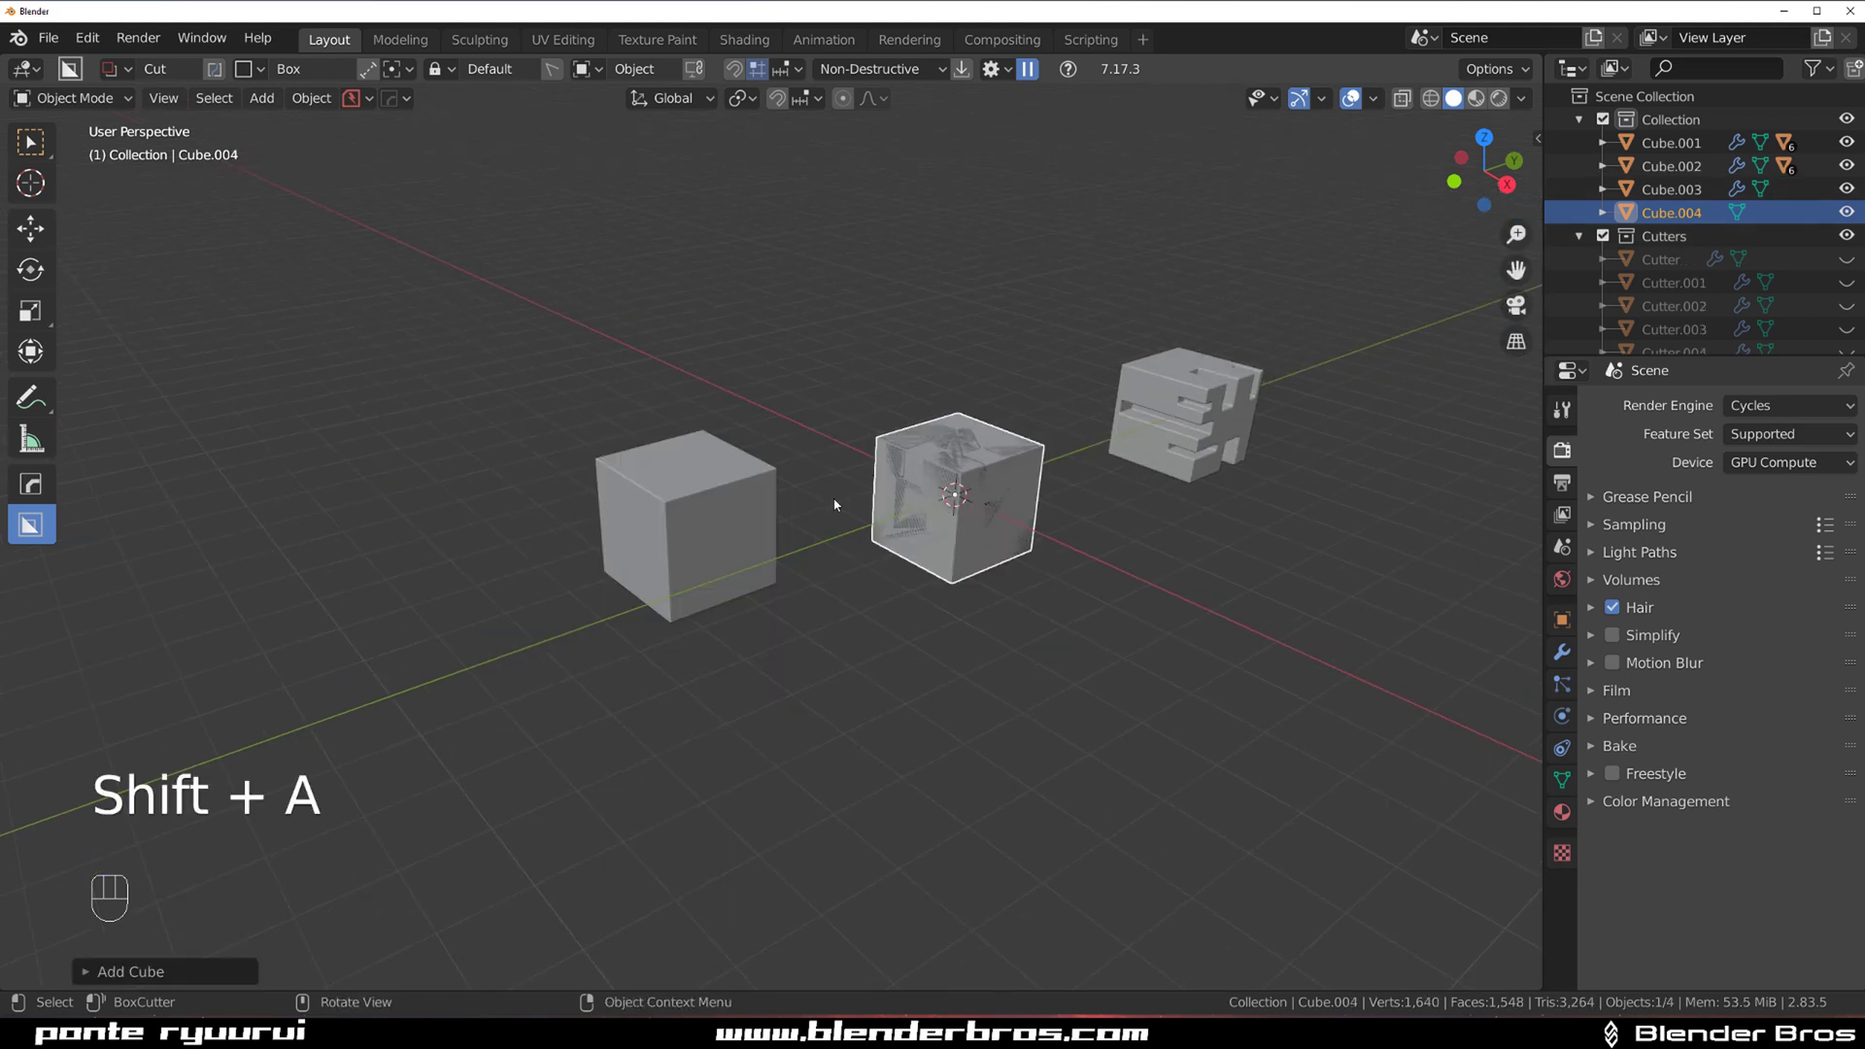
key(g)
click(777, 422)
Duplicate the fourth cube twice and place the copies beside and behind it
key(shift+d)
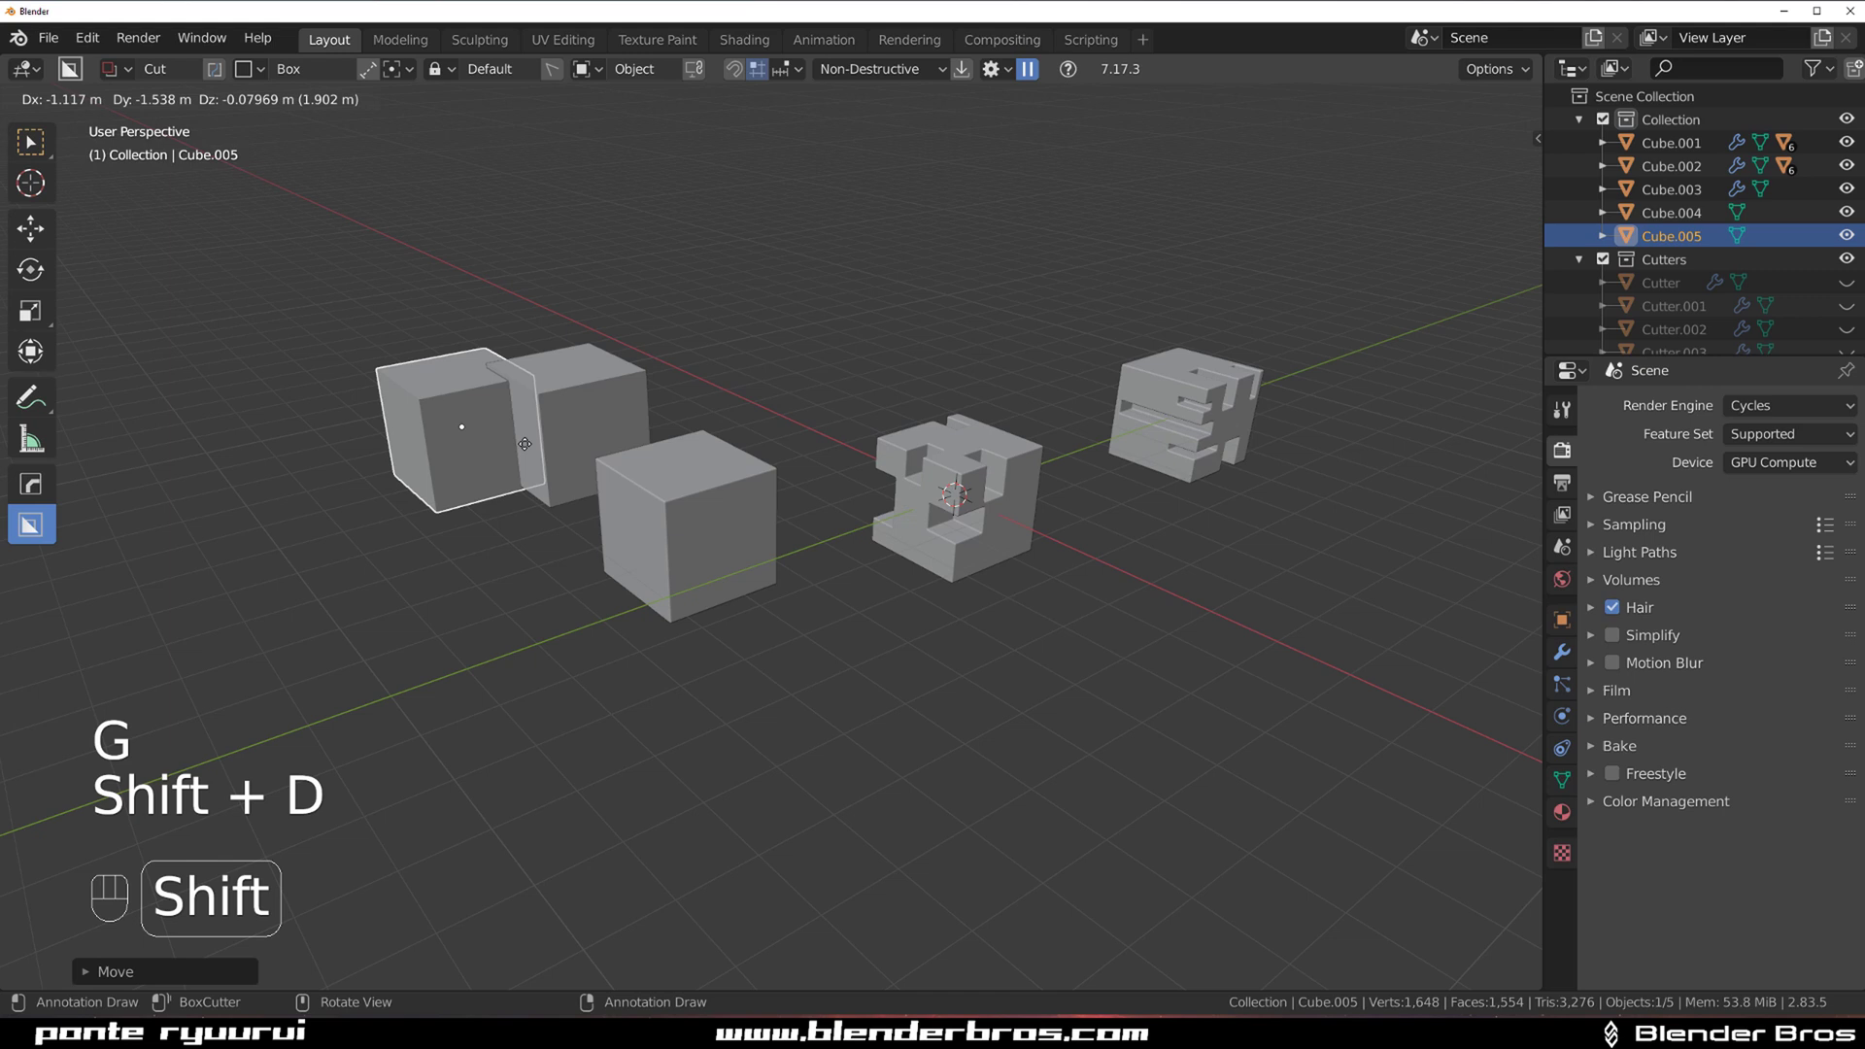
click(554, 388)
key(shift+d)
click(448, 291)
Select all three loose cubes and add a 3-segment Hard Ops bevel with a 30° angle limit and about 0.046 width
shift+click(566, 379)
shift+click(375, 412)
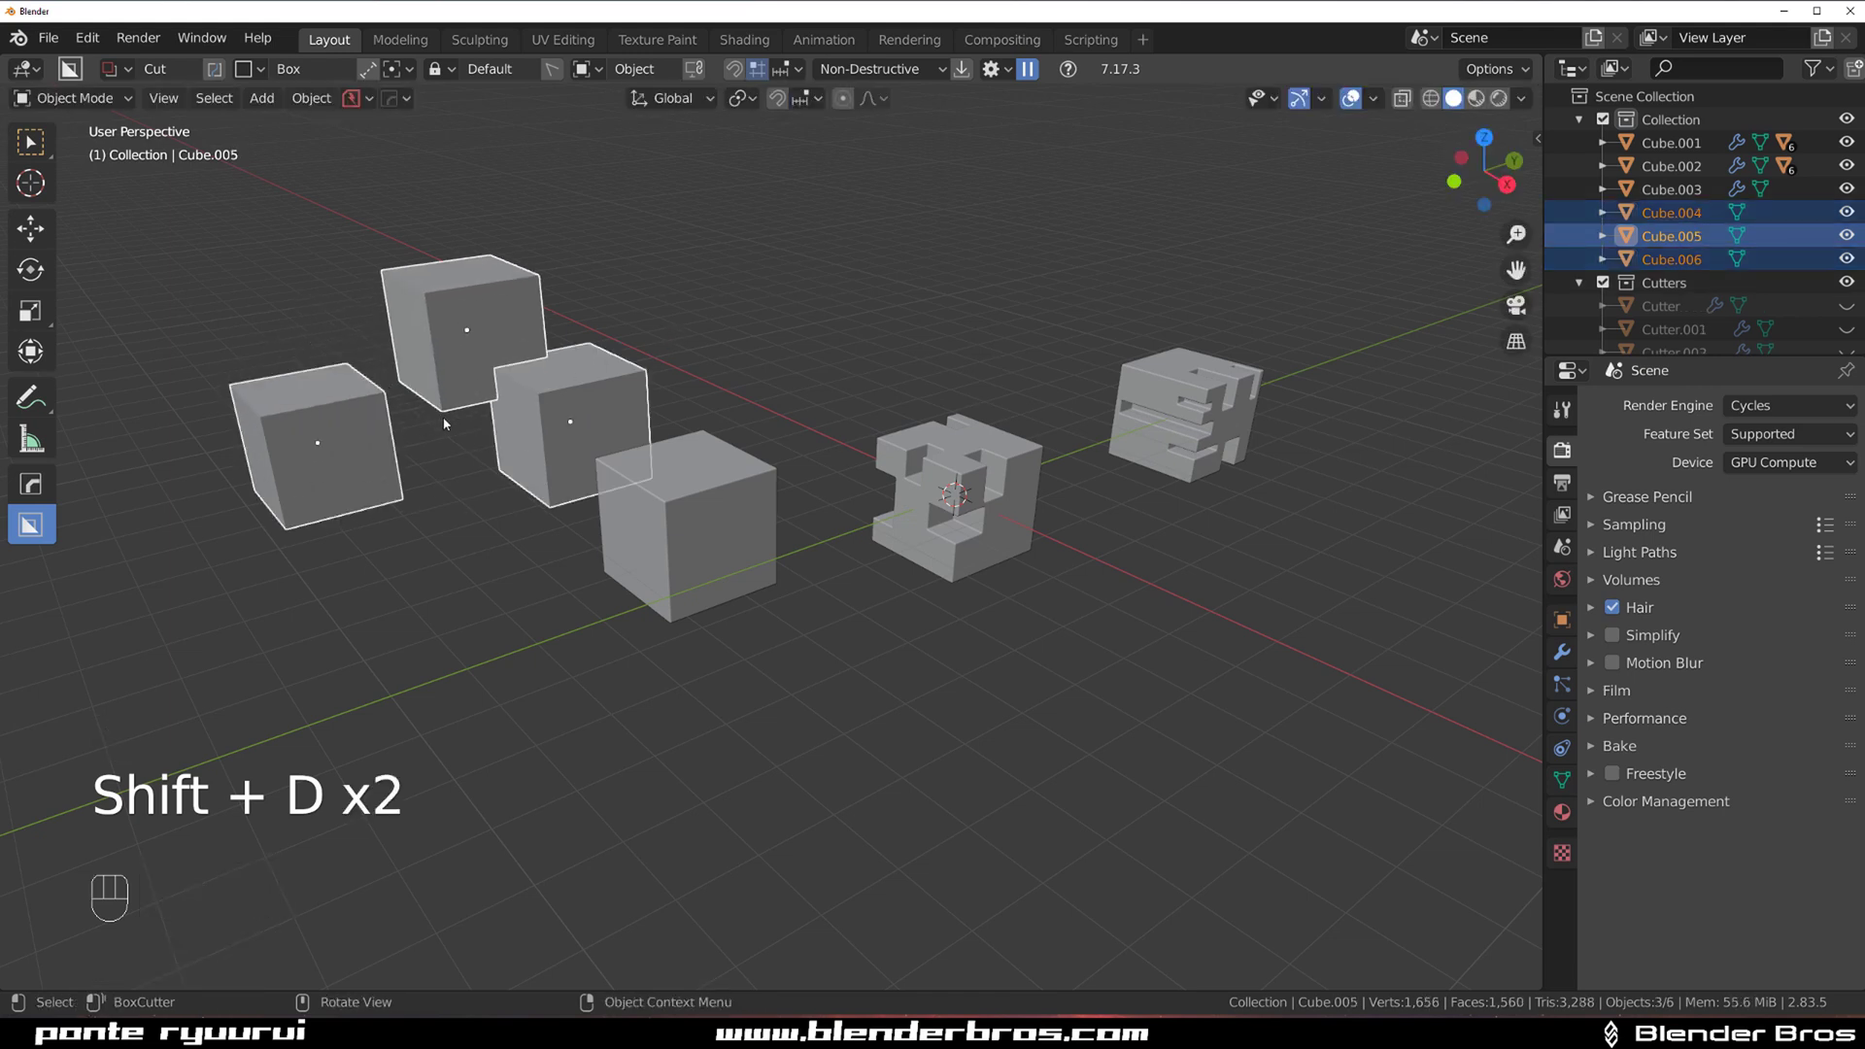
key(q)
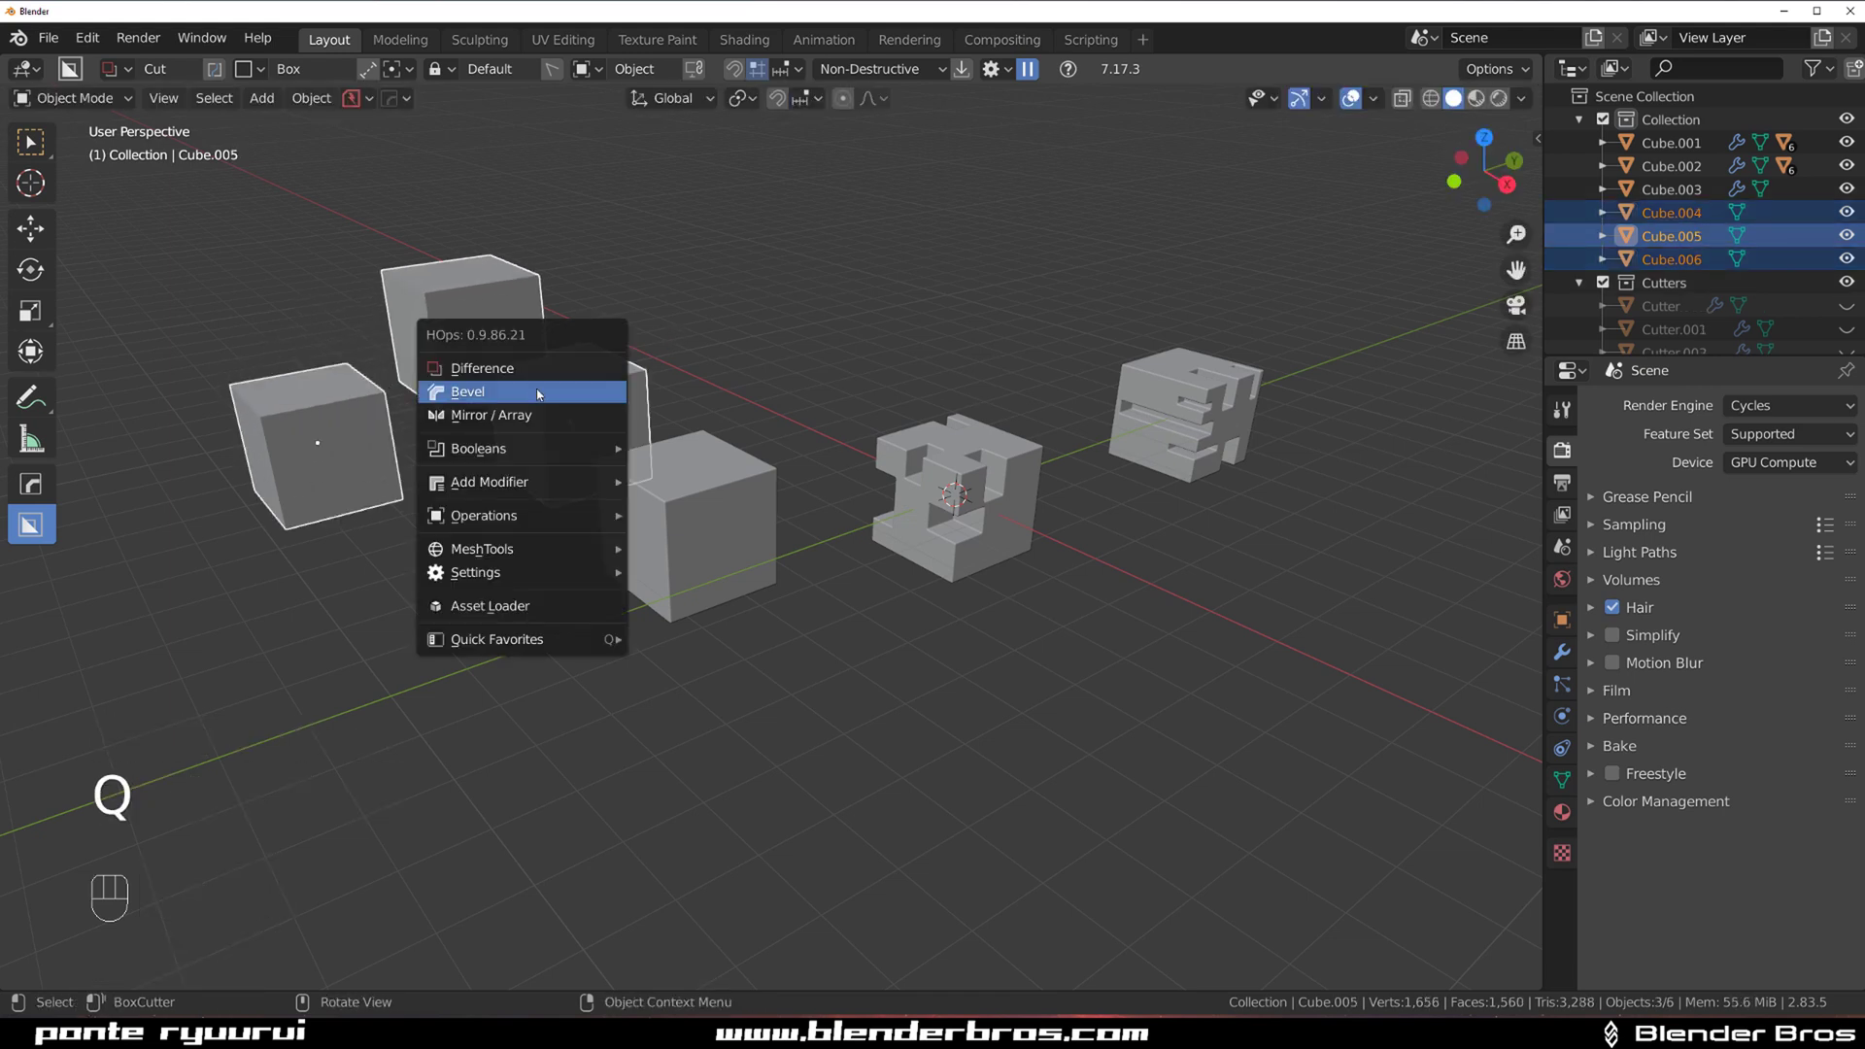
click(538, 394)
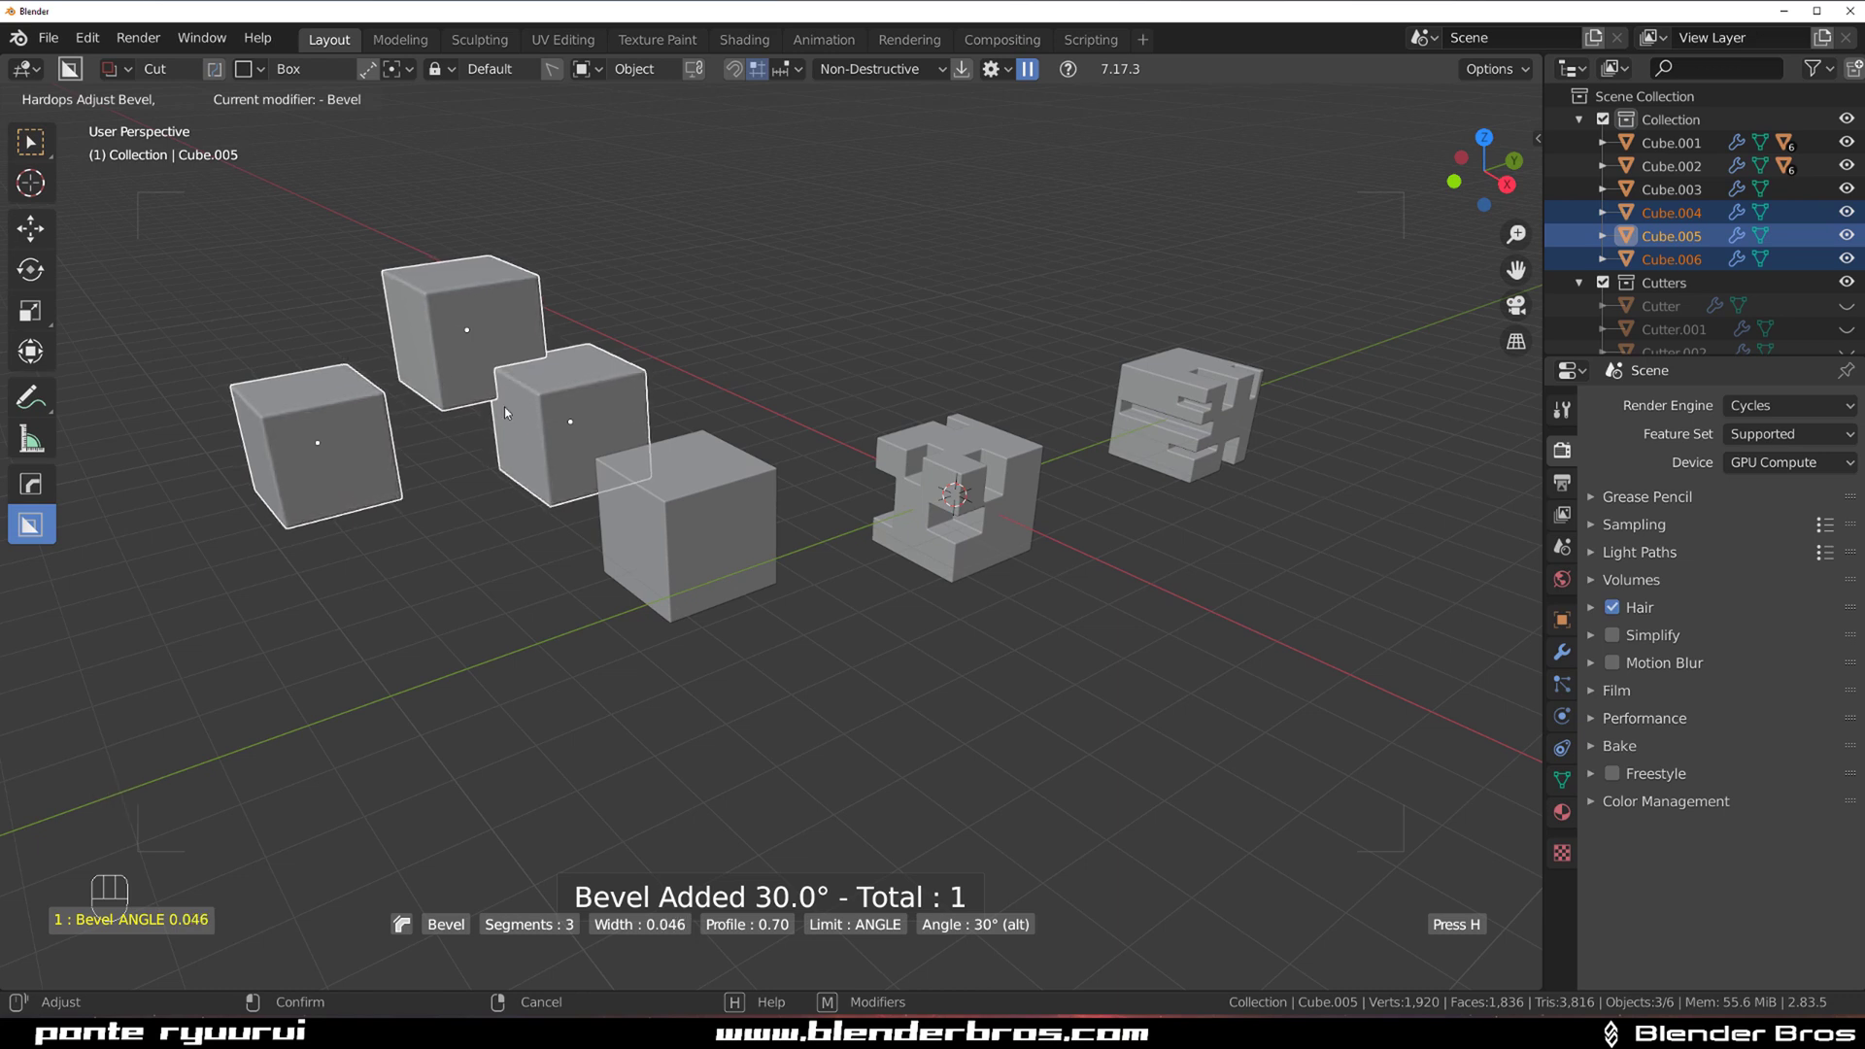
click(504, 408)
shift+middle_drag(386, 425, 546, 512)
scroll(602, 452, up, 3)
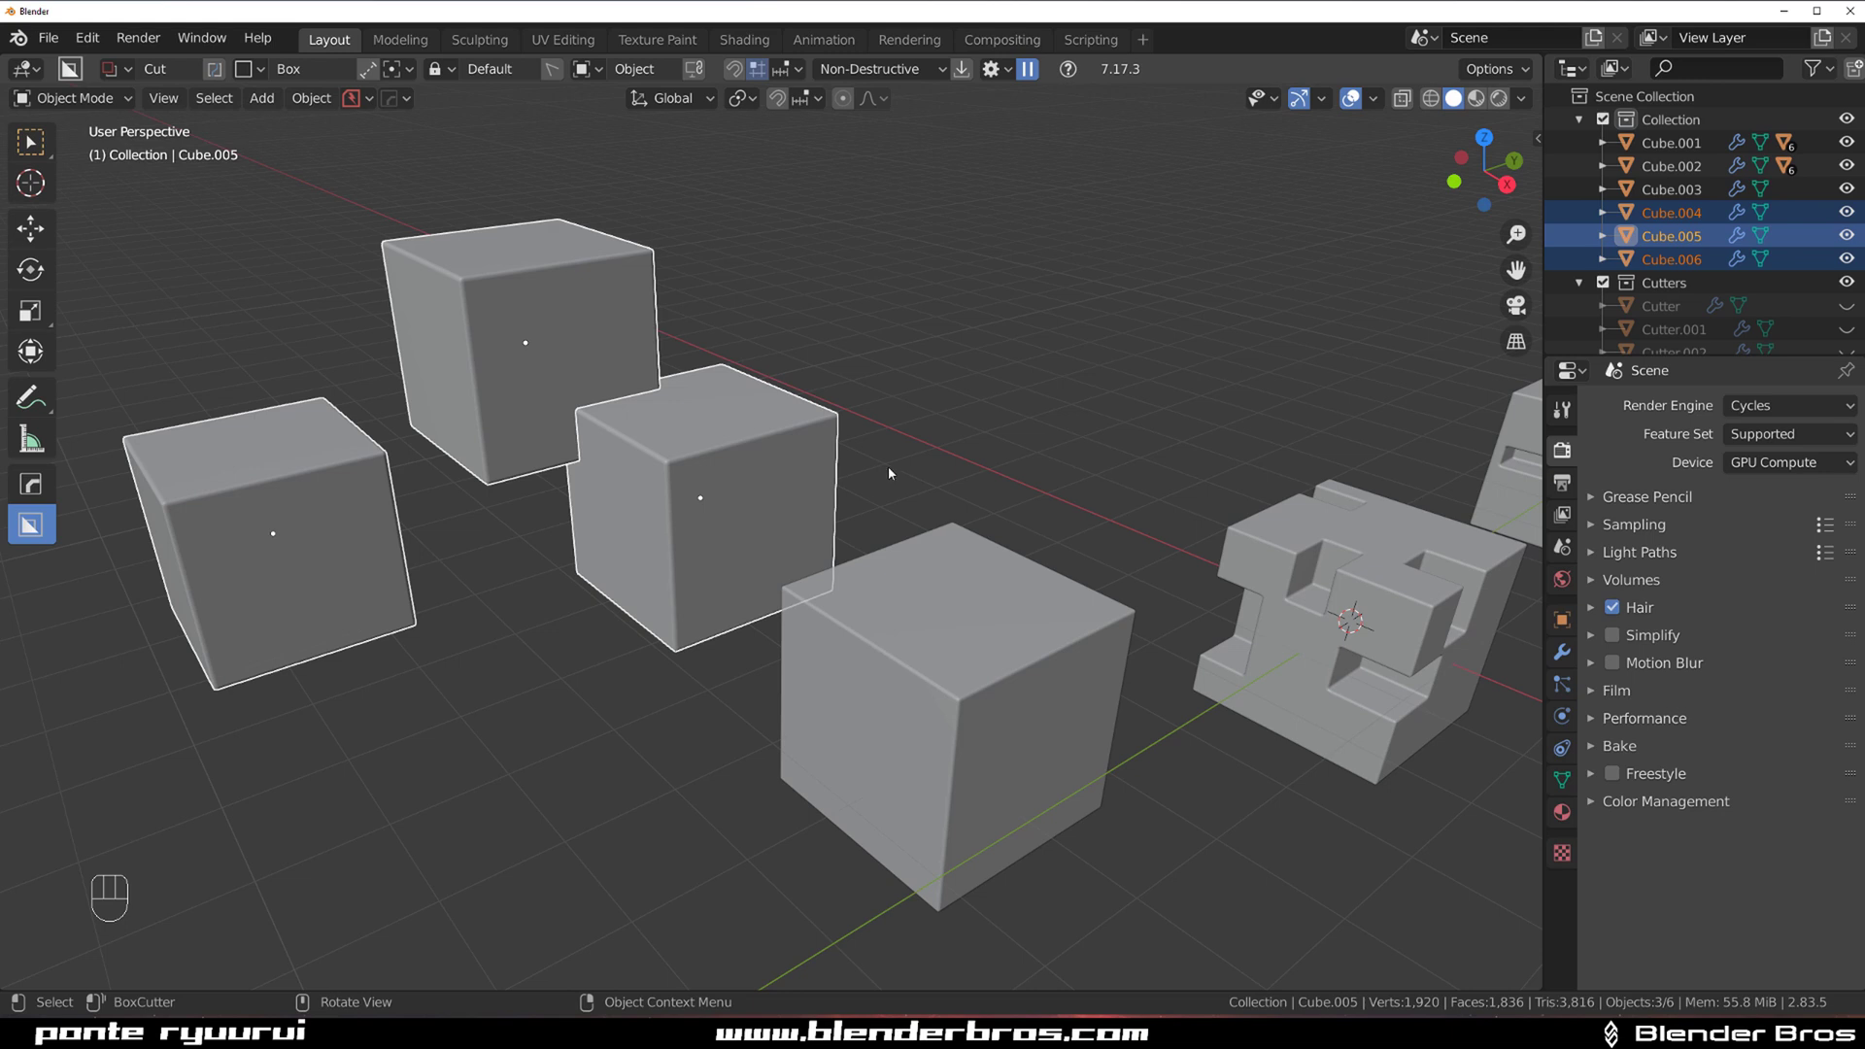
scroll(870, 453, down, 4)
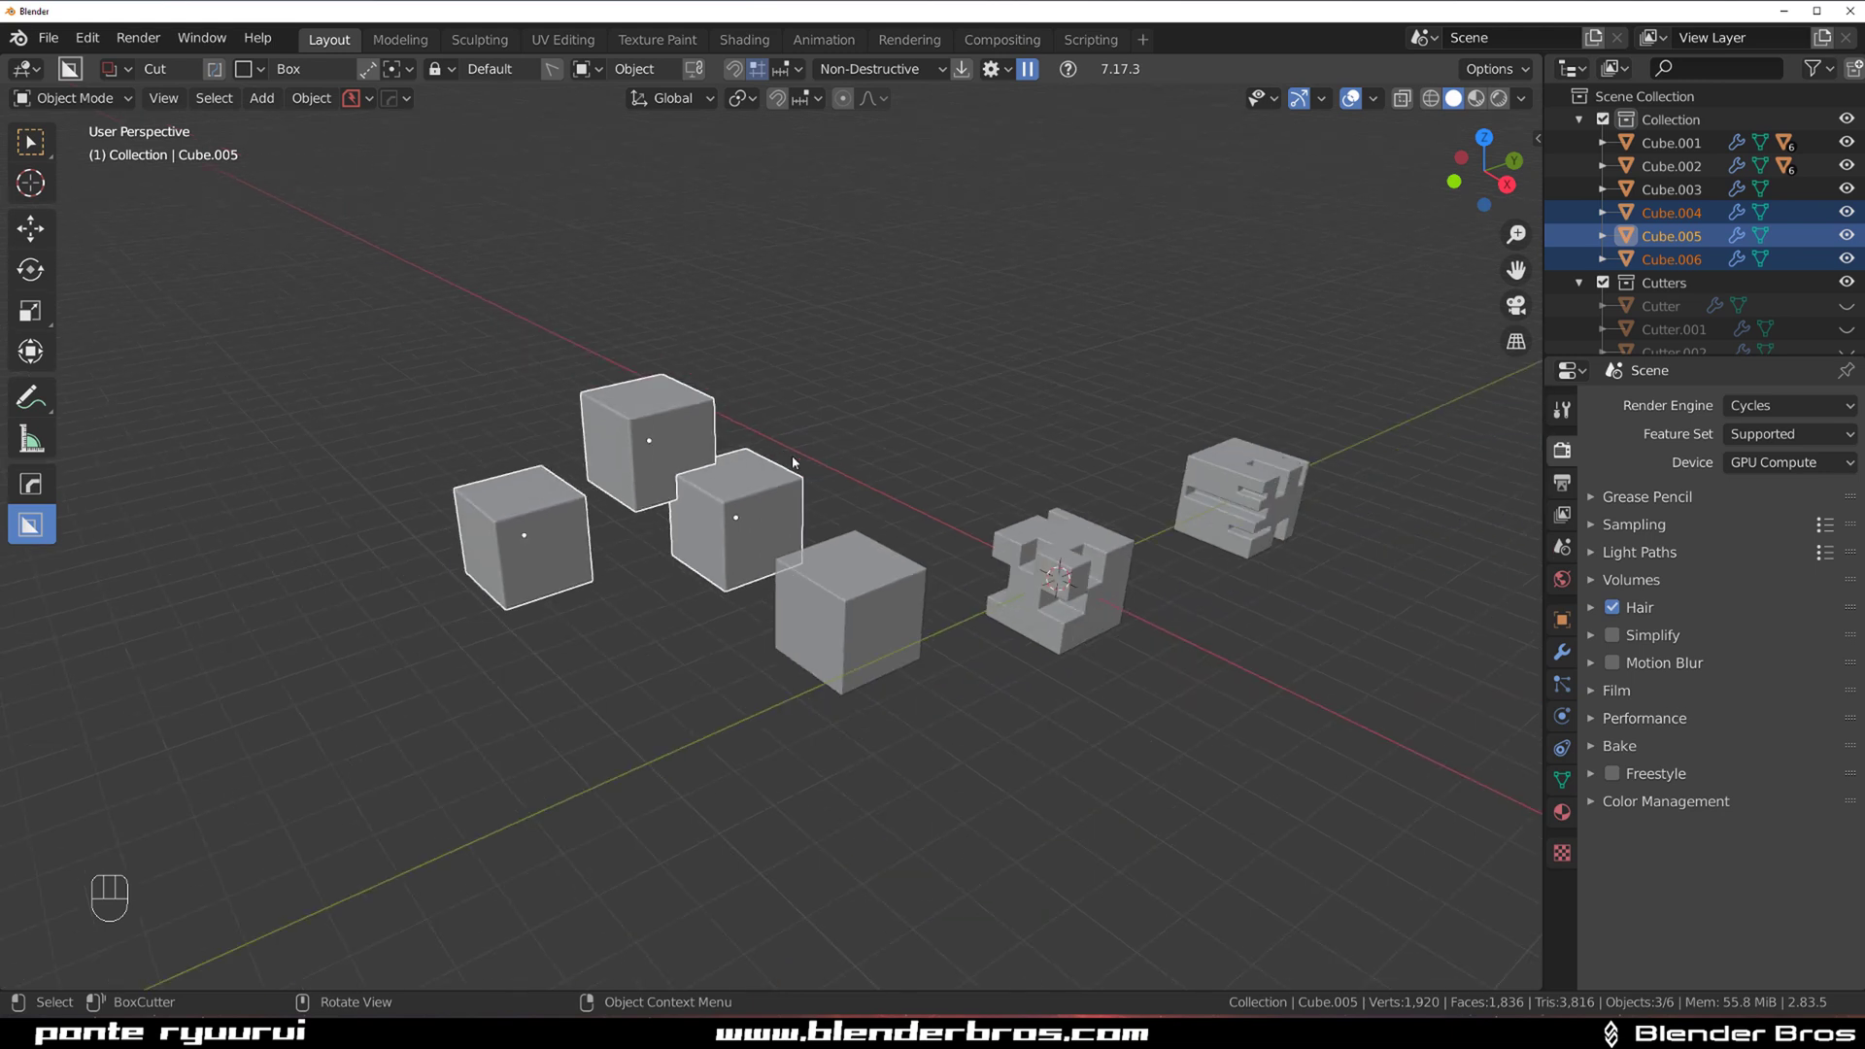
Move the rearmost of the three newly bevelled cubes away from the other cubes so it stands apart
click(670, 424)
scroll(671, 425, up, 2)
key(g)
click(894, 280)
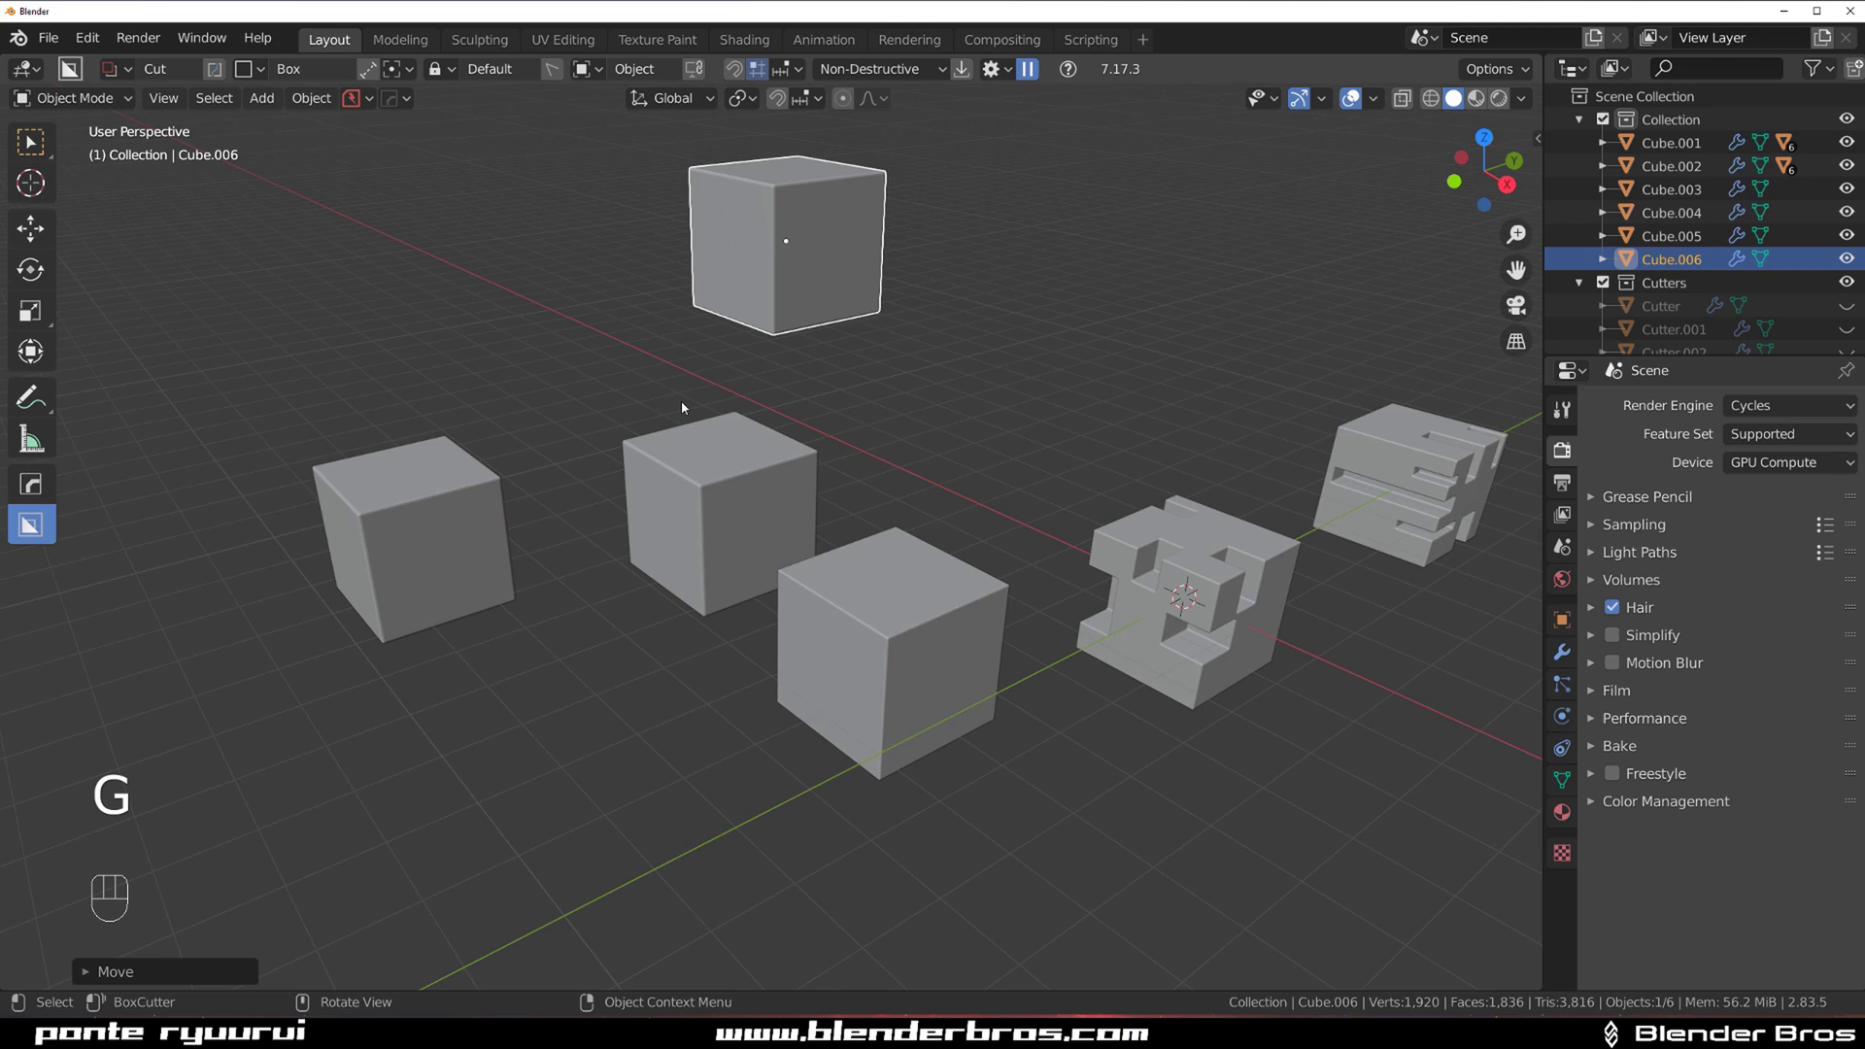
Reduce the separated cube's Hard Ops bevel to 1 segment with a width of about 0.018
middle_drag(682, 402, 849, 446)
scroll(758, 446, up, 5)
scroll(486, 450, down, 4)
middle_drag(433, 452, 742, 475)
scroll(689, 442, up, 3)
scroll(778, 457, up, 3)
scroll(742, 482, down, 3)
shift+middle_drag(862, 427, 799, 470)
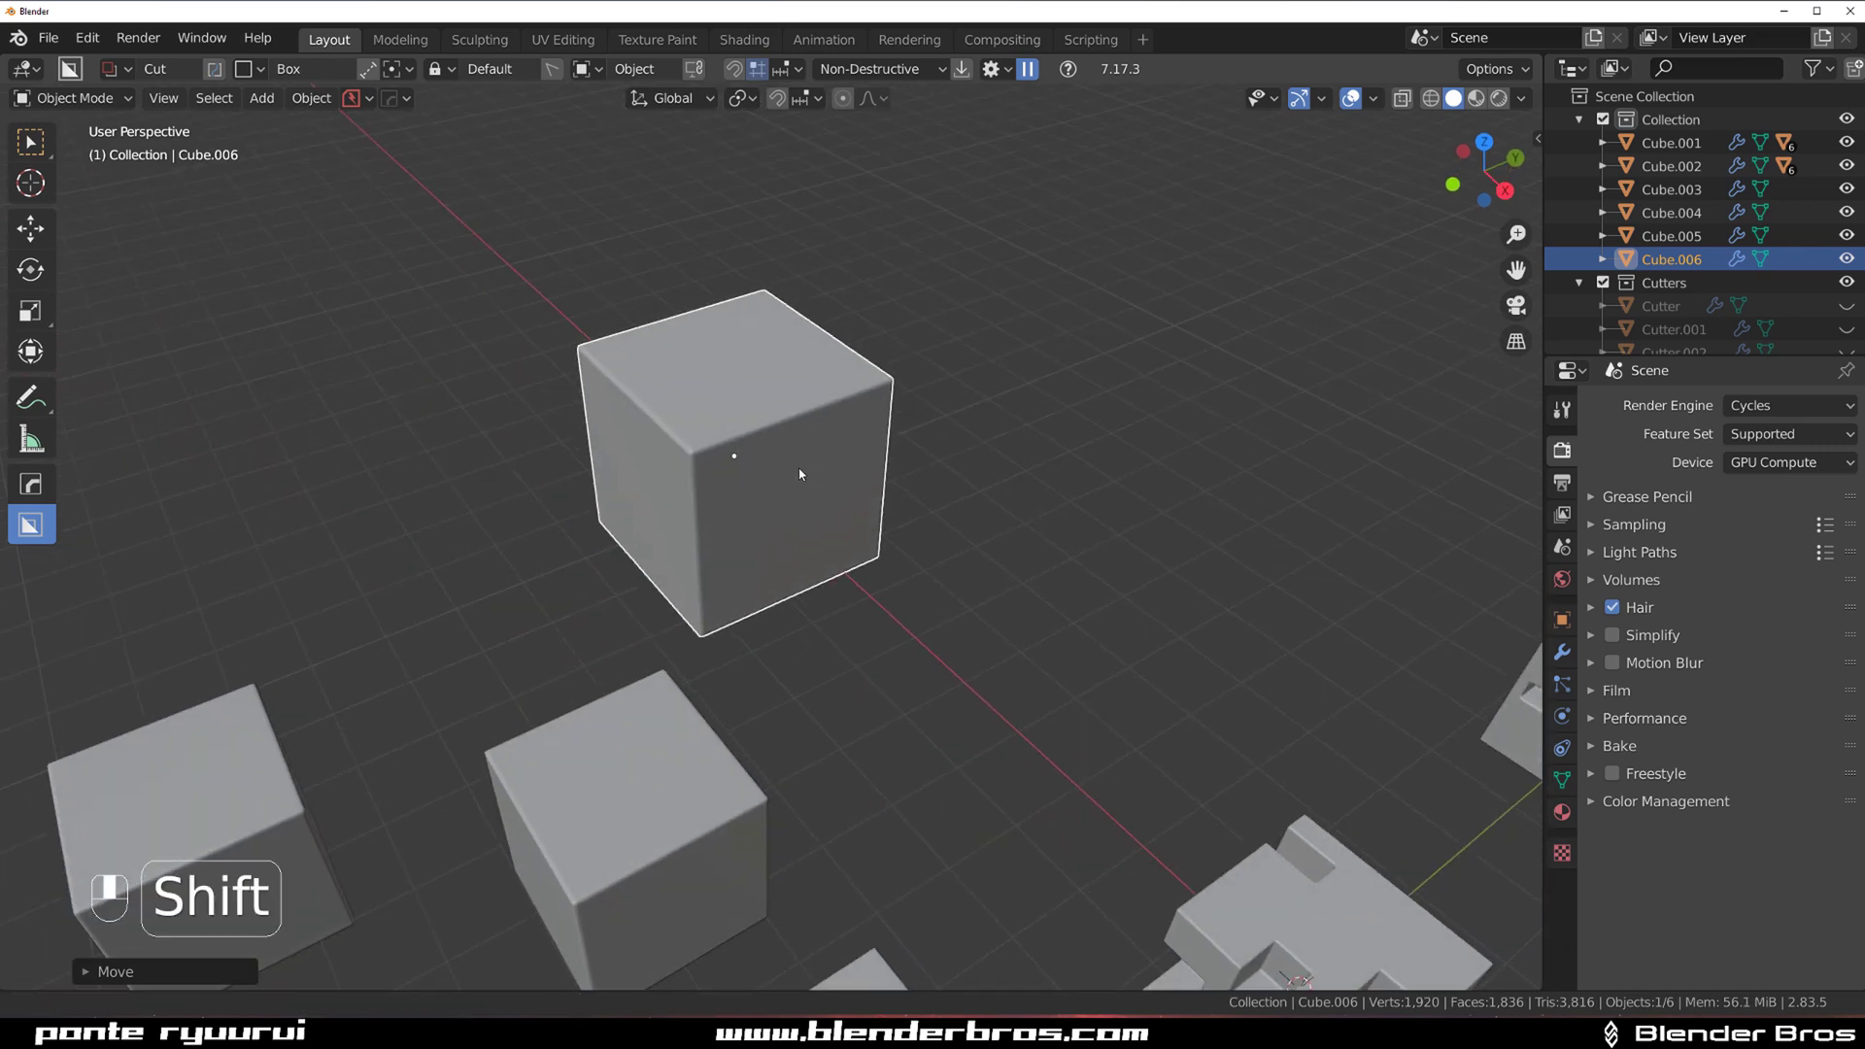
scroll(804, 453, up, 4)
key(q)
click(751, 424)
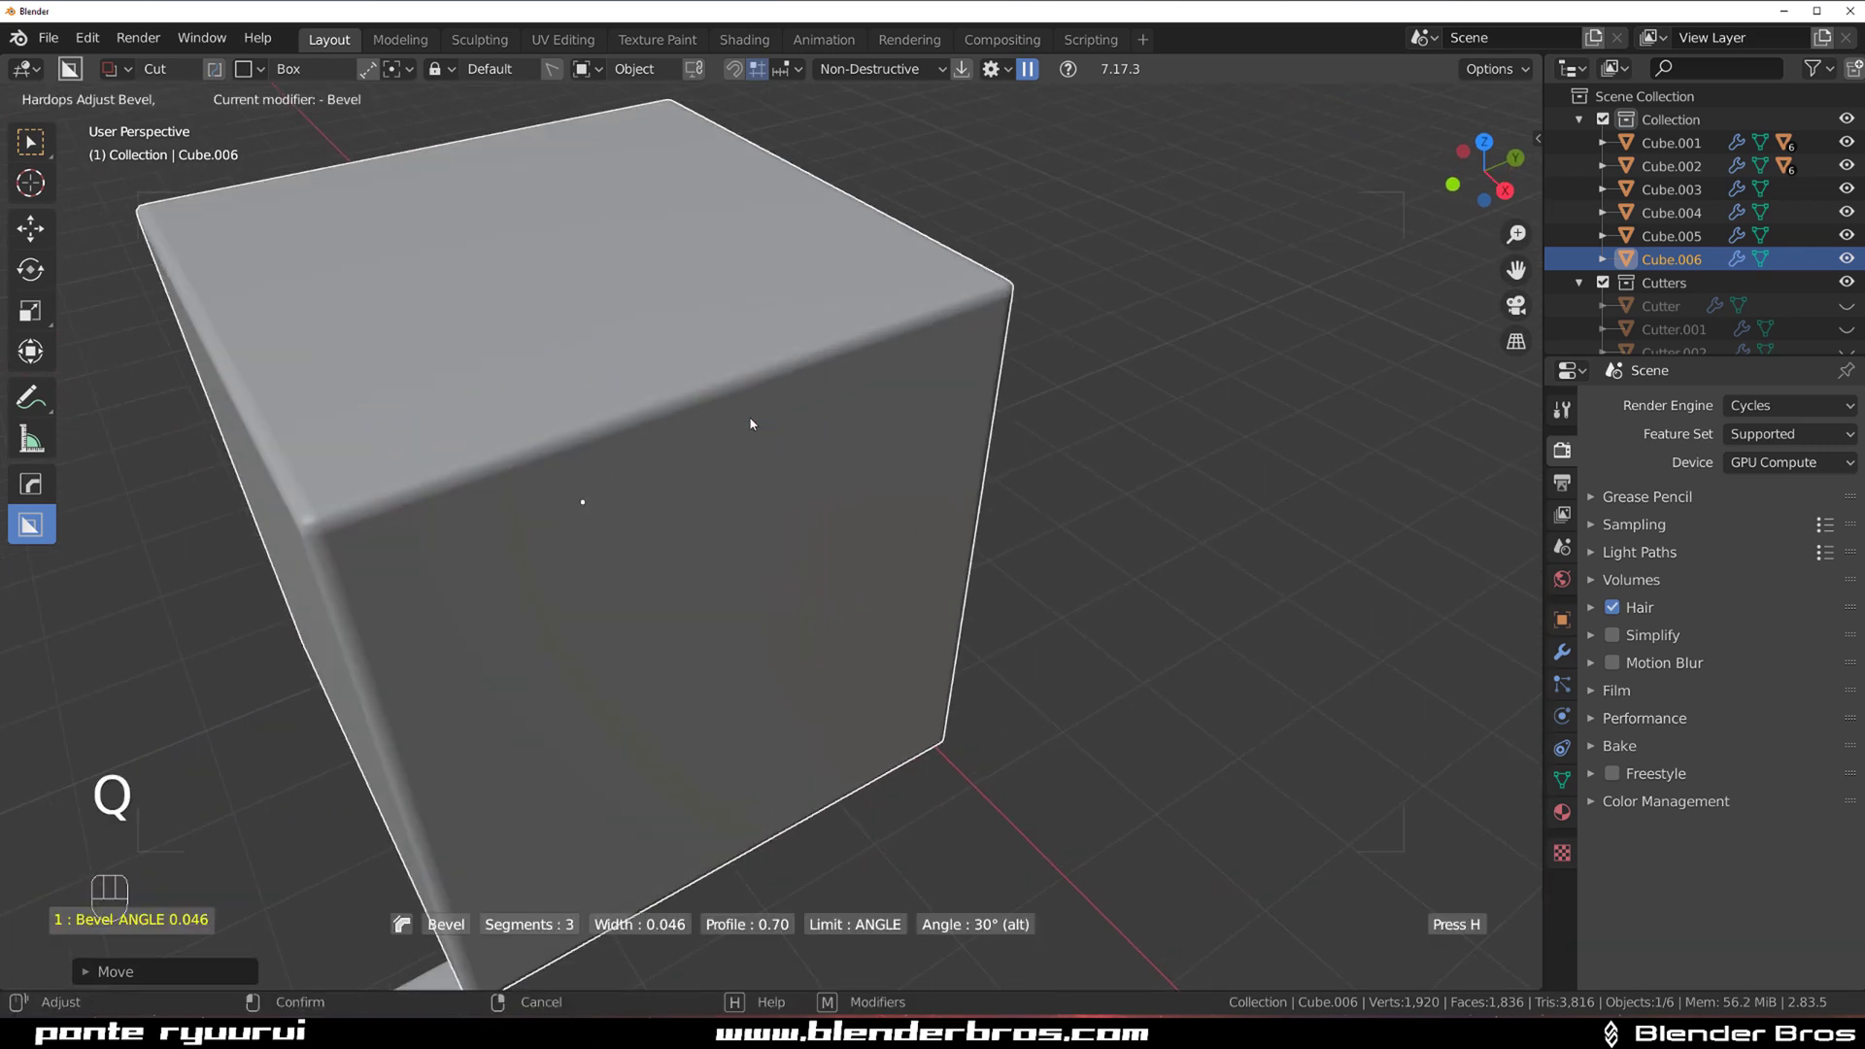
scroll(758, 430, down, 2)
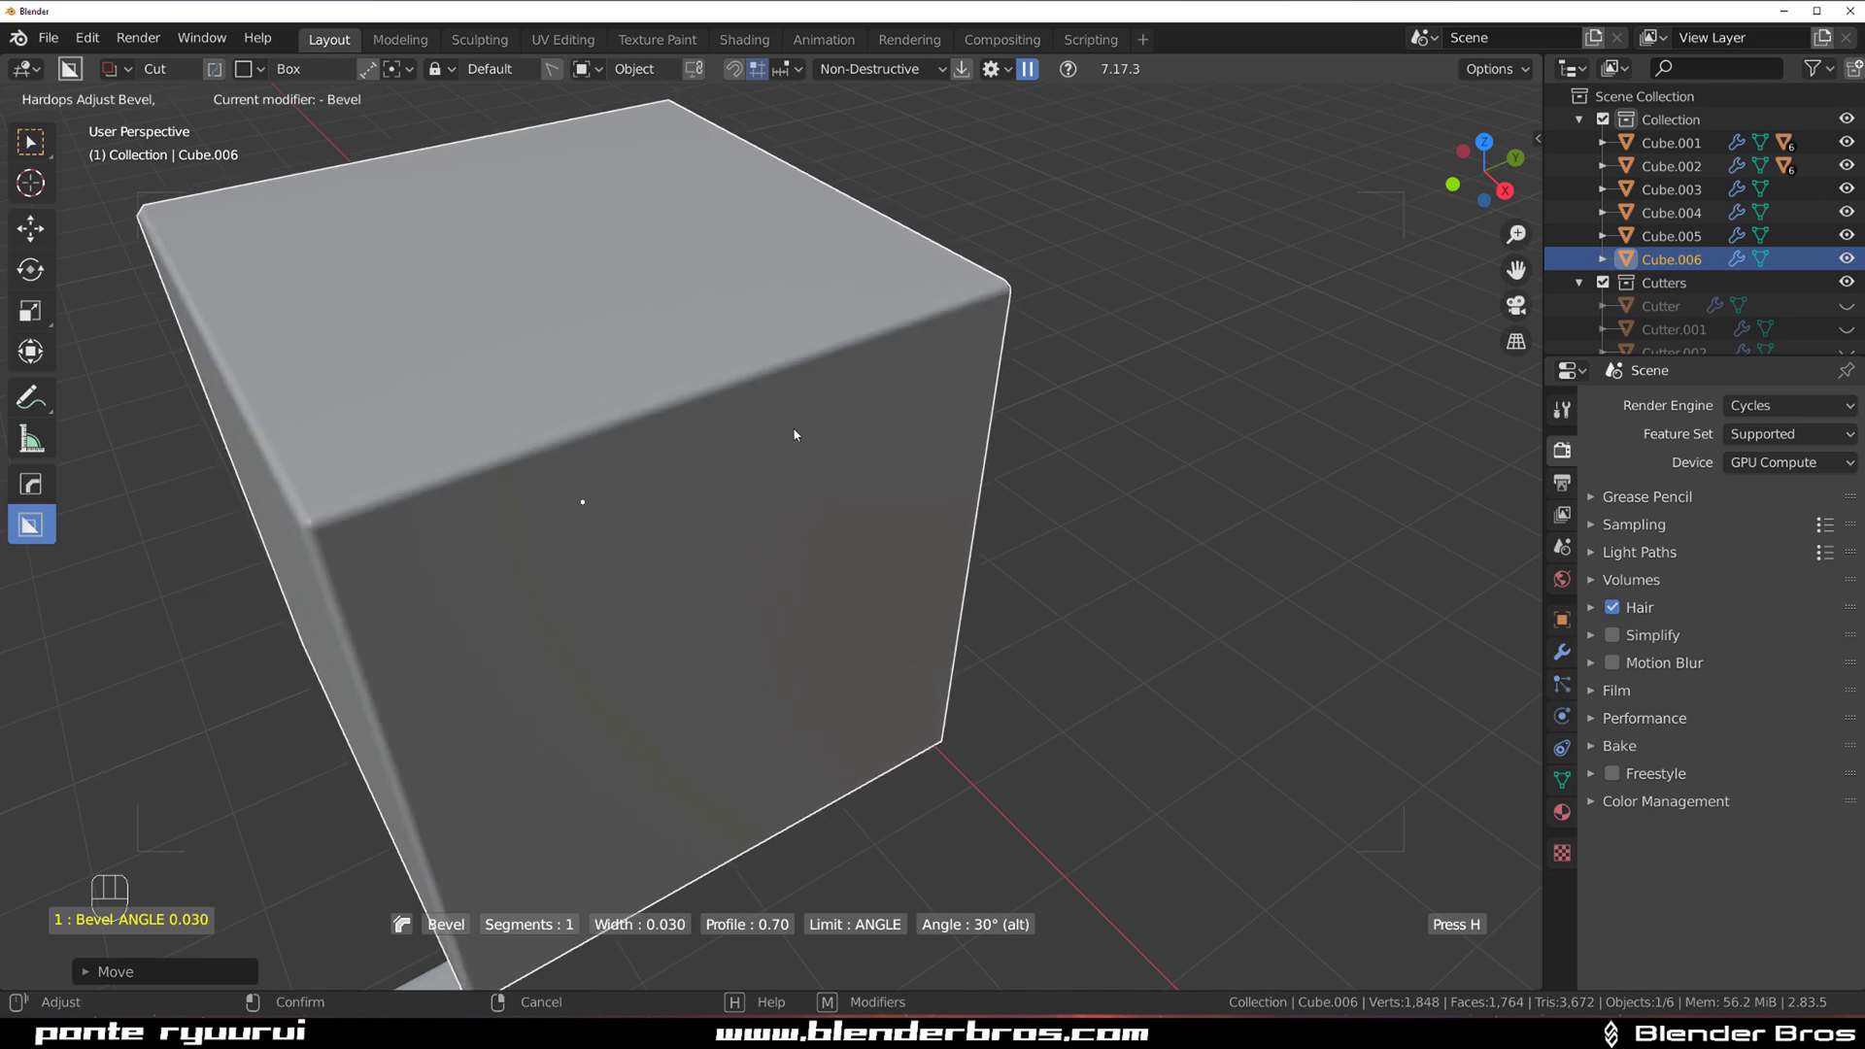
mouse_move(799, 436)
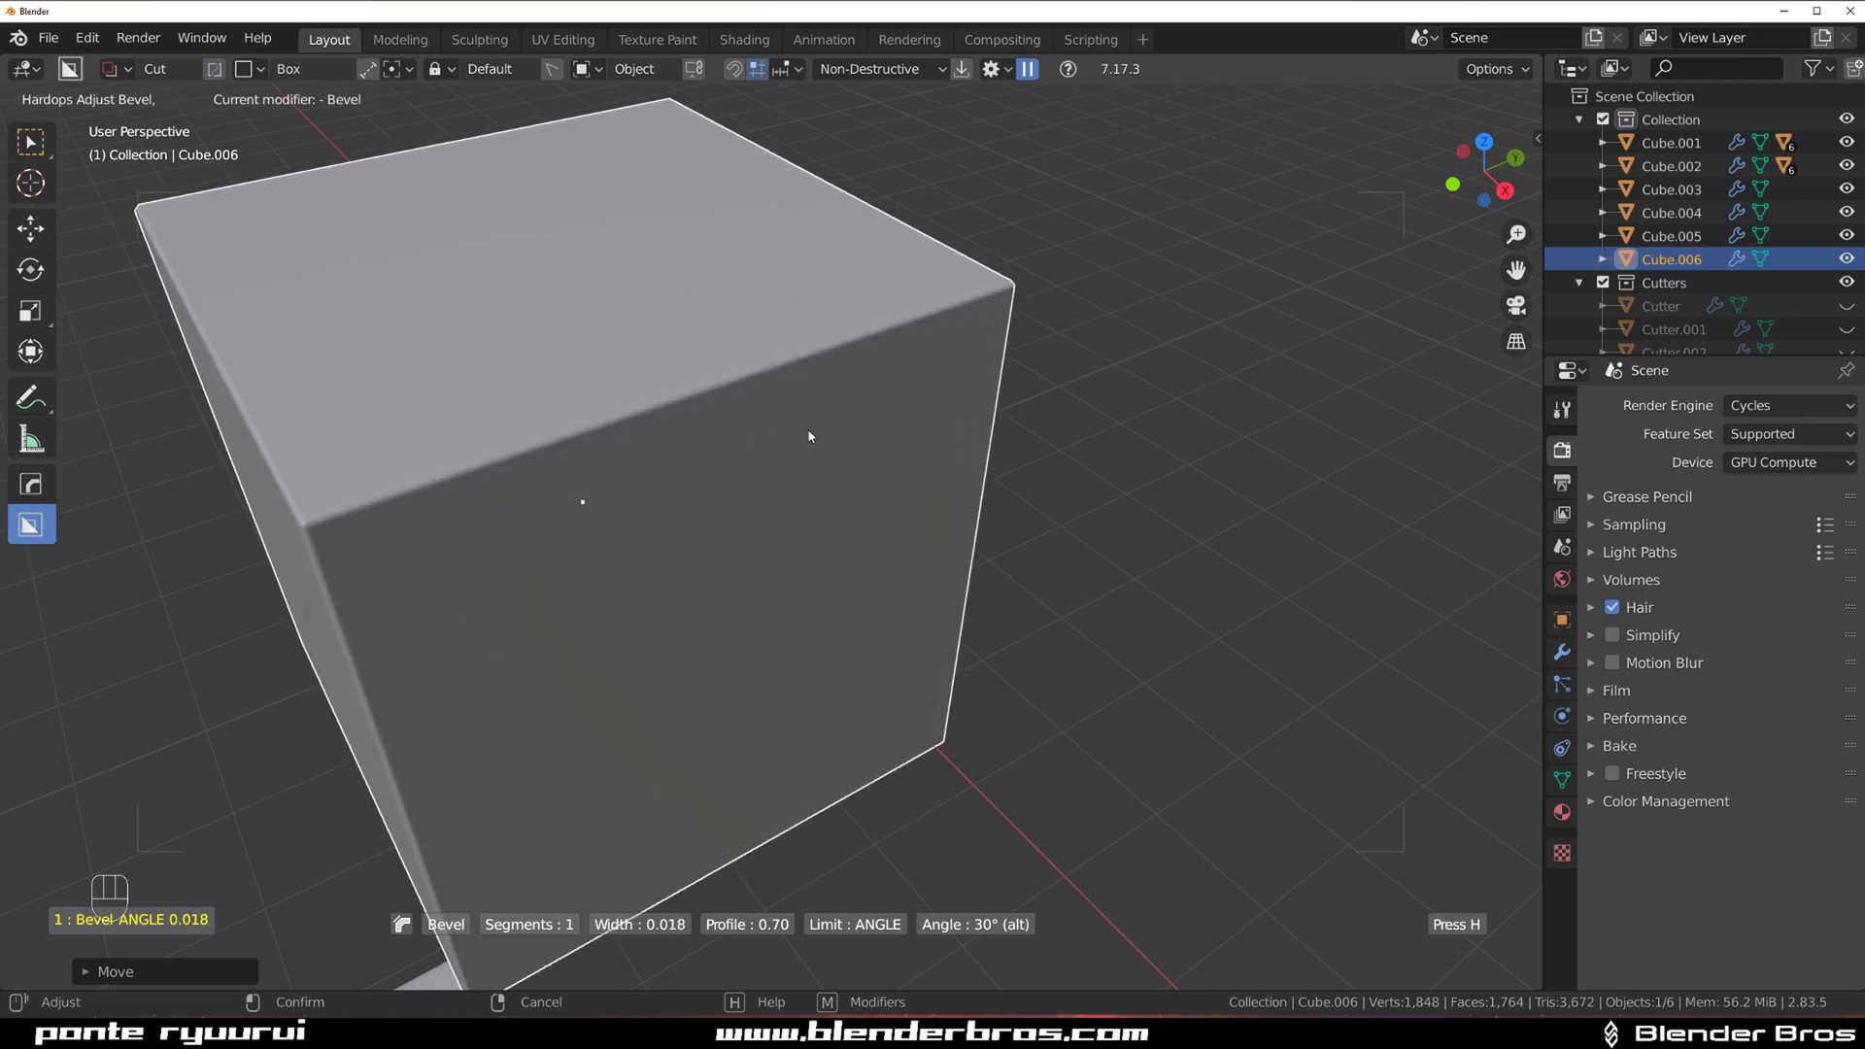
click(810, 437)
Apply the separated cube's Bevel modifier from the HOps Helper in Object Mode
scroll(768, 439, down, 3)
middle_drag(690, 446, 899, 438)
scroll(855, 452, up, 4)
key(Tab)
key(Tab)
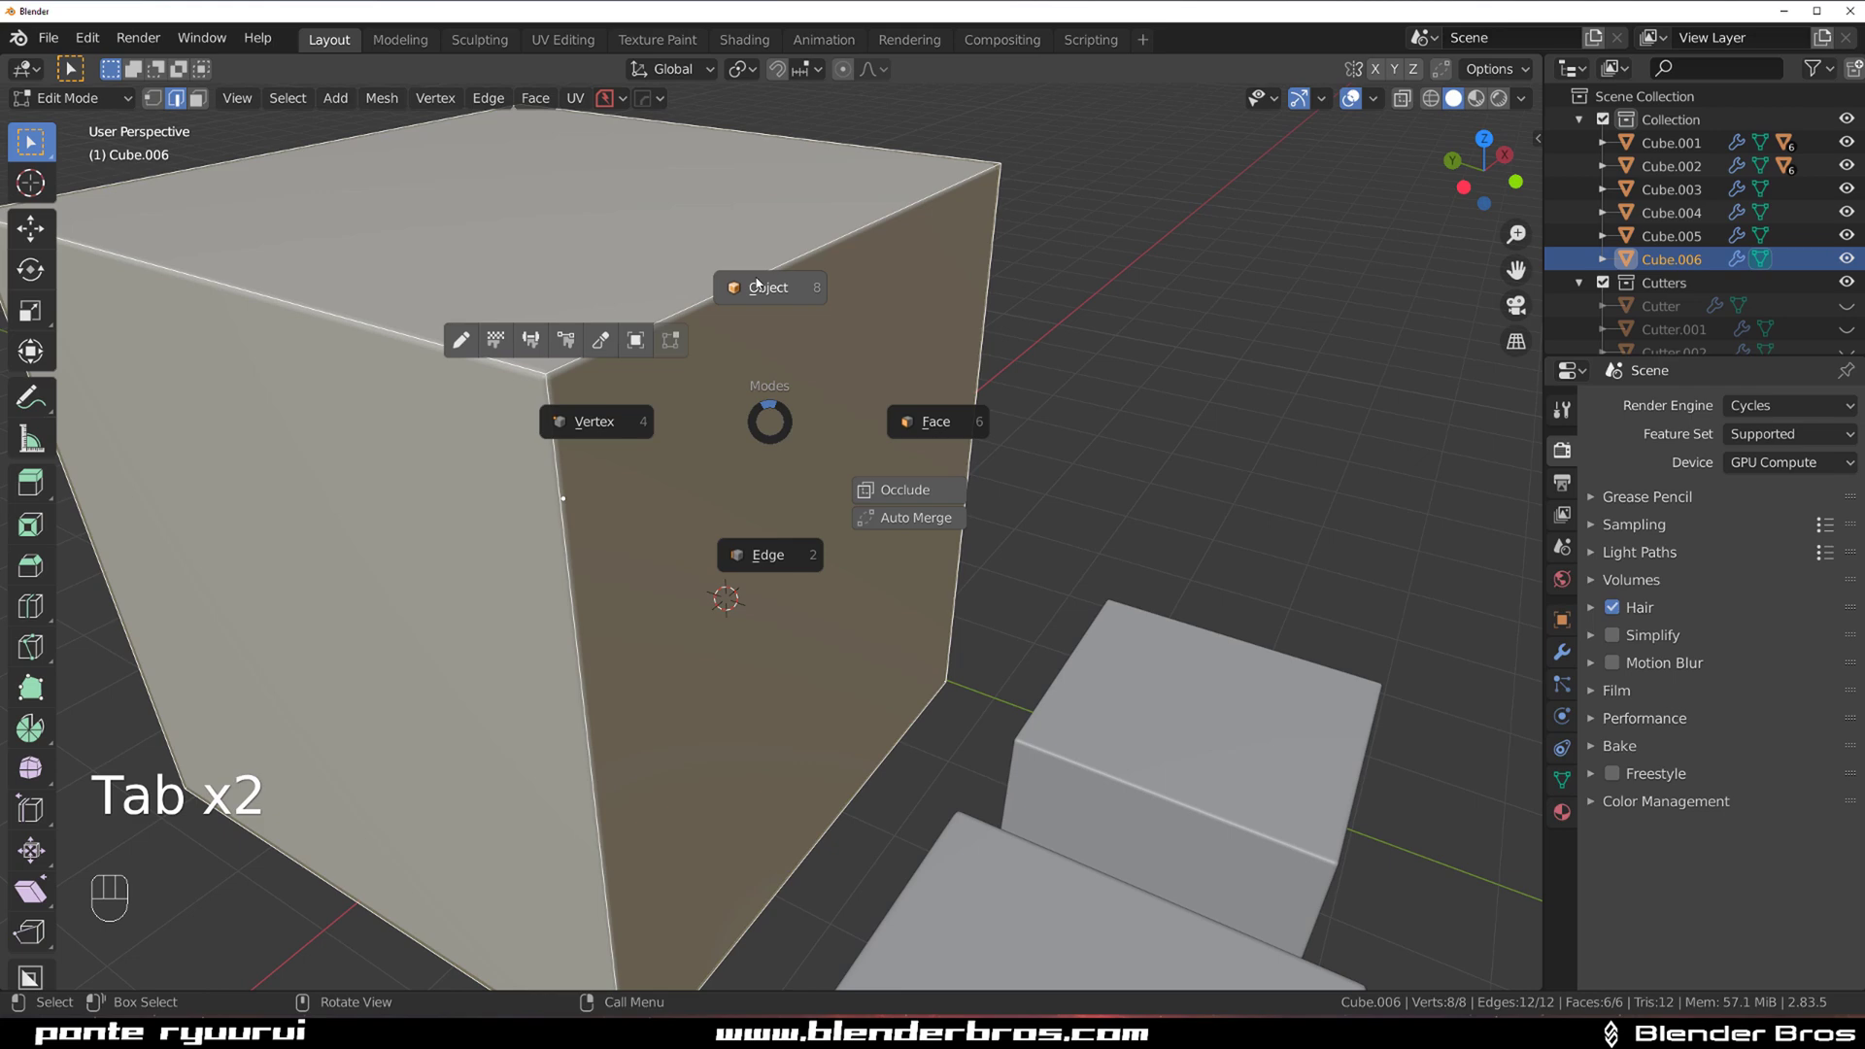
click(760, 287)
key(ctrl+grave)
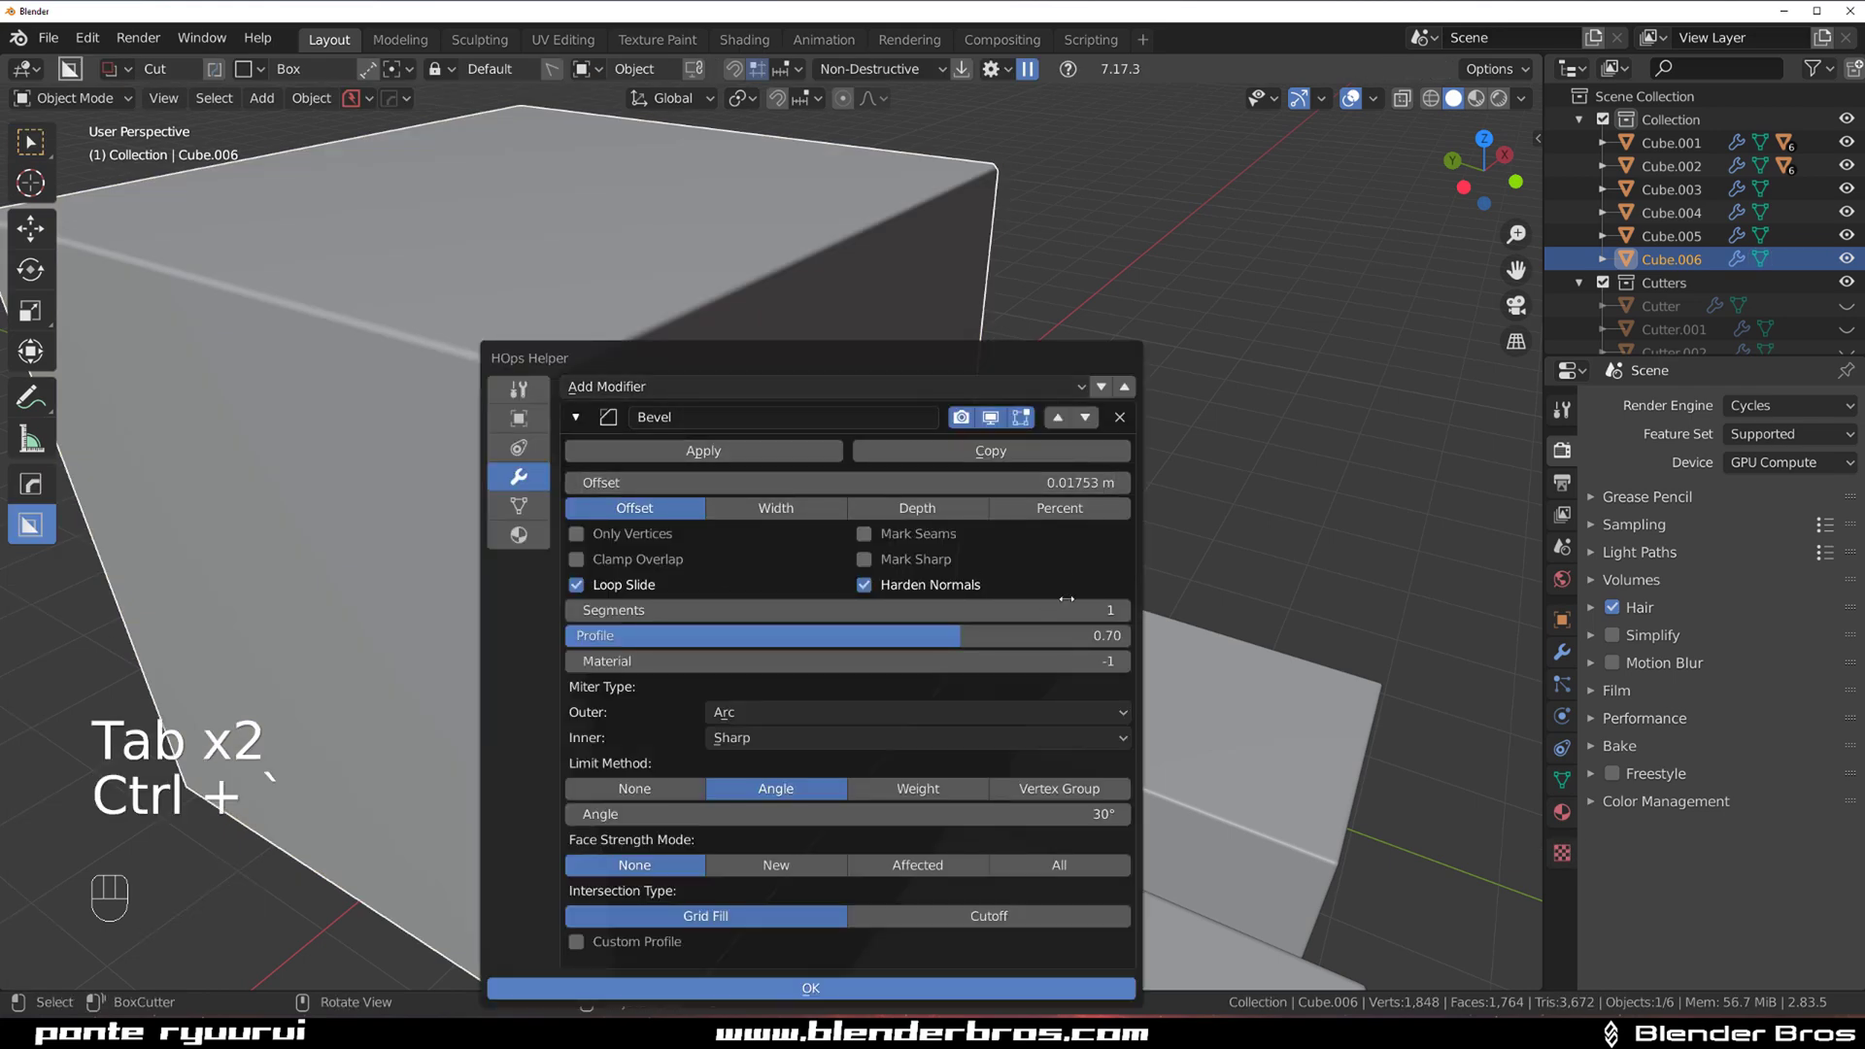
click(704, 450)
Inspect the applied bevel's edges and corner geometry in edge-select Edit Mode
key(Tab)
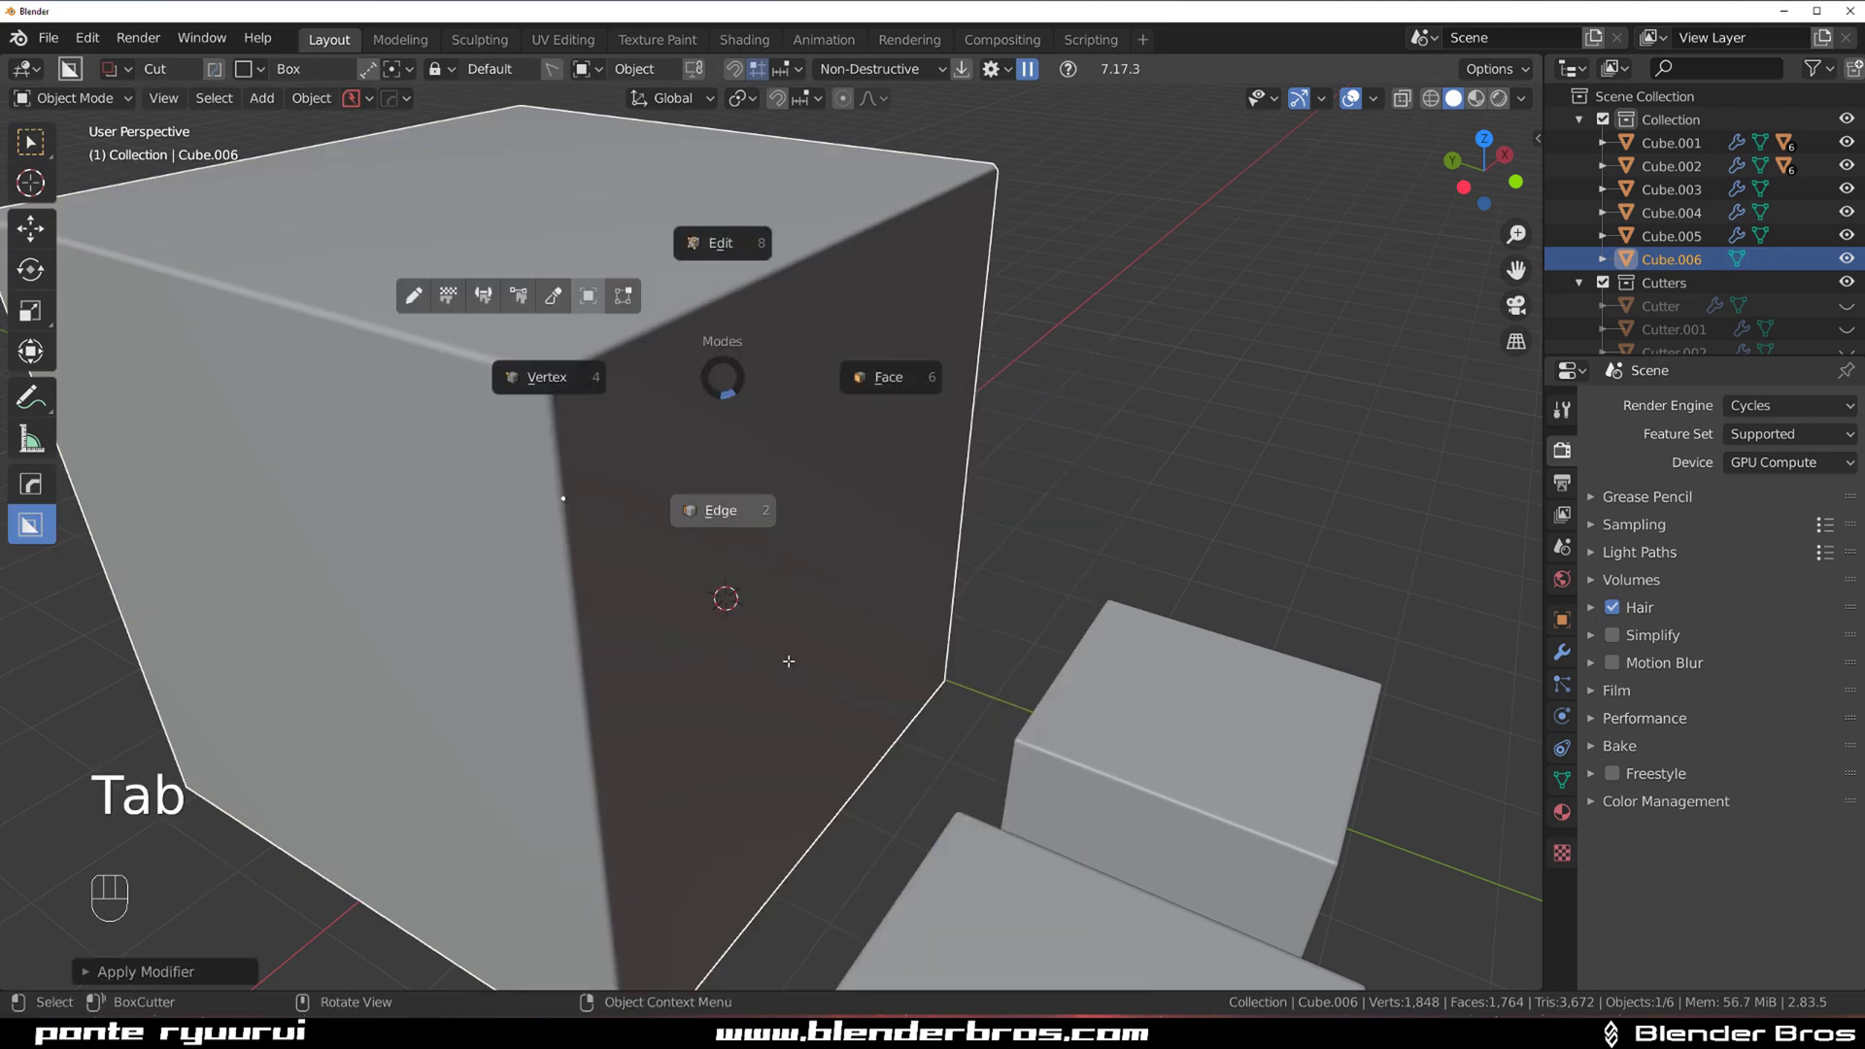
click(789, 661)
shift+middle_drag(684, 498, 758, 608)
scroll(664, 551, up, 3)
scroll(371, 603, down, 6)
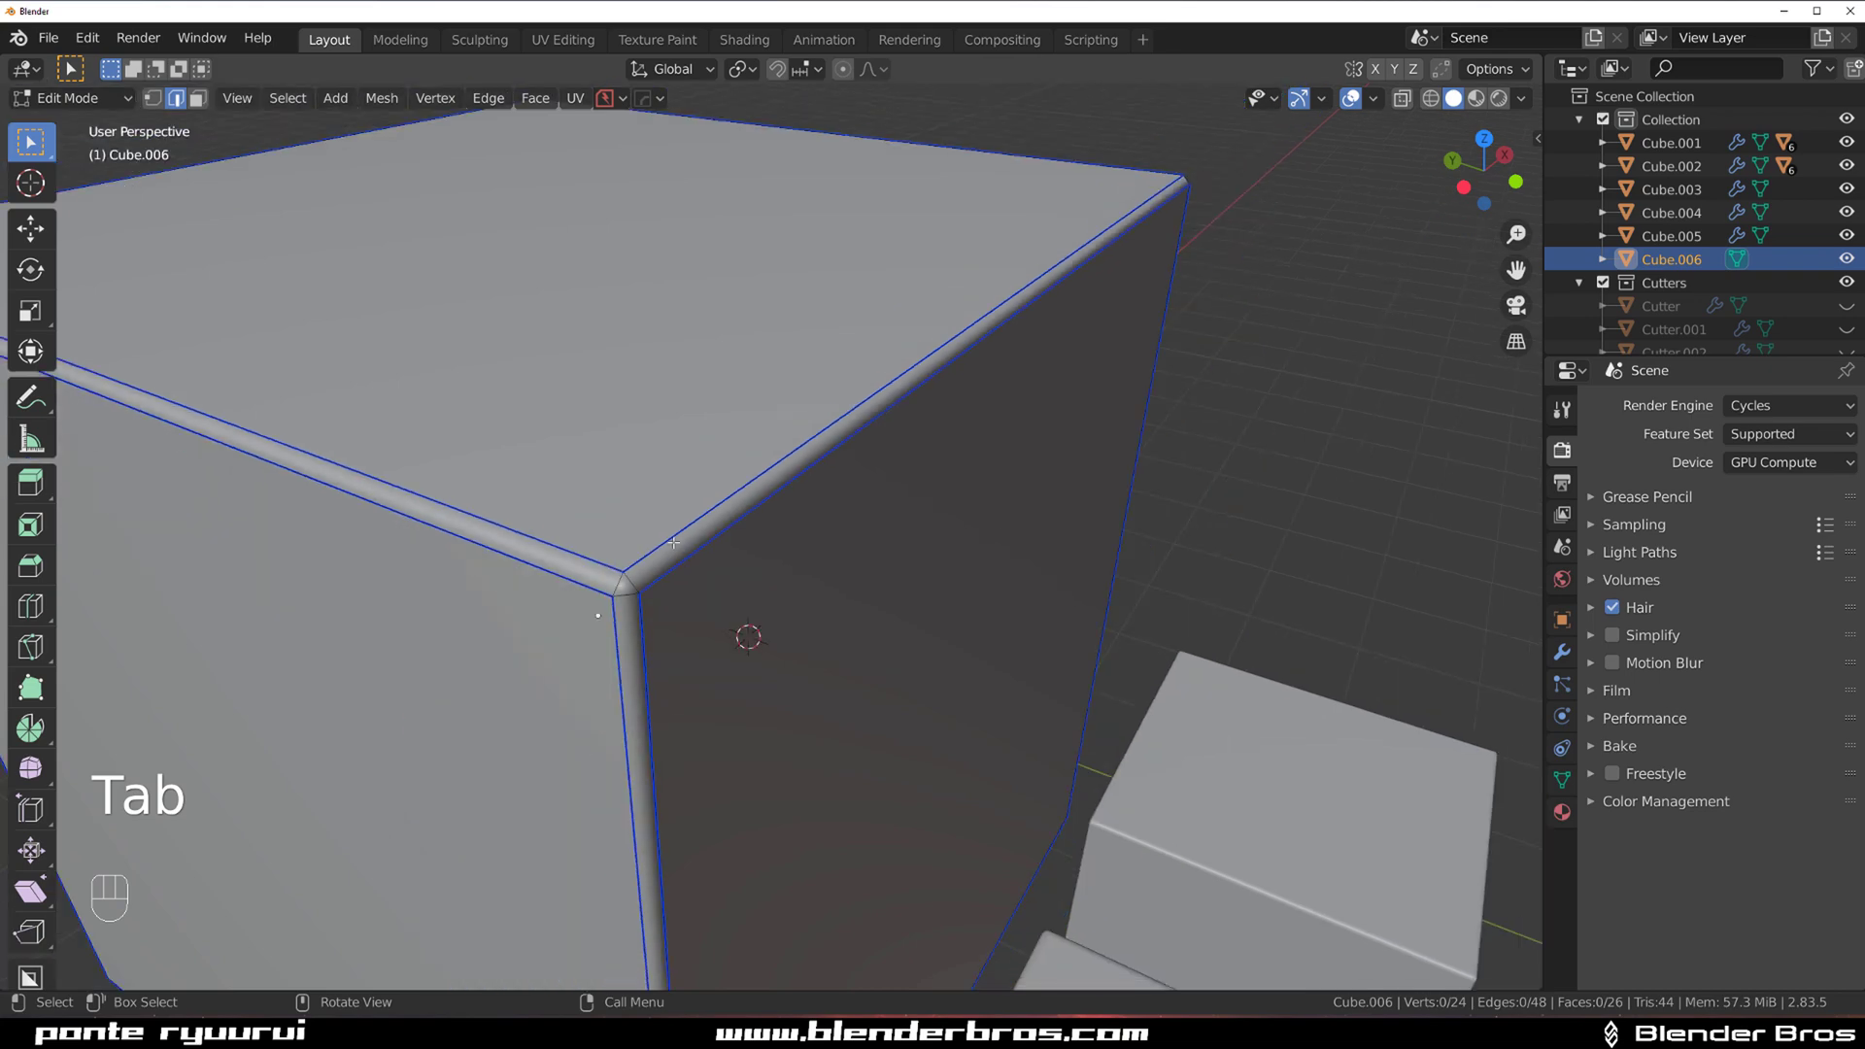
middle_drag(758, 505, 946, 492)
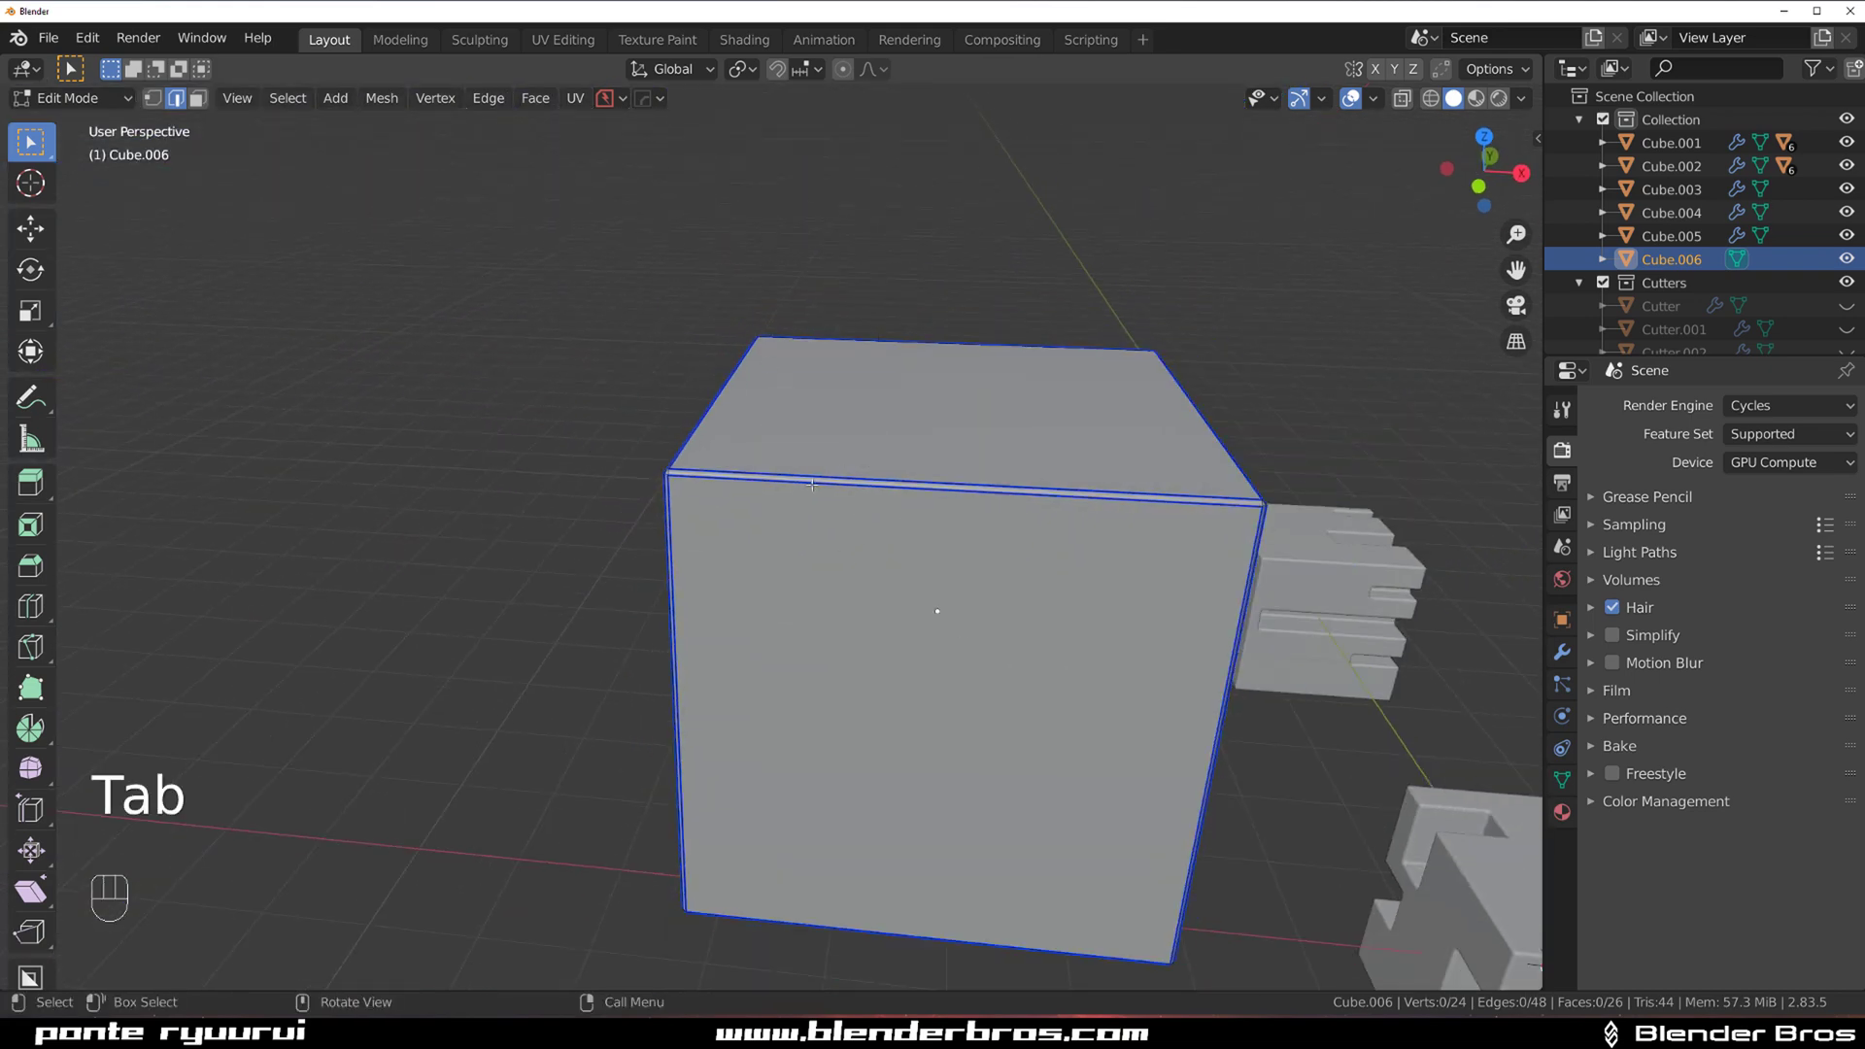
Return to Object Mode and examine the applied bevel's shading along the cube's edges from several sides
key(Tab)
scroll(641, 494, up, 3)
middle_drag(561, 487, 645, 486)
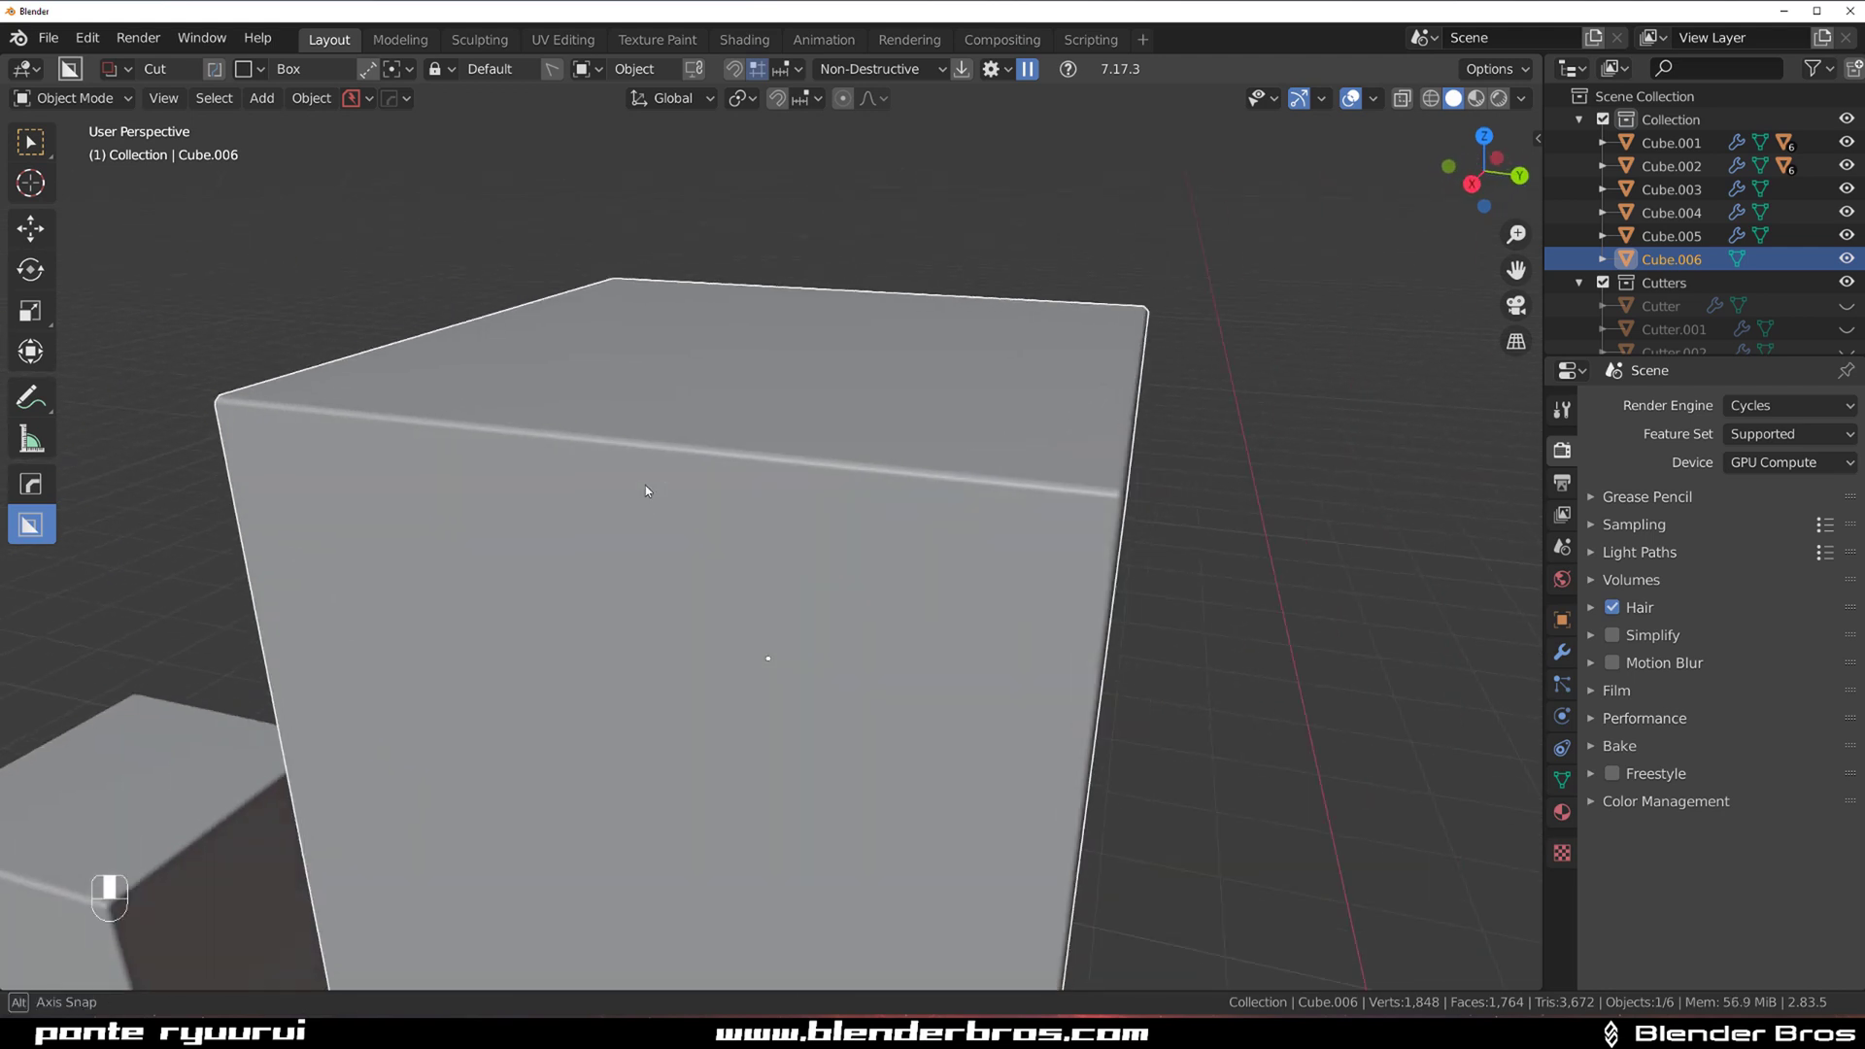
scroll(976, 486, down, 4)
middle_drag(986, 503, 696, 519)
key(Tab)
key(Tab)
scroll(961, 583, down, 4)
scroll(699, 516, up, 1)
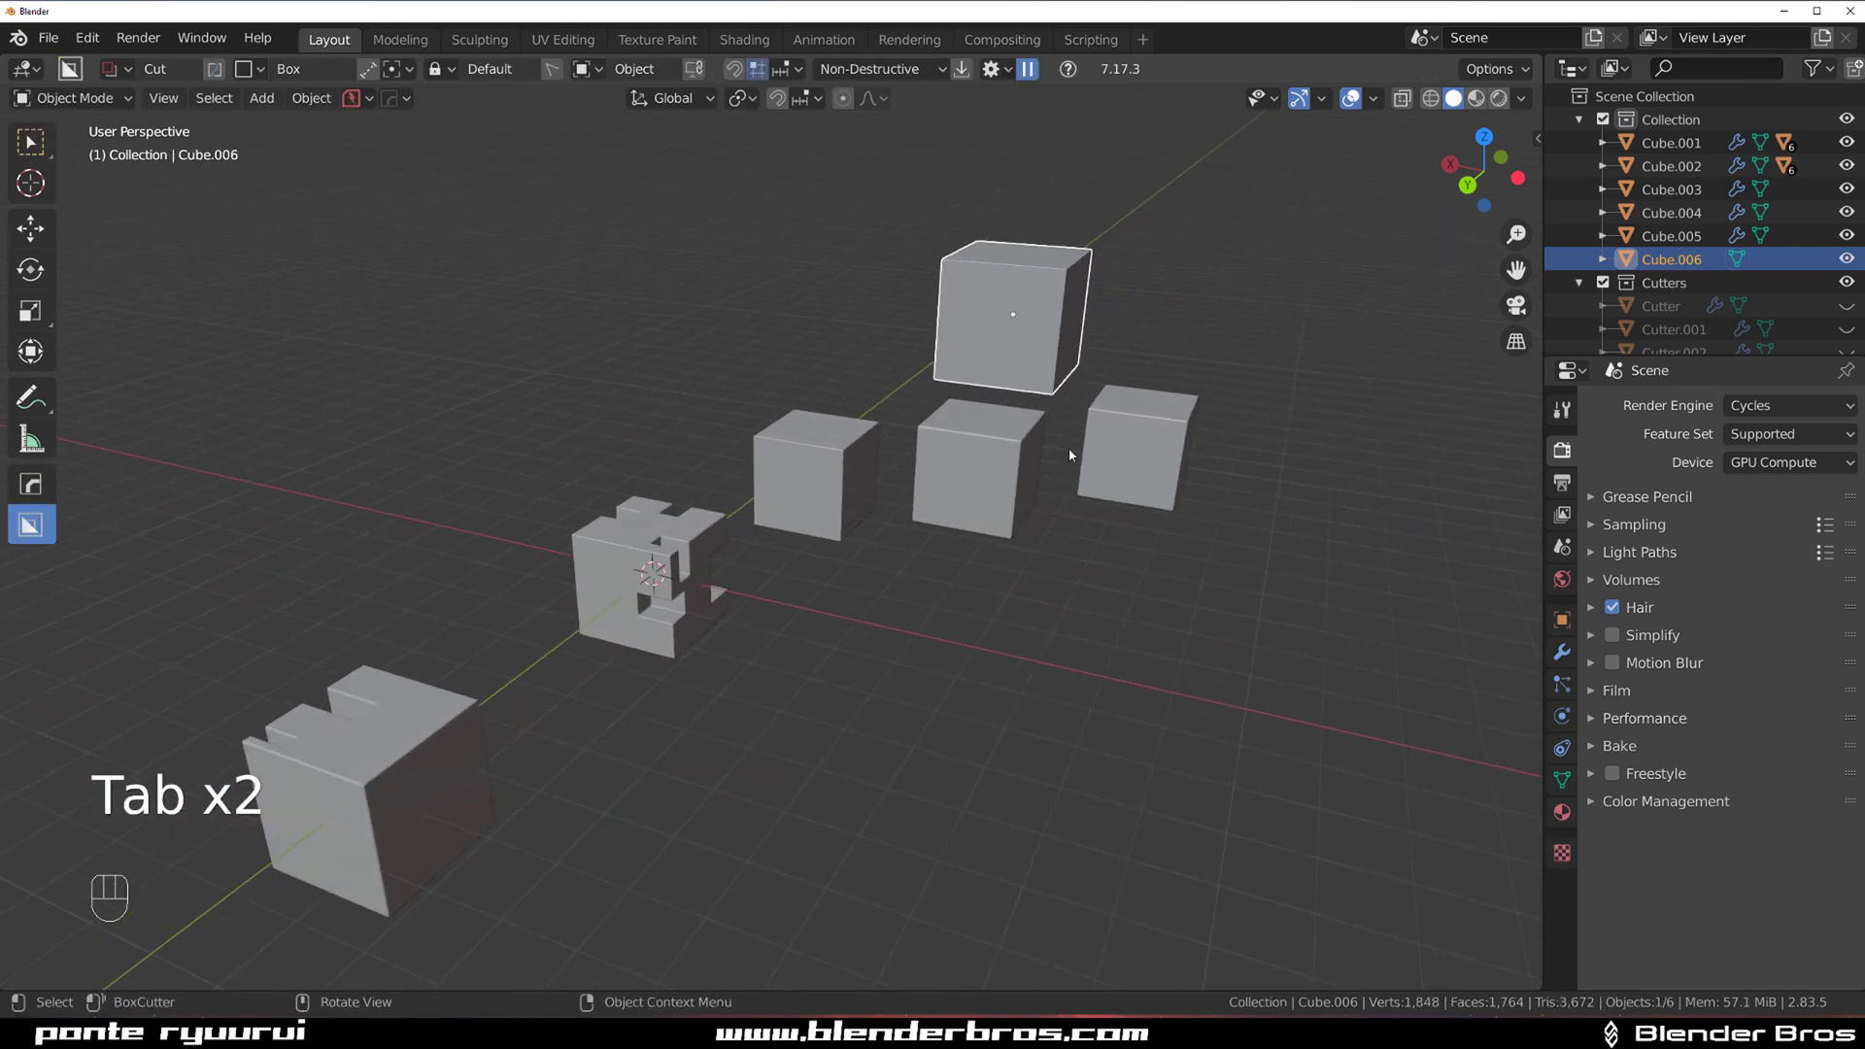
Compare the applied cube's bevelled corner up close in Edit Mode and Object Mode
shift+middle_drag(1069, 449, 796, 627)
scroll(797, 627, up, 4)
shift+middle_drag(184, 683, 913, 361)
scroll(738, 495, down, 3)
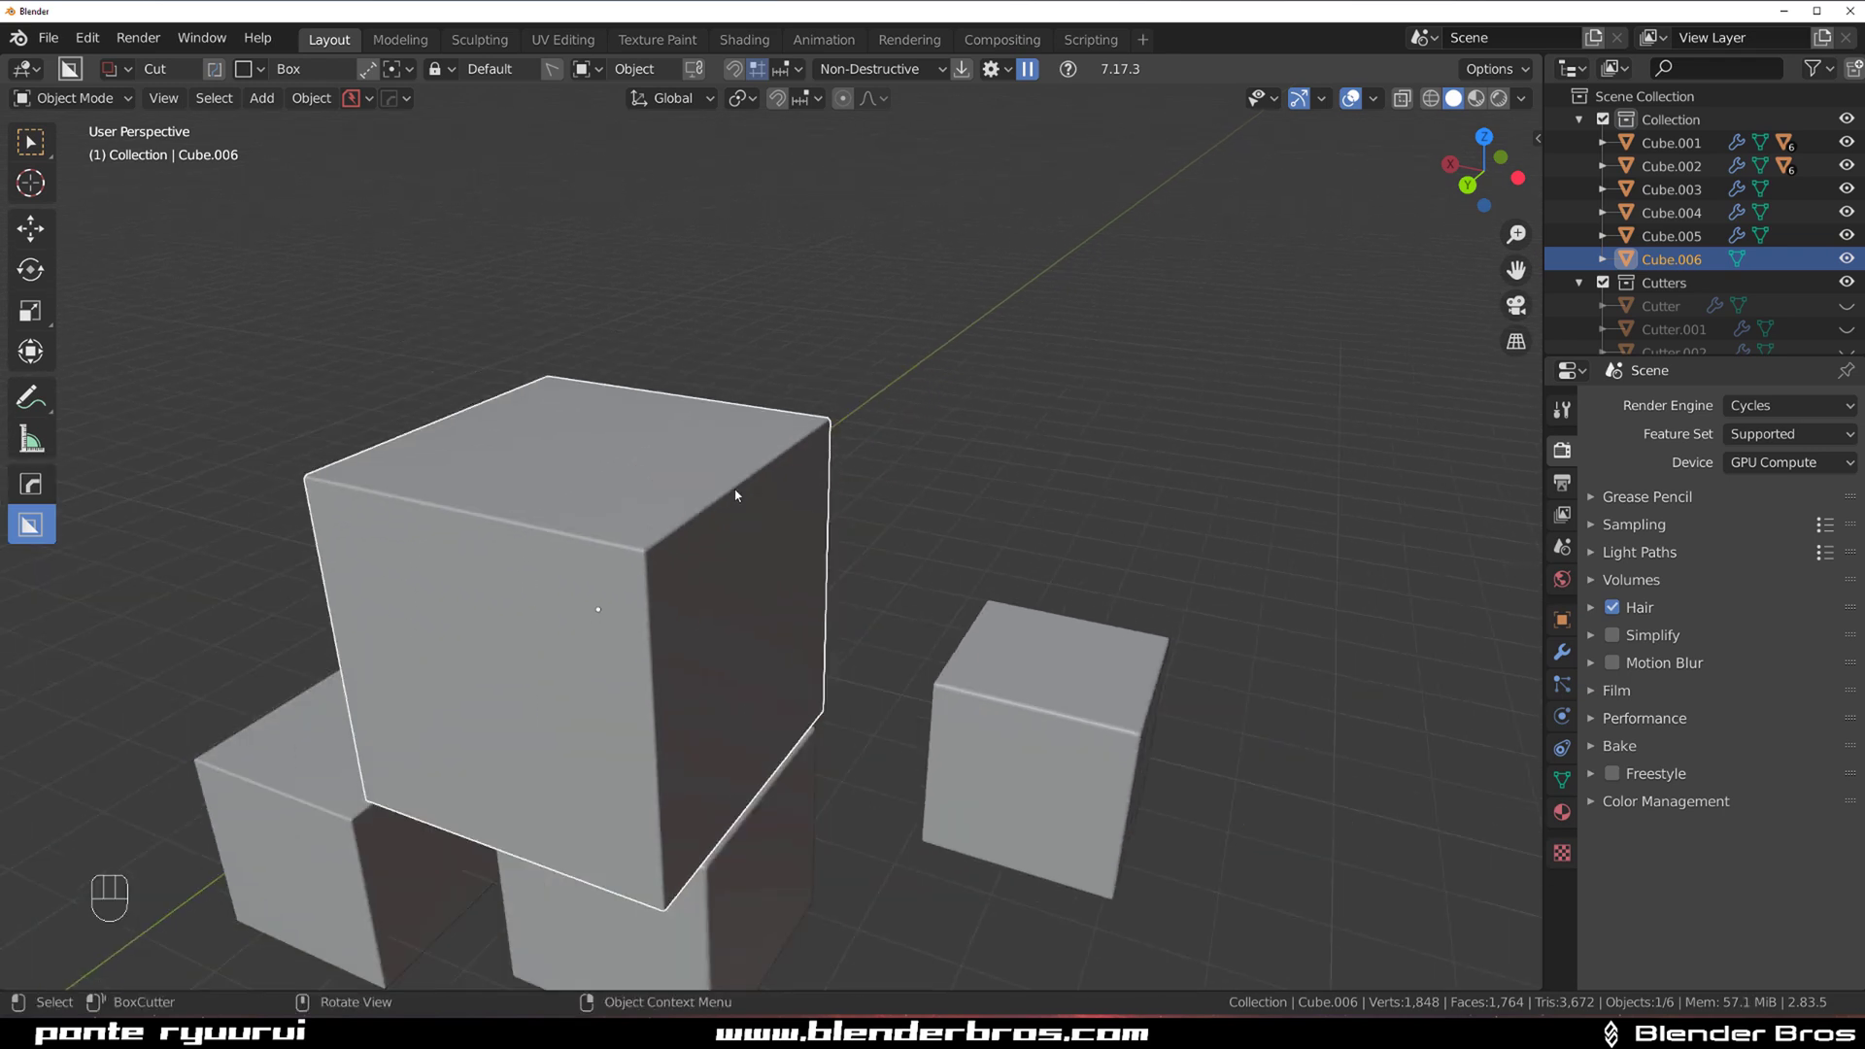
scroll(676, 509, up, 4)
key(Tab)
scroll(603, 661, down, 3)
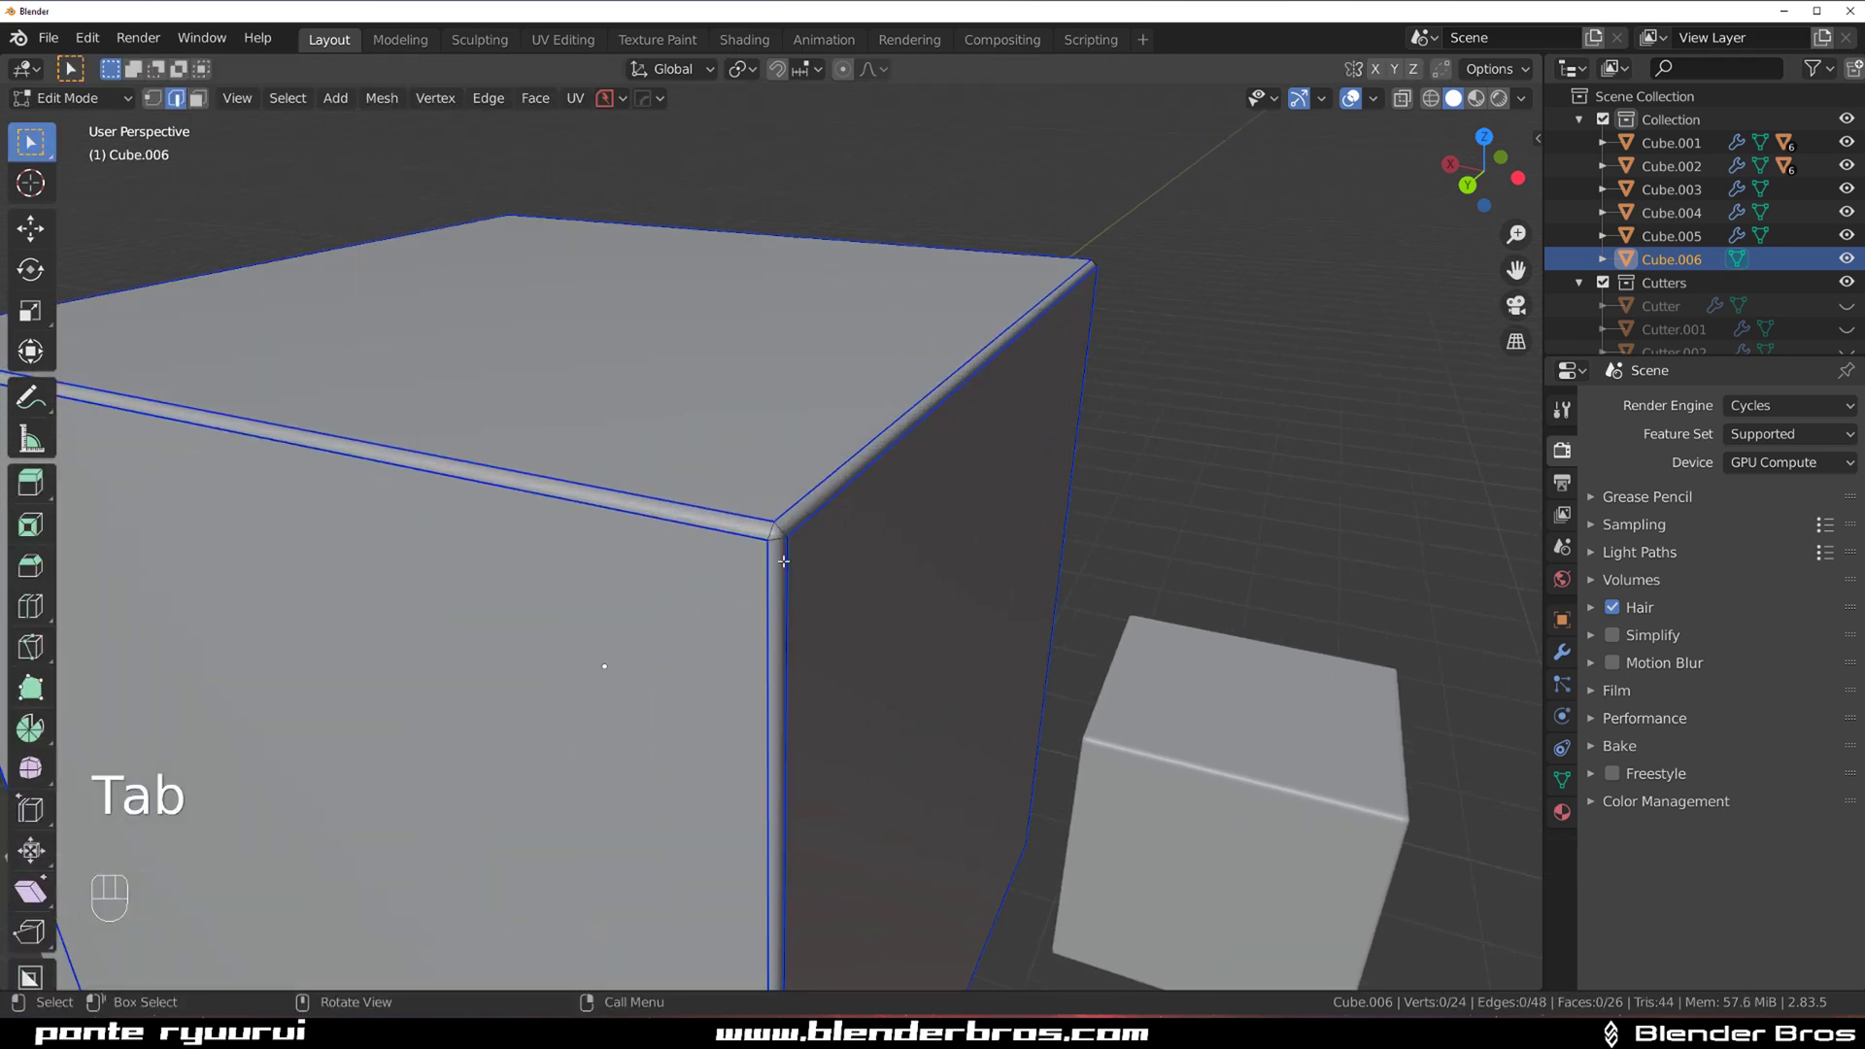
key(Tab)
scroll(913, 437, down, 5)
middle_drag(951, 482, 933, 517)
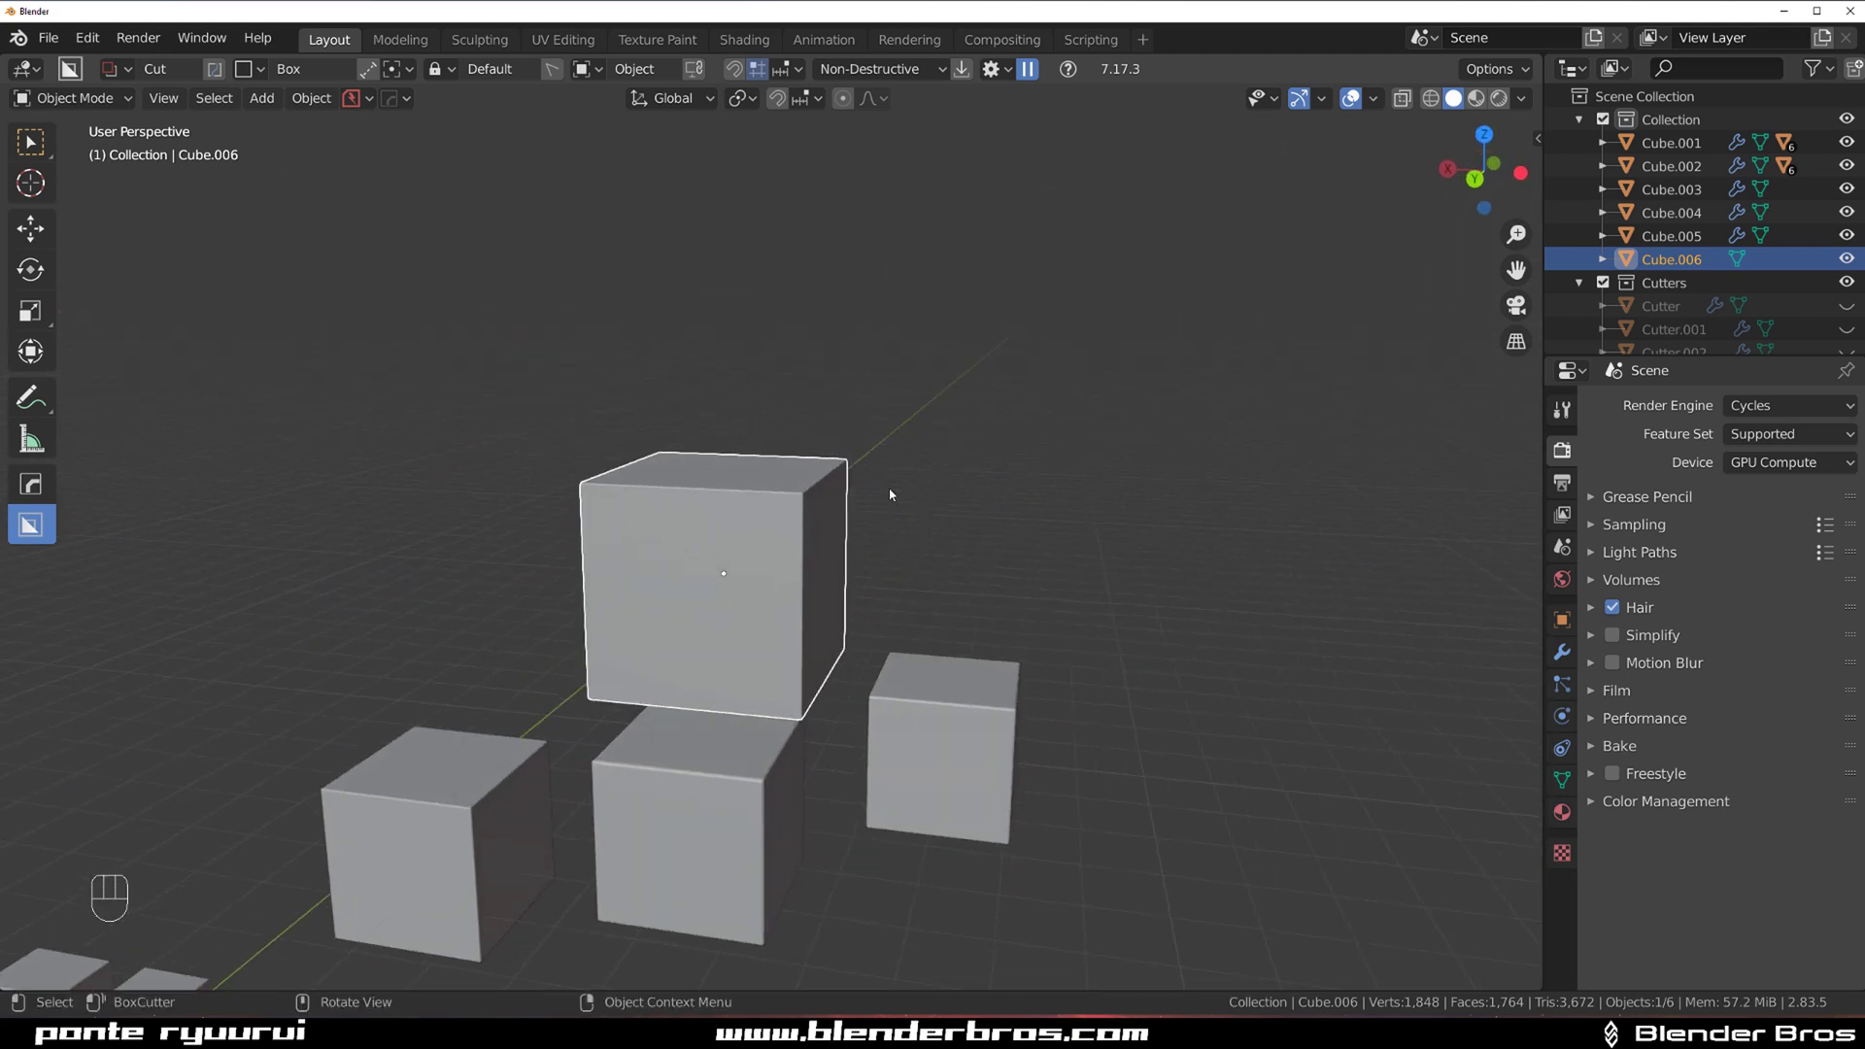